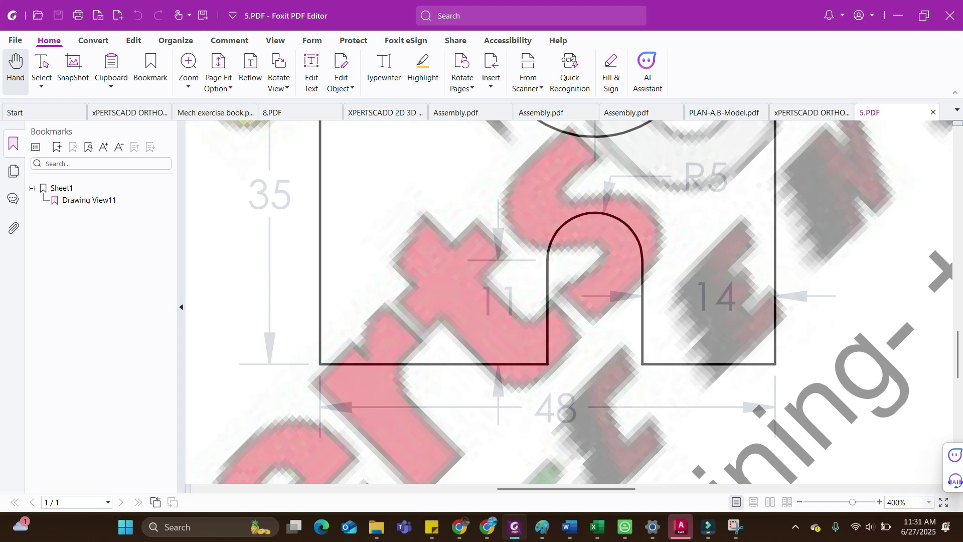
Collapse the PDF's bookmarks list, switch to AutoCAD and delete both existing rectangles from Drawing1.
left_click(181, 307)
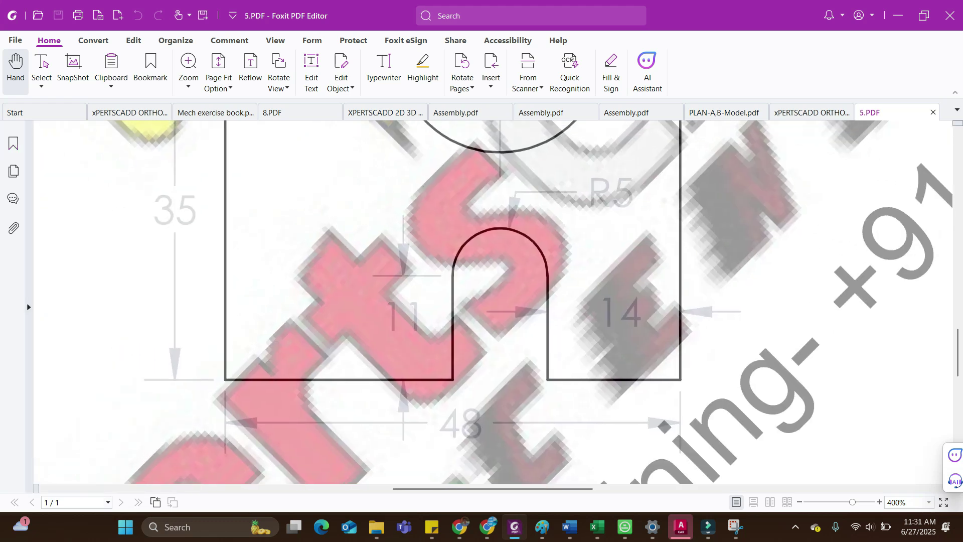
left_click(681, 527)
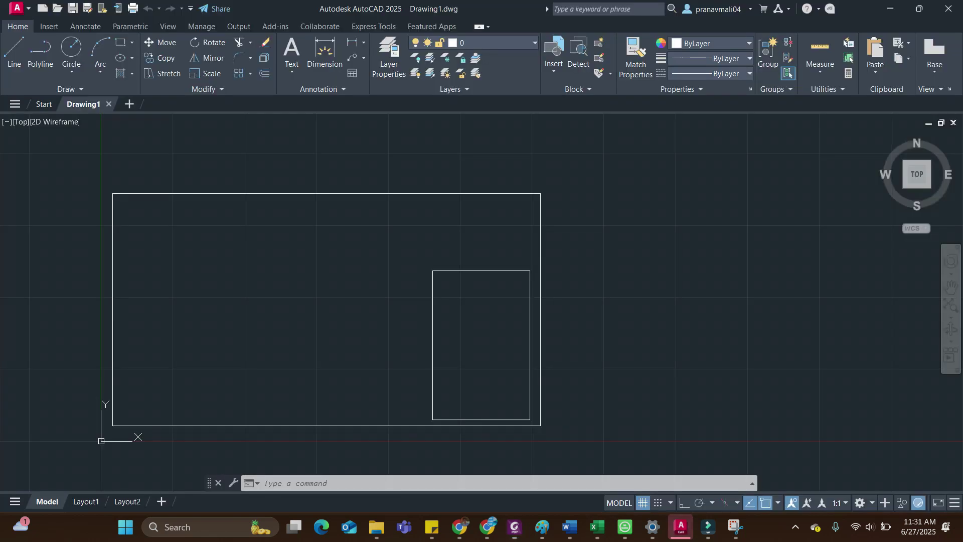
left_click(582, 447)
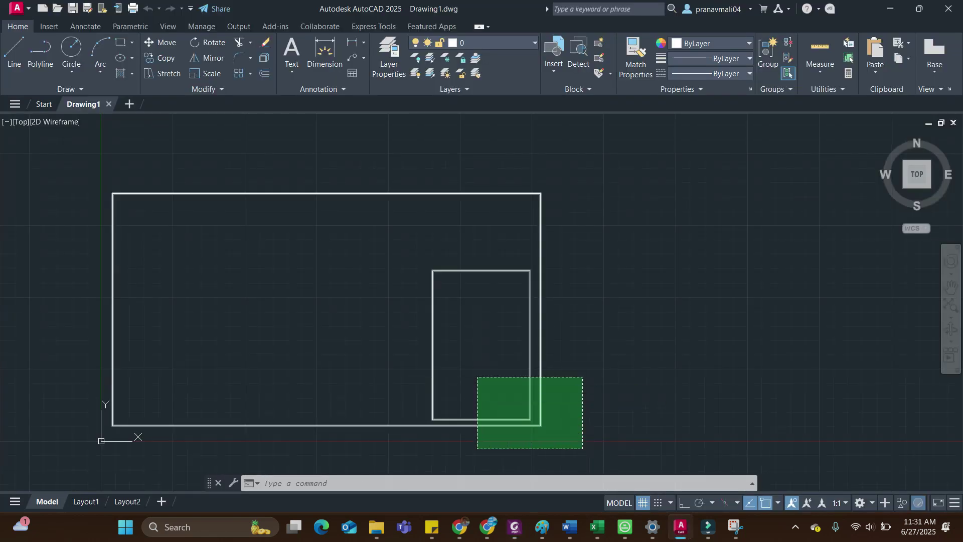
left_click(478, 377)
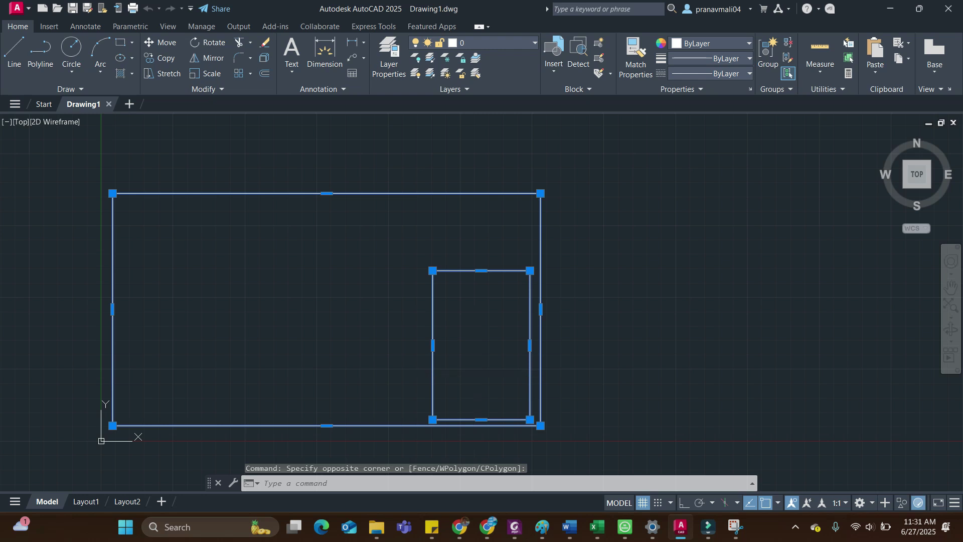
key("Delete")
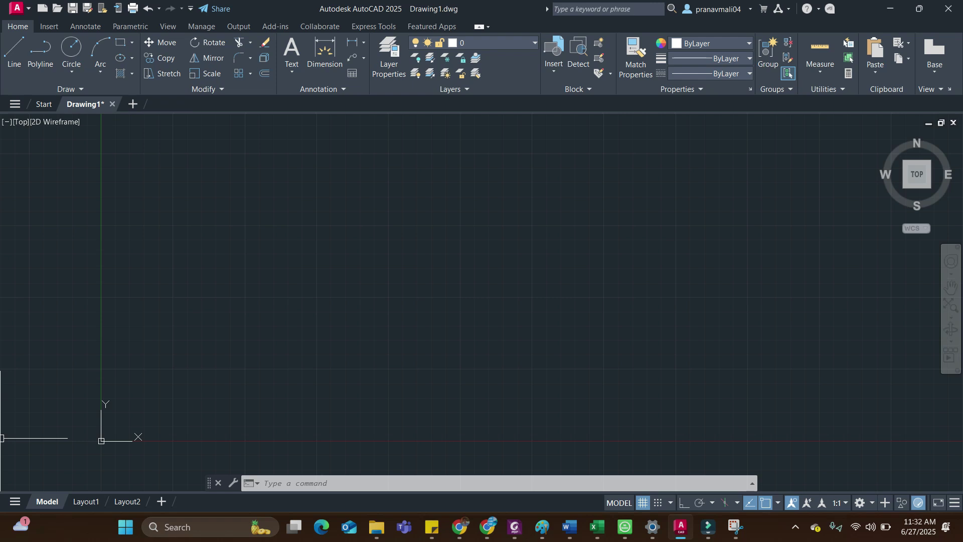
Switch to Foxit PDF Editor and examine the overall profile and hole dimensions in 5.PDF.
key("alt+Tab")
scroll(493, 302, "up", 3)
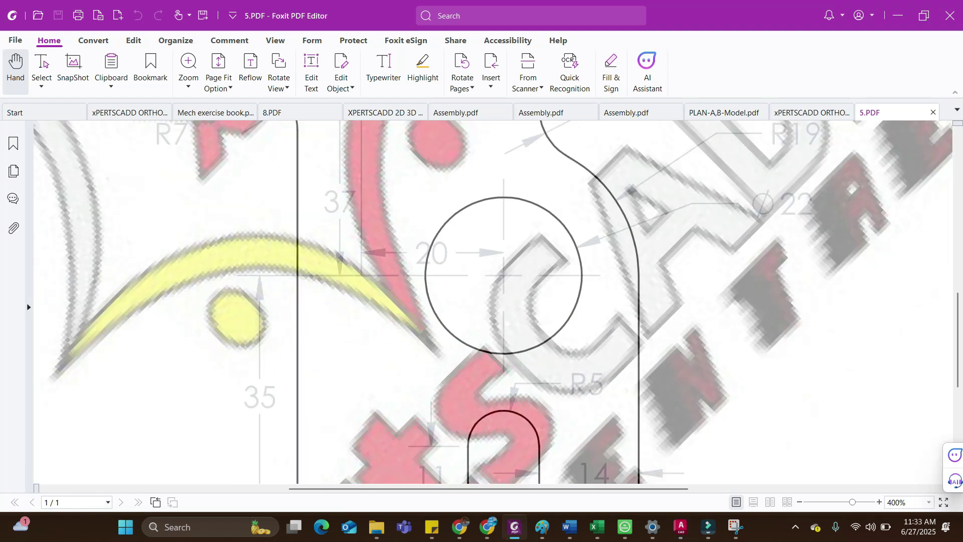
scroll(493, 302, "down", 5, "ctrl")
key("alt+Tab")
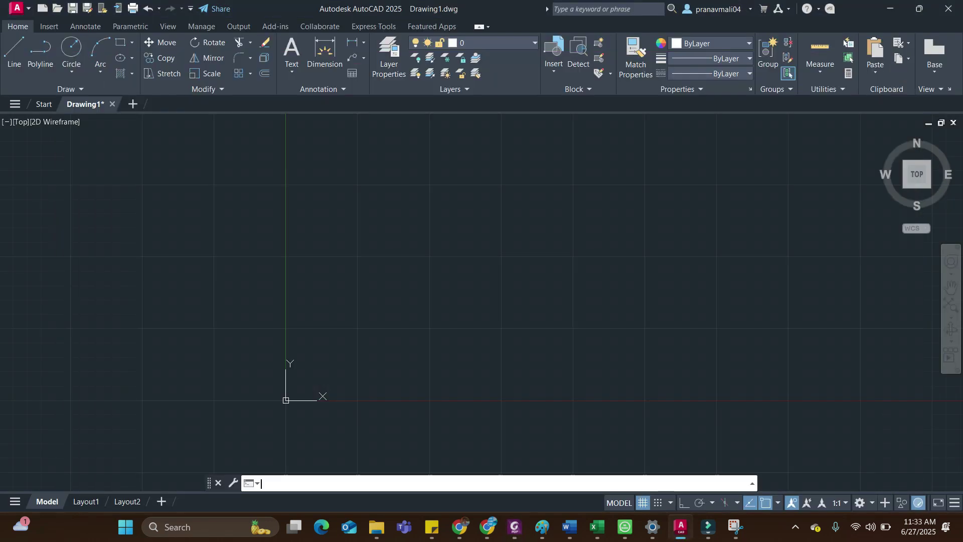
key("alt+Tab")
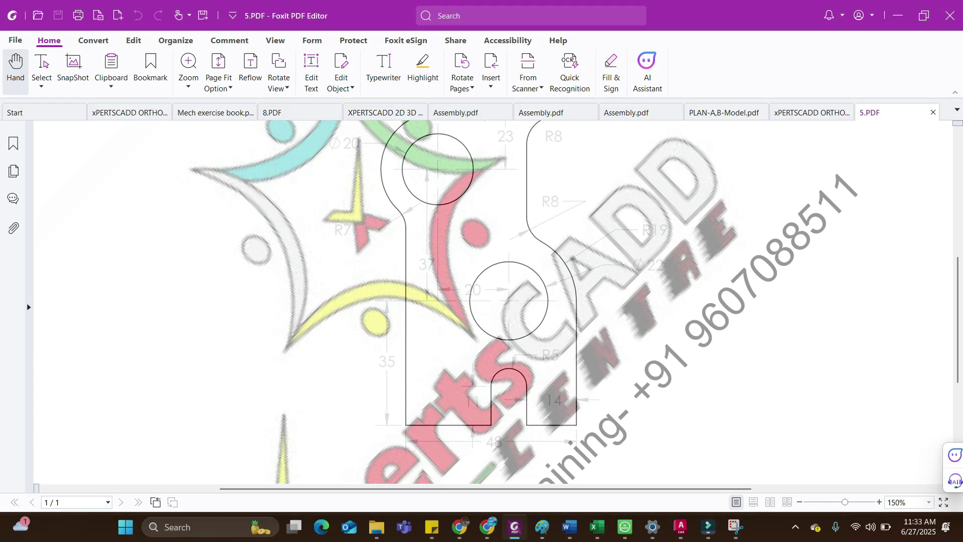
left_click(806, 113)
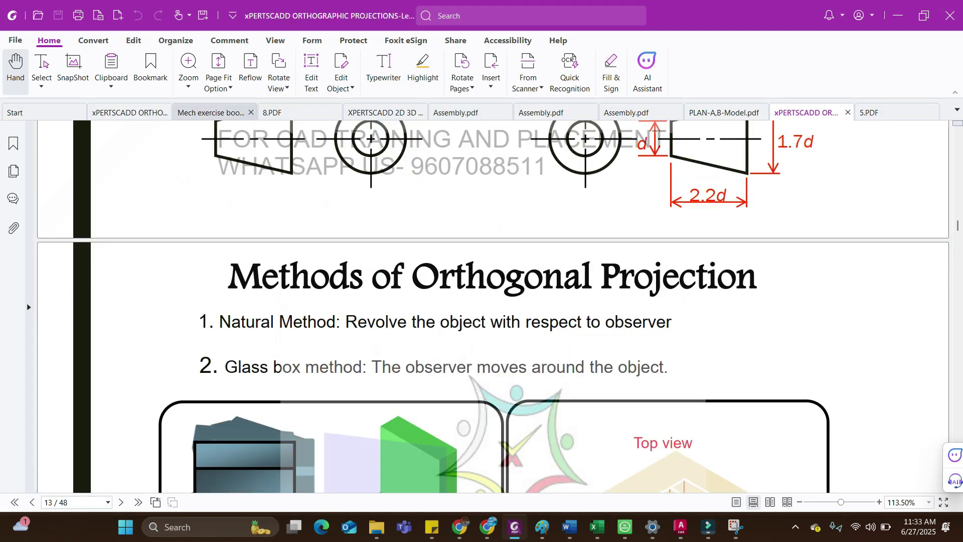
left_click(381, 112)
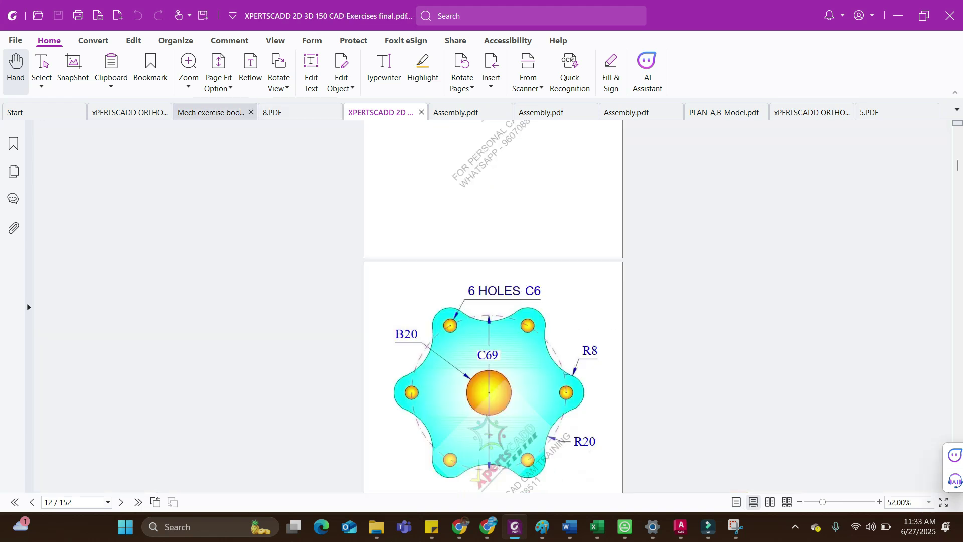
left_click(130, 112)
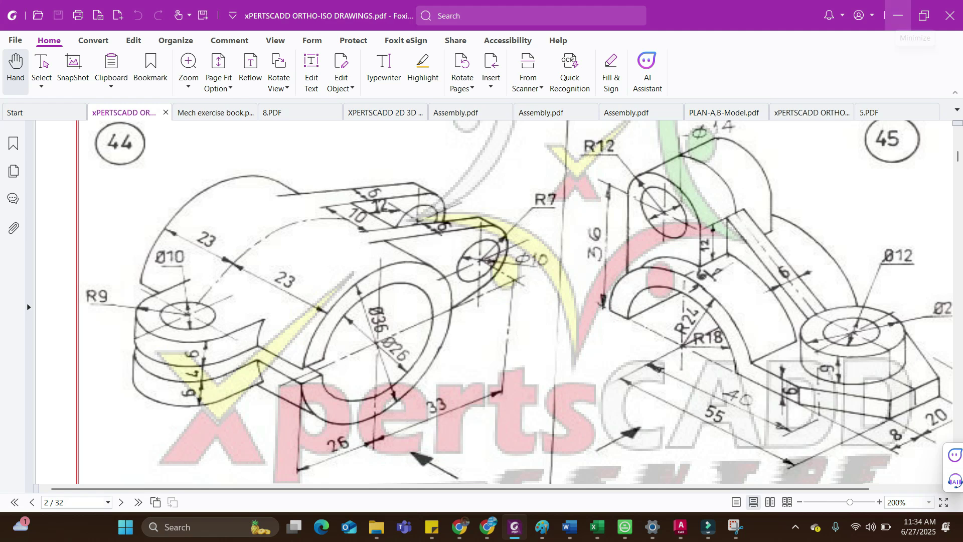
left_click(898, 15)
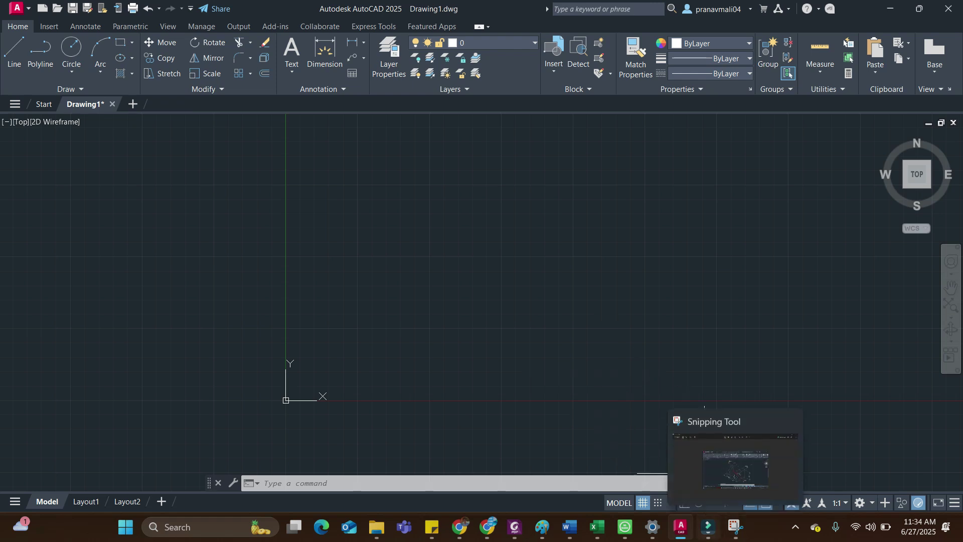
Return to 5.PDF in Foxit PDF Editor and examine the dimensions along the profile's base and its slot.
mouse_move(624, 527)
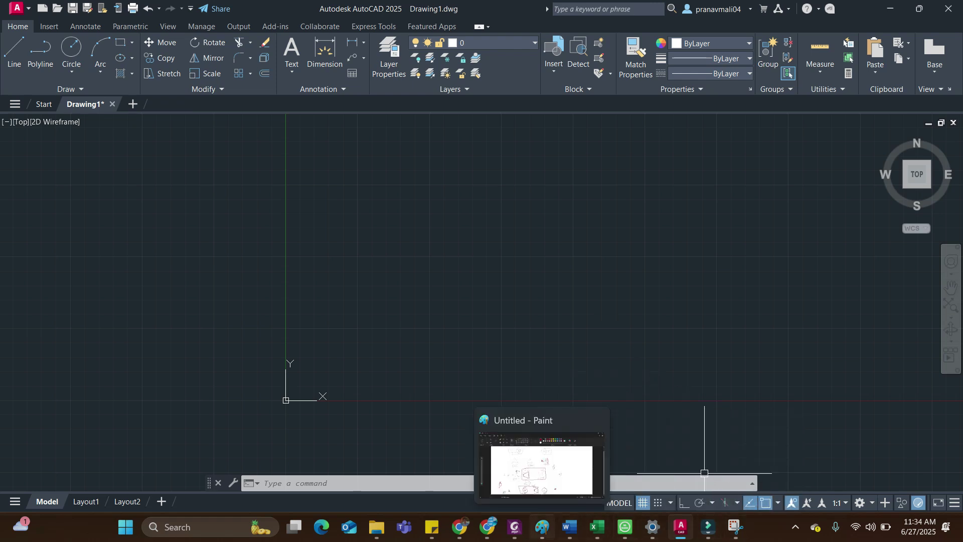
mouse_move(487, 527)
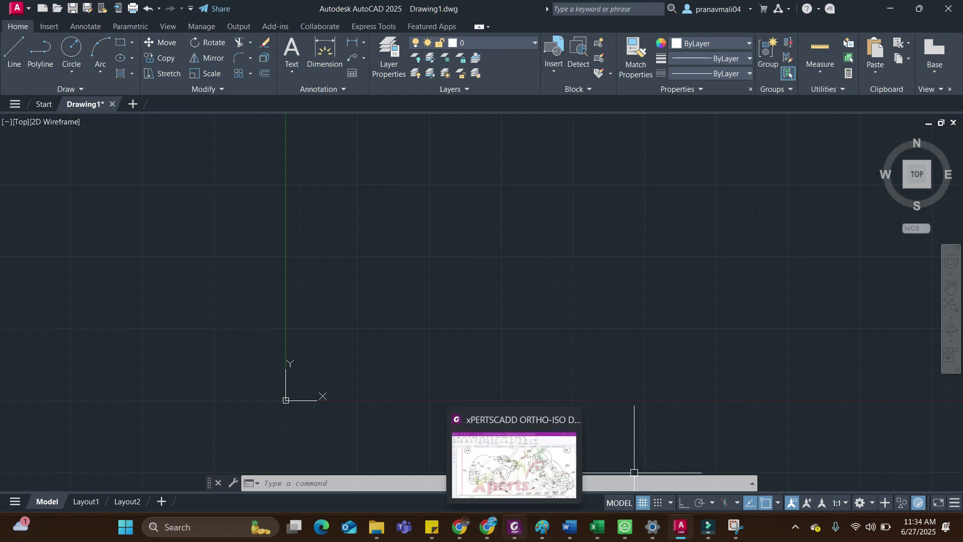
left_click(515, 527)
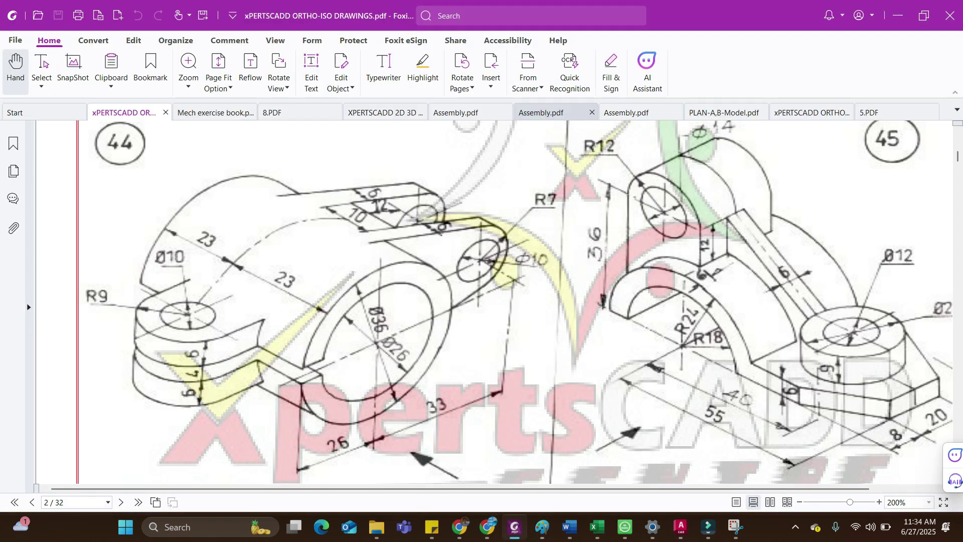
left_click(883, 112)
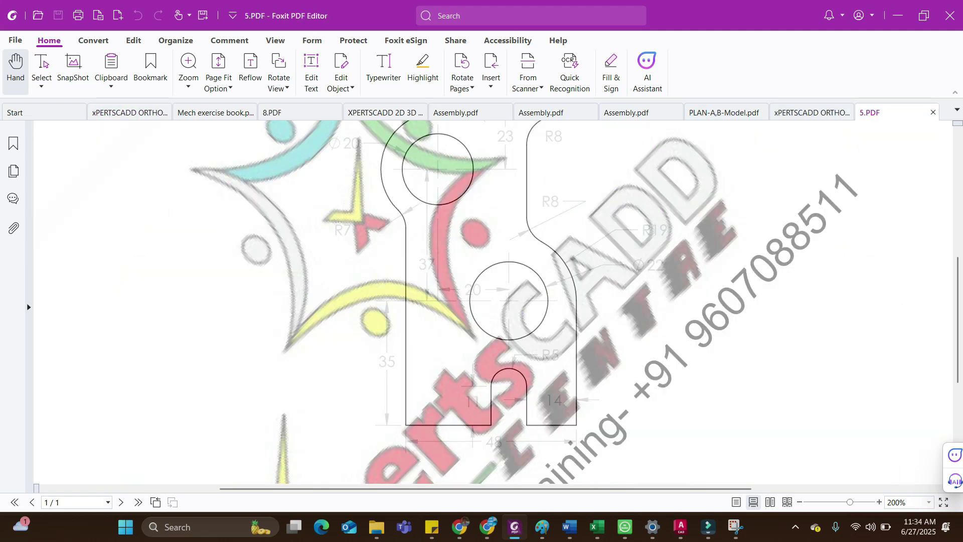
scroll(482, 301, "down", 3)
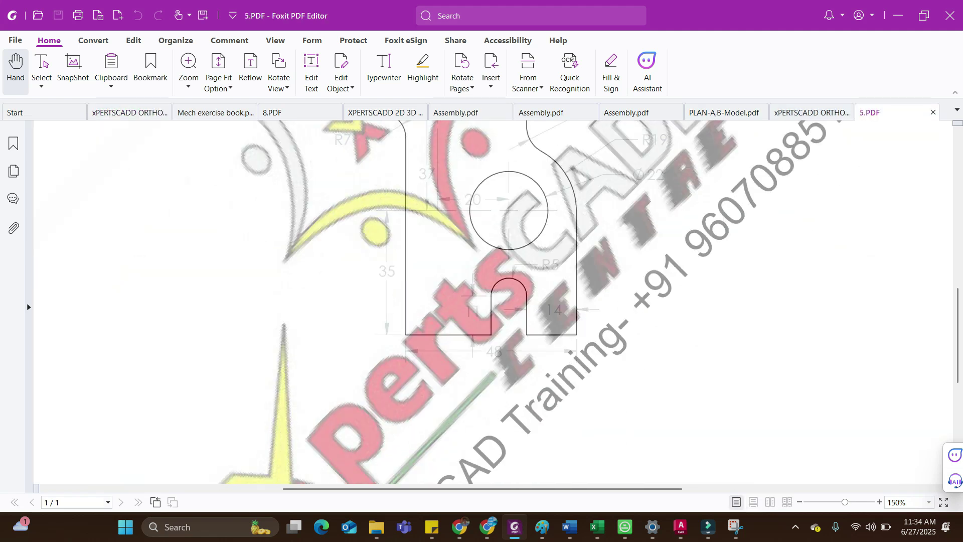
scroll(473, 391, "up", 3, "ctrl")
scroll(498, 325, "up", 5, "ctrl")
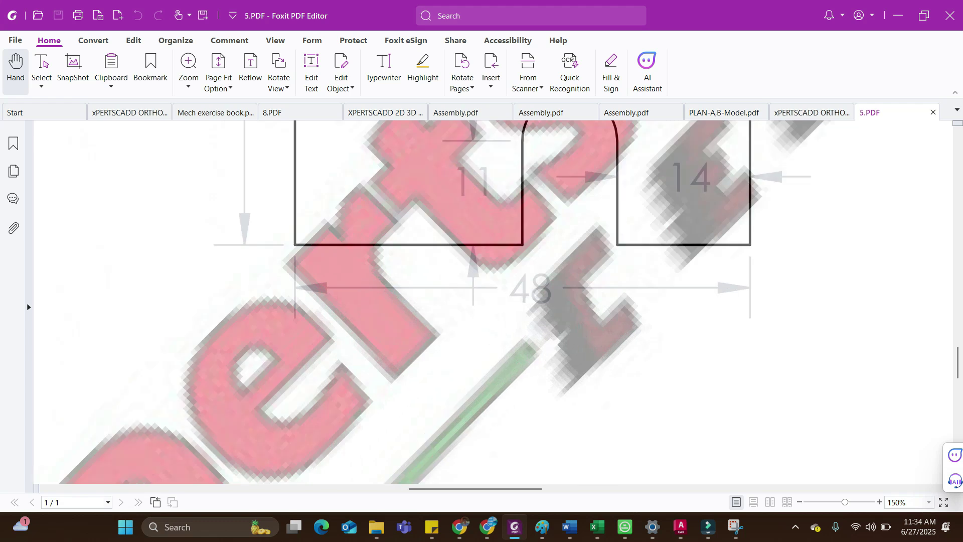
scroll(714, 250, "down", 1, "ctrl")
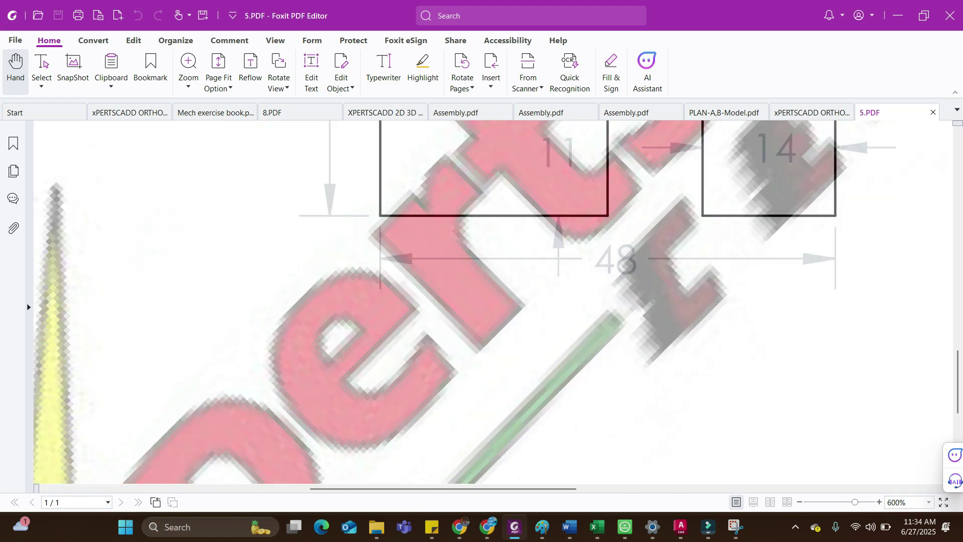
scroll(604, 482, "down", 2, "ctrl")
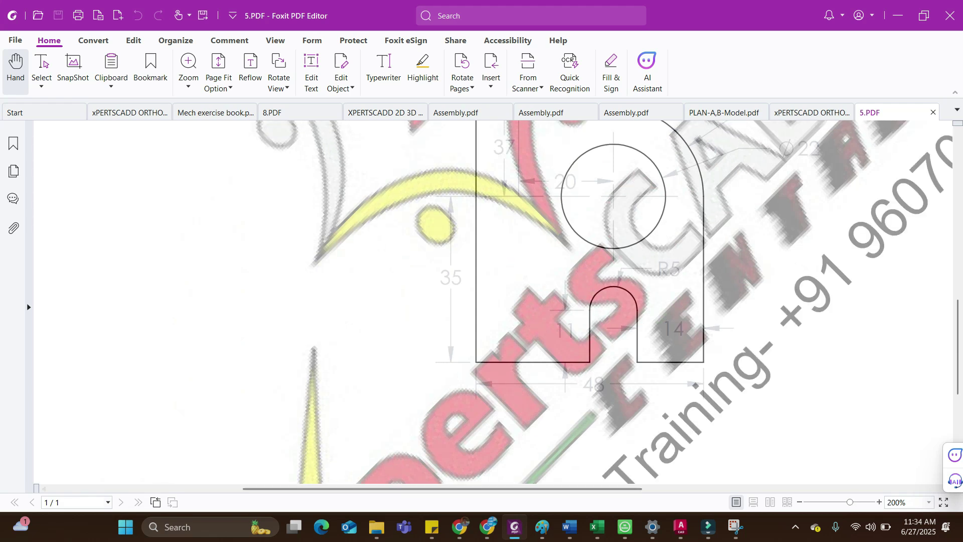
Switch to AutoCAD and draw a horizontal base line 48 units long with Ortho enabled.
key("alt+Tab")
type("L")
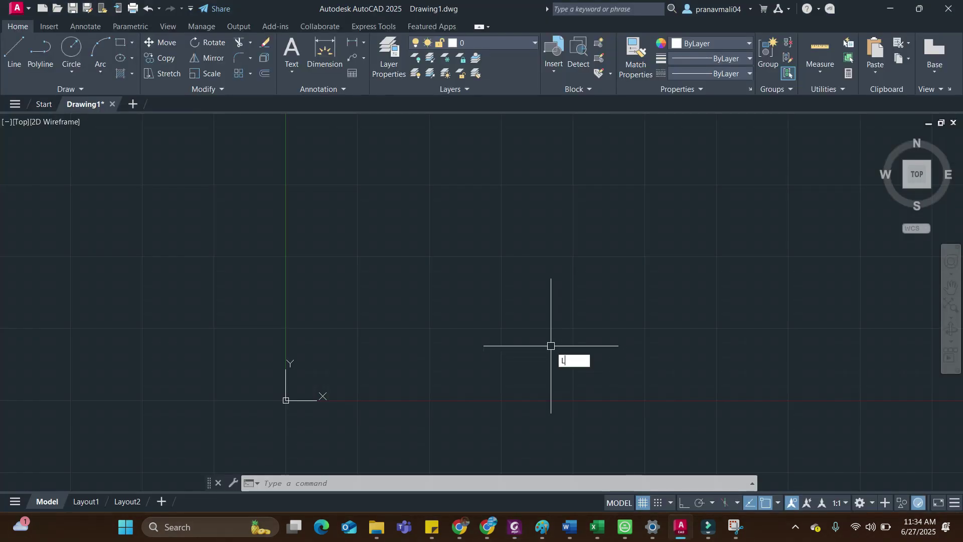
key("Return")
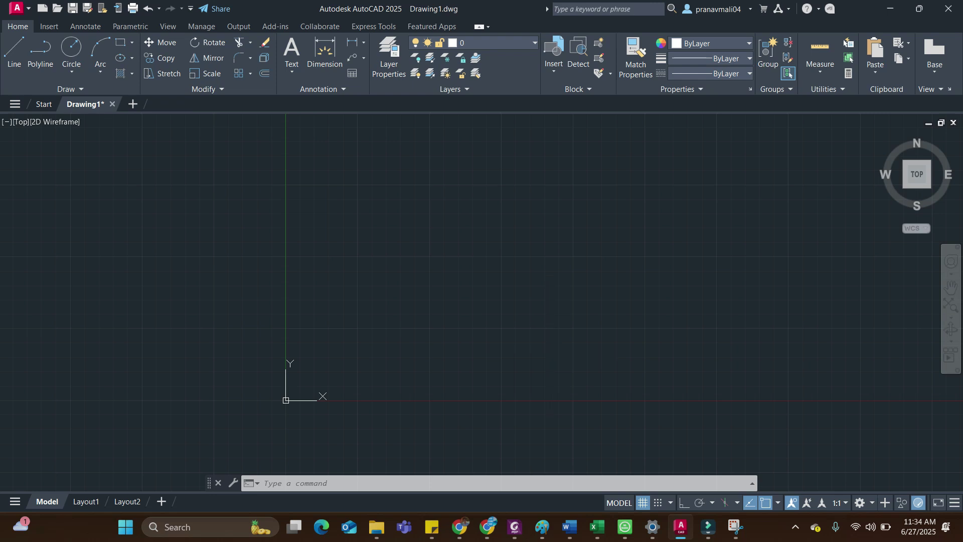
left_click(446, 311)
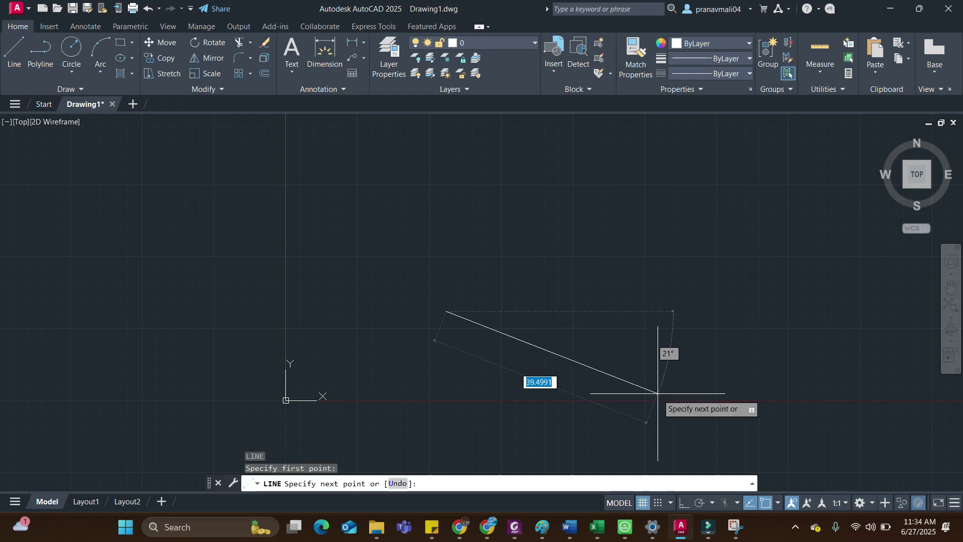
key("F8")
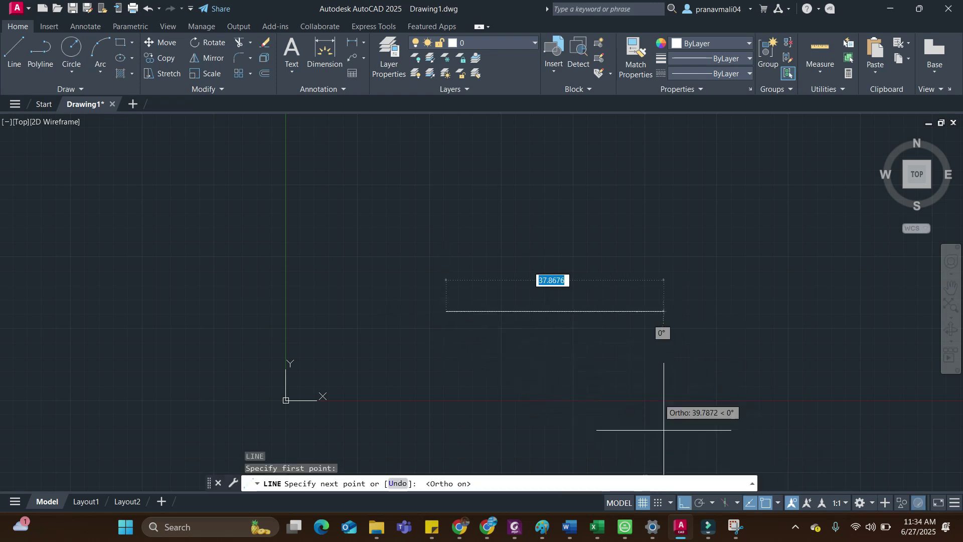
type("48")
key("Return")
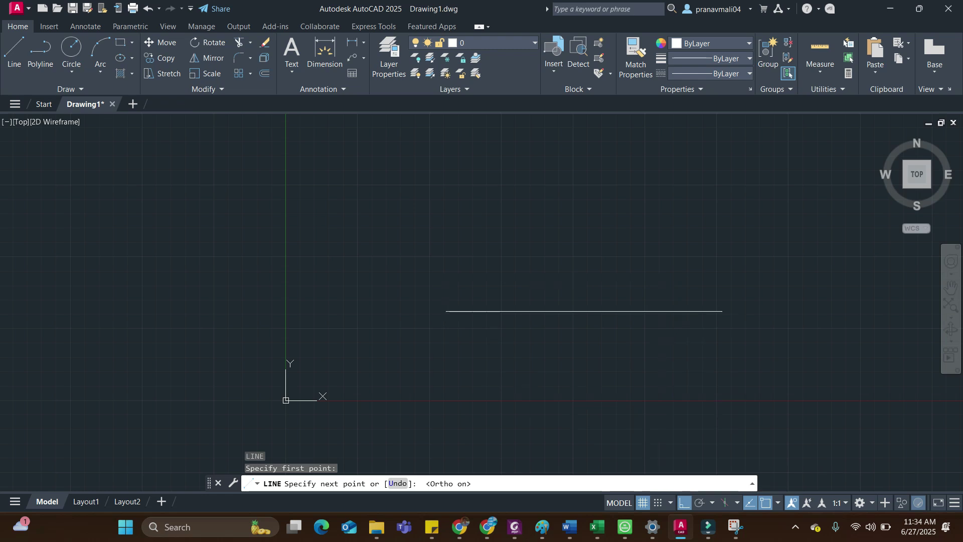
Check the side edge in 5.PDF and draw a freehand-length vertical line upward from the base line's right end in AutoCAD.
scroll(642, 298, "down", 2)
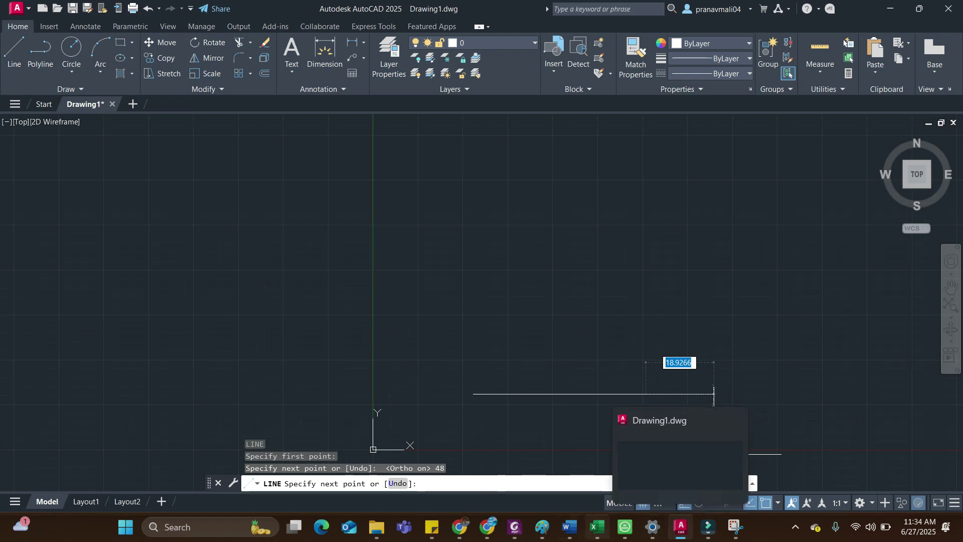
left_click(514, 527)
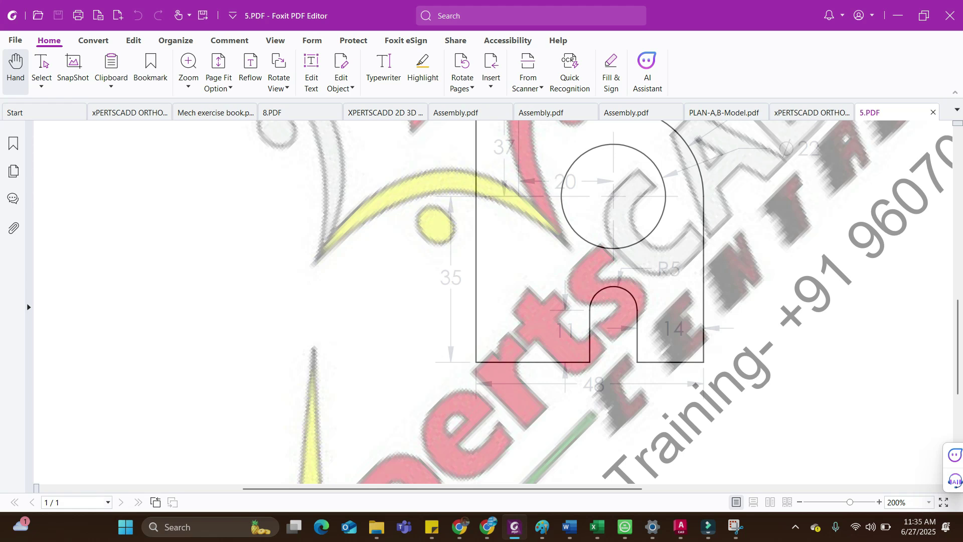
key("alt+Tab")
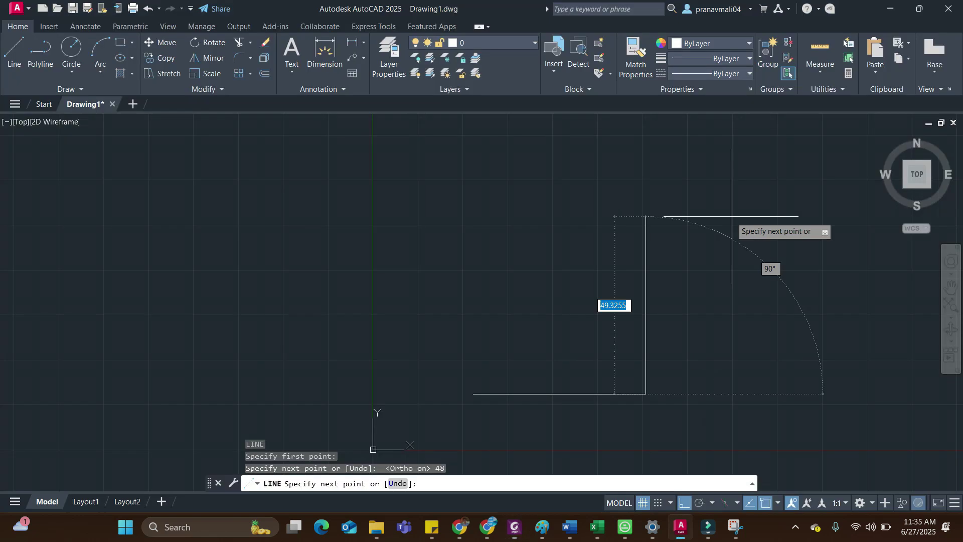
left_click(656, 150)
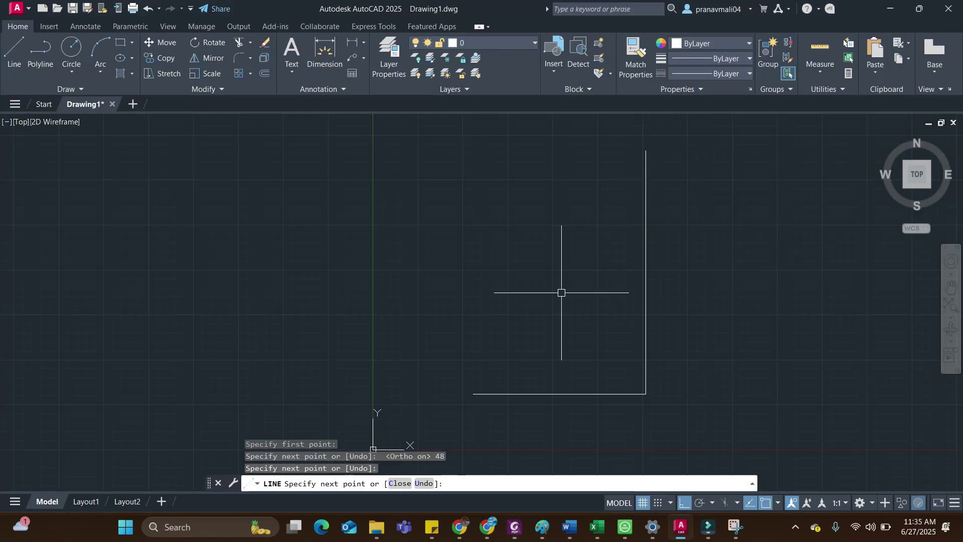
key("Return")
Draw a vertical line 35 units long upward from the base line's left end.
type("l")
key("Return")
left_click(473, 394)
type("35")
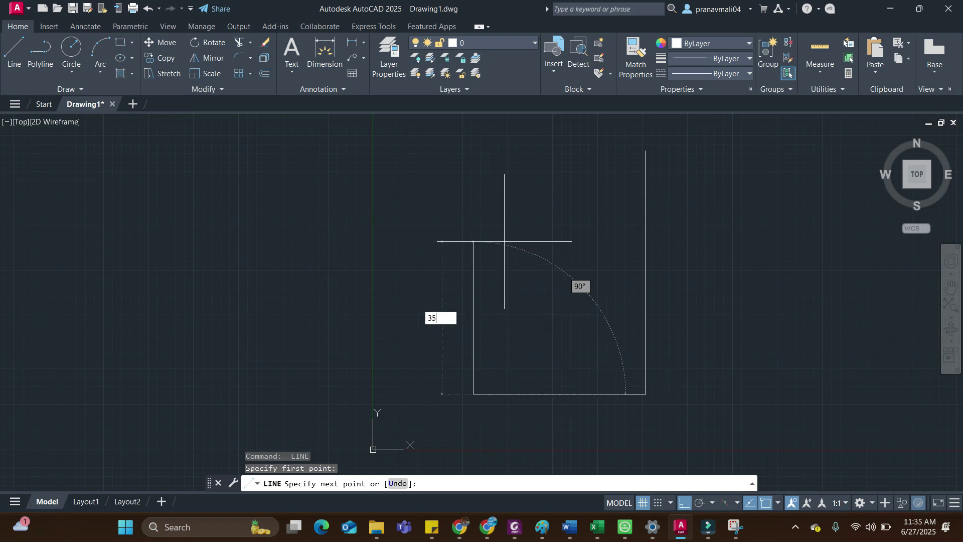
key("Return")
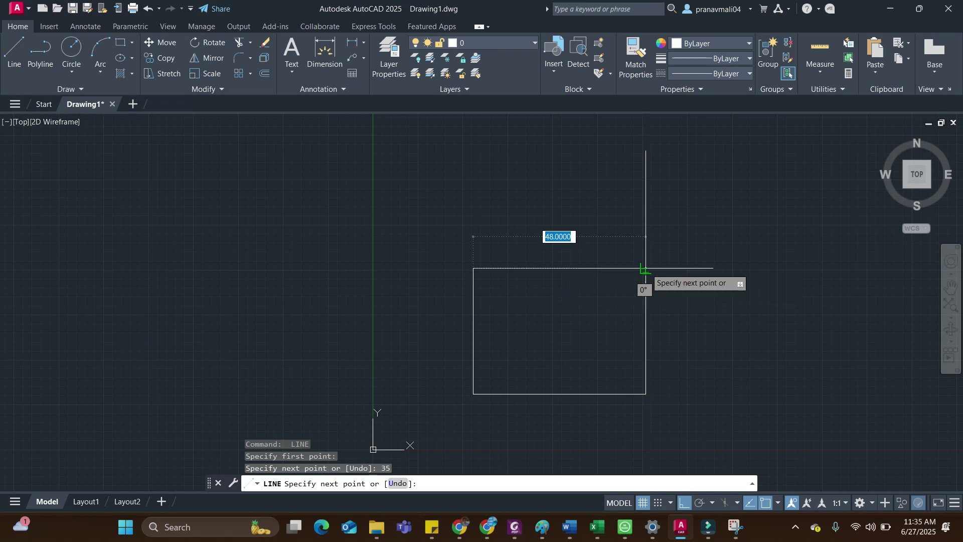
Check the hole centre height in 5.PDF and draw a horizontal line in AutoCAD from the 35-unit line's top to the right vertical line.
left_click(514, 527)
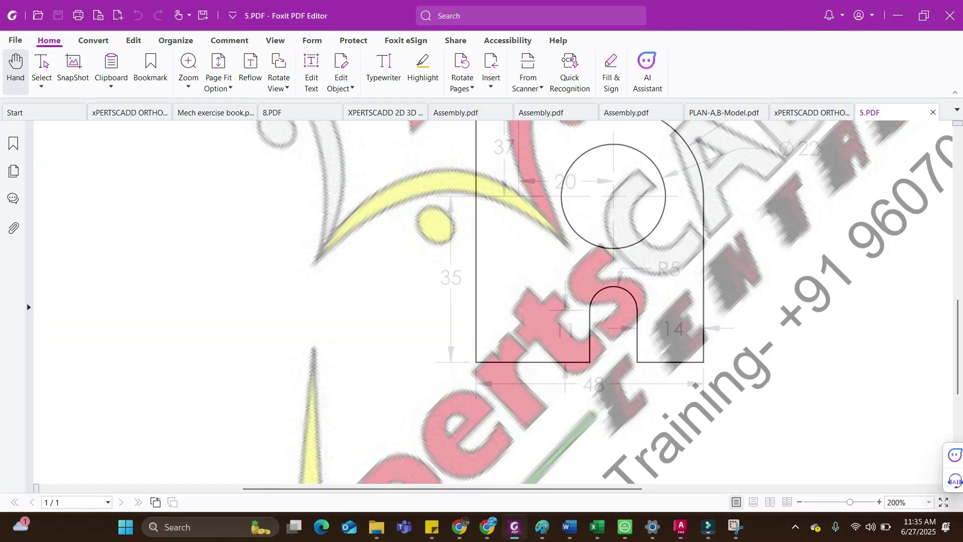
scroll(604, 303, "up", 2)
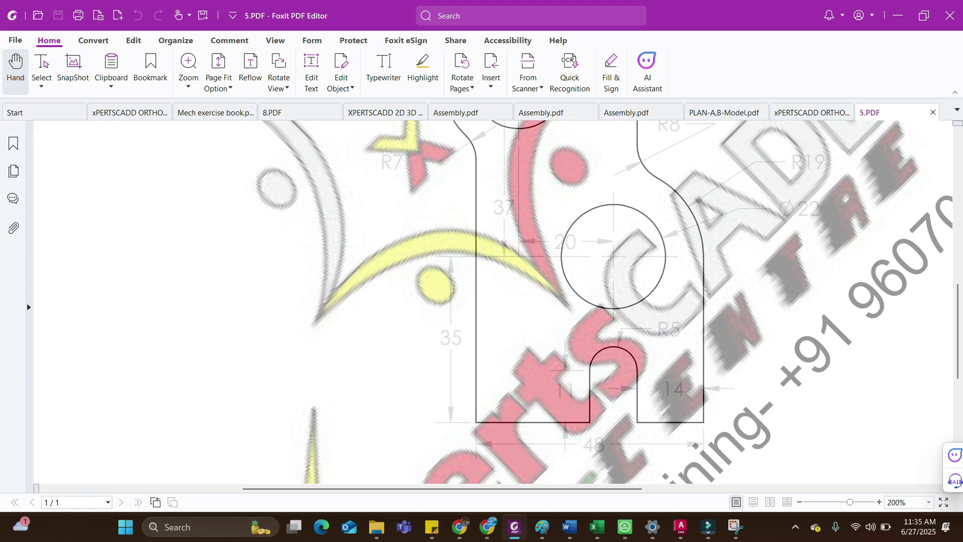
key("alt+Tab")
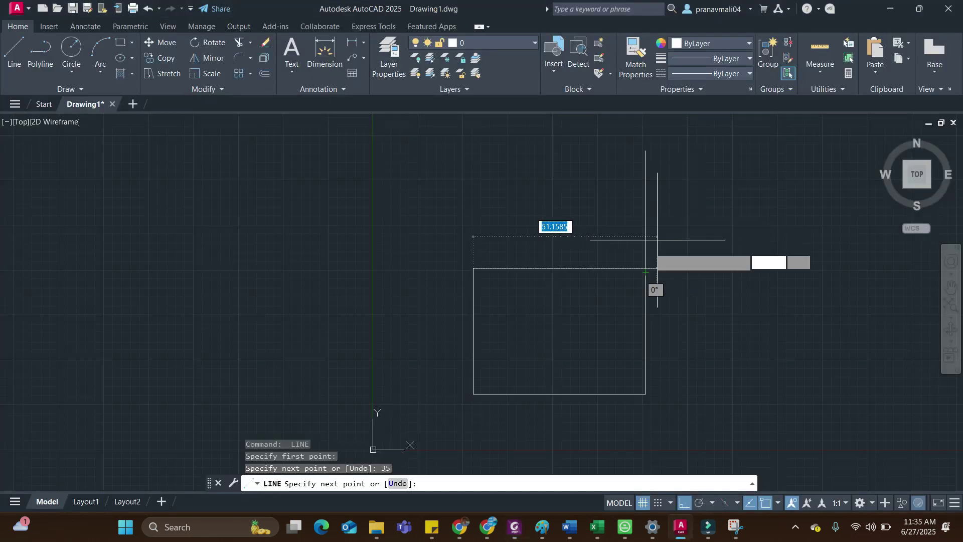
left_click(631, 267)
scroll(631, 267, "up", 2)
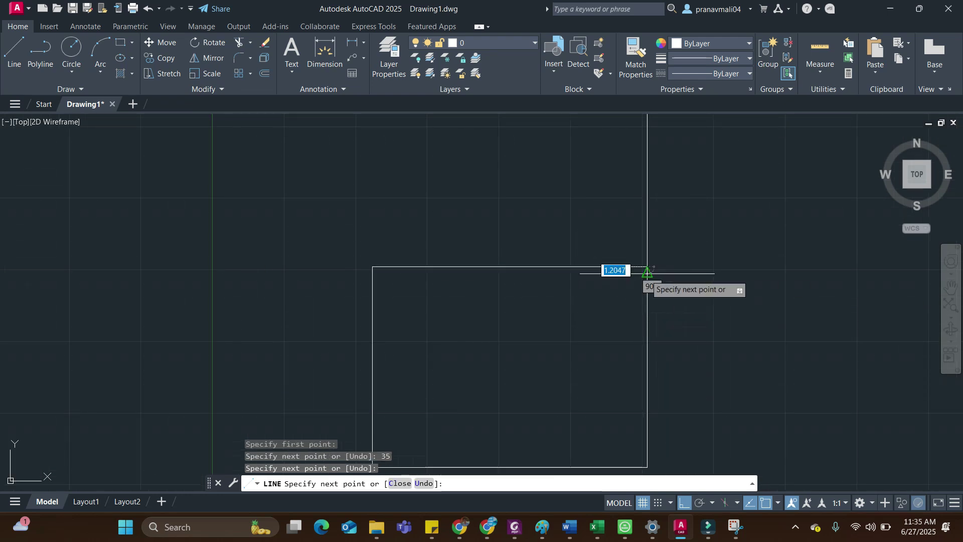
Draw a 19-unit horizontal line leftward from the right vertical line along the hole centre level.
type("19")
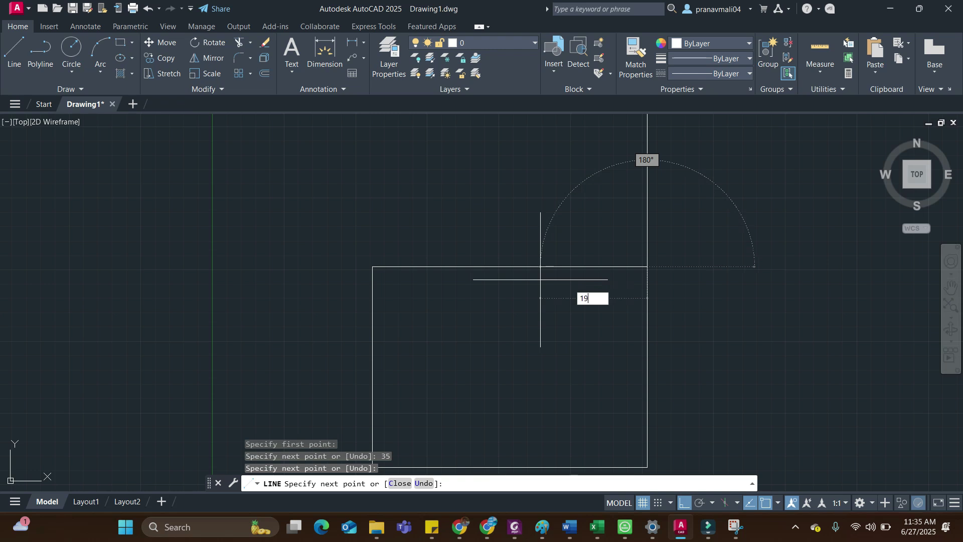
key("Return")
key("Escape")
key("Escape")
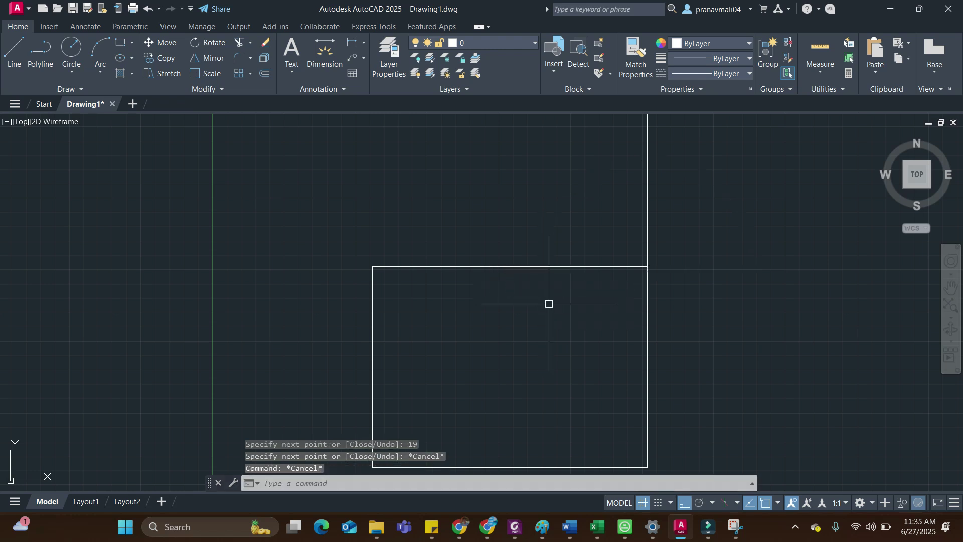
Draw a circle of radius 19 centred on the left end of the 19-unit line.
type("c")
key("Return")
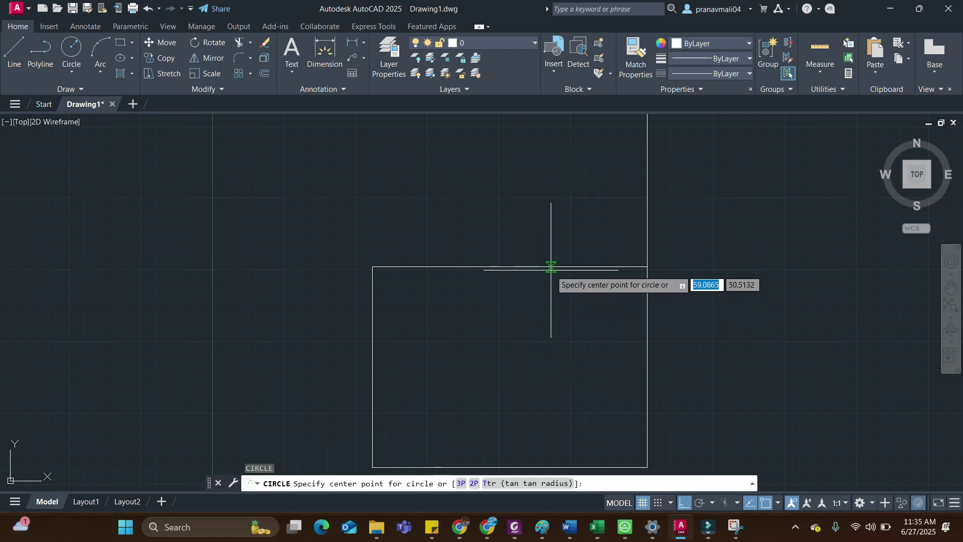
left_click(538, 267)
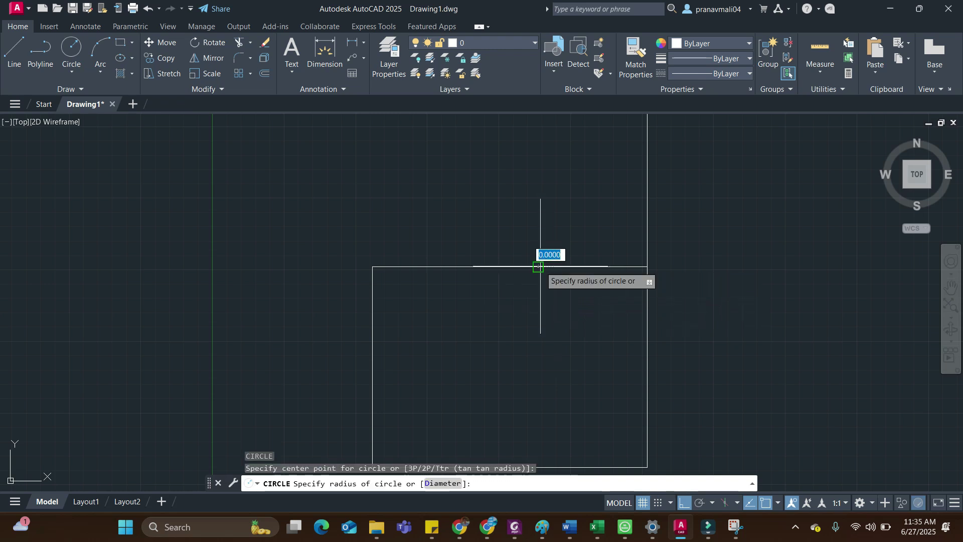
type("19")
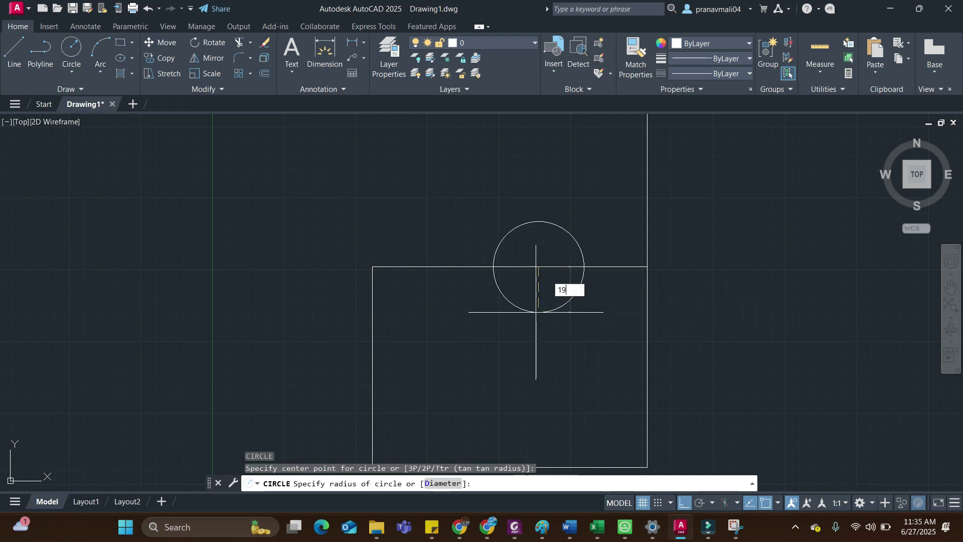
key("Return")
scroll(553, 275, "down", 2)
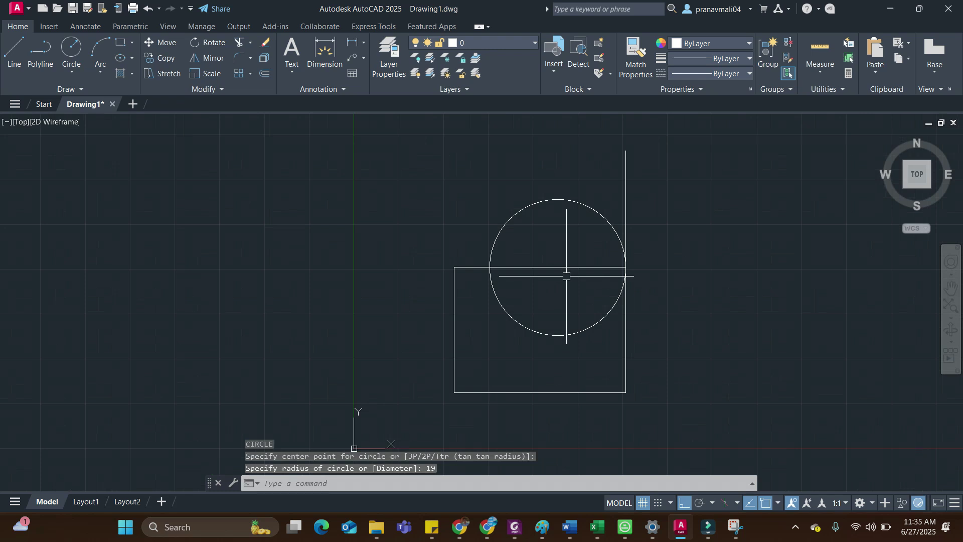
Check the left edge in 5.PDF and draw a vertical line about 44 units long upward from the 35-unit line's top in AutoCAD.
key("alt+Tab")
scroll(571, 303, "up", 2)
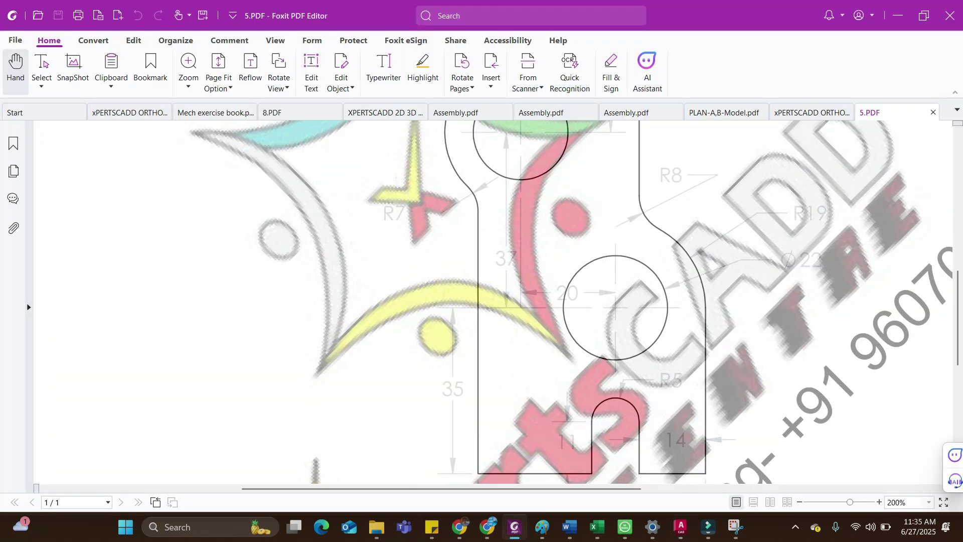
key("alt+Tab")
middle_click_drag(473, 296, 487, 340)
type("l")
key("Return")
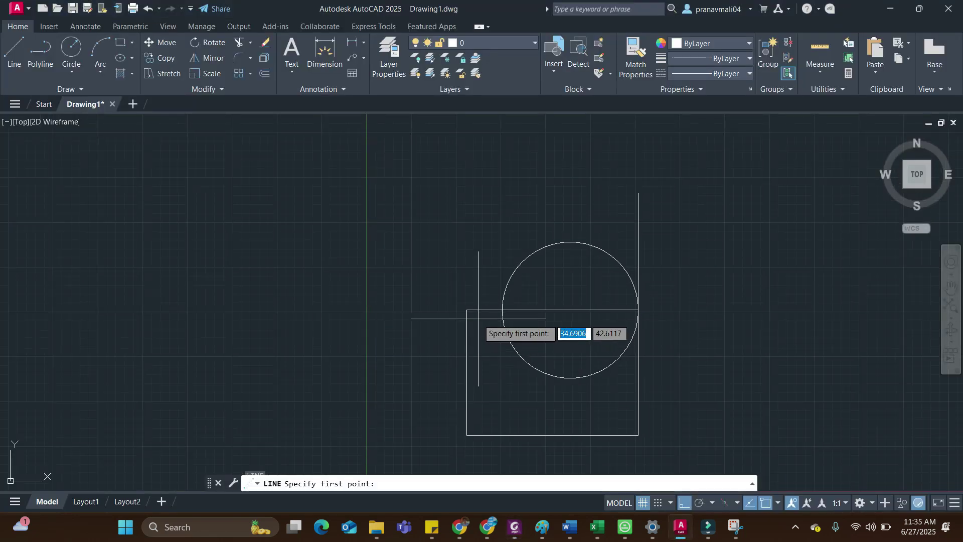
left_click(470, 310)
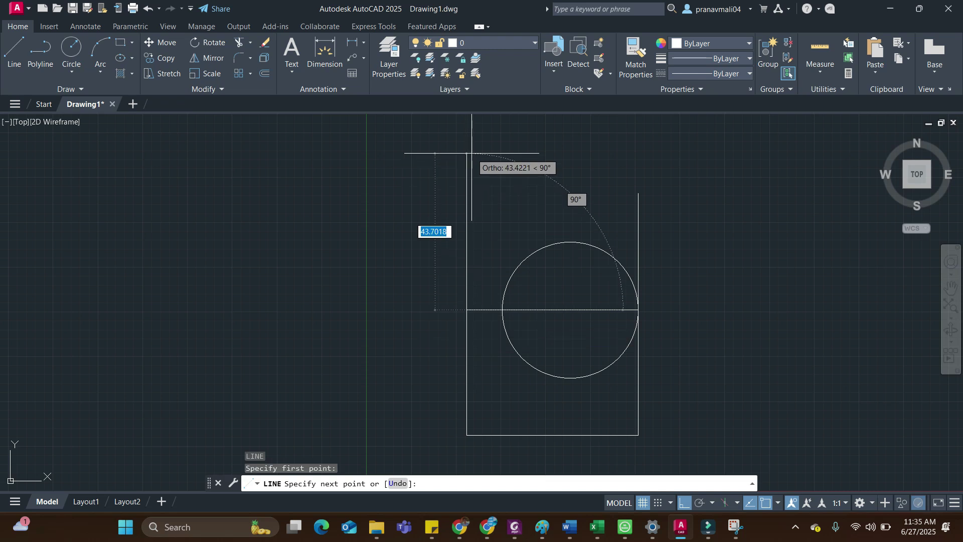
left_click(467, 153)
key("Return")
Check the upper hole's offsets in 5.PDF and draw connected lines 20 units left and 37 units up from the circle's centre in AutoCAD.
key("alt+Tab")
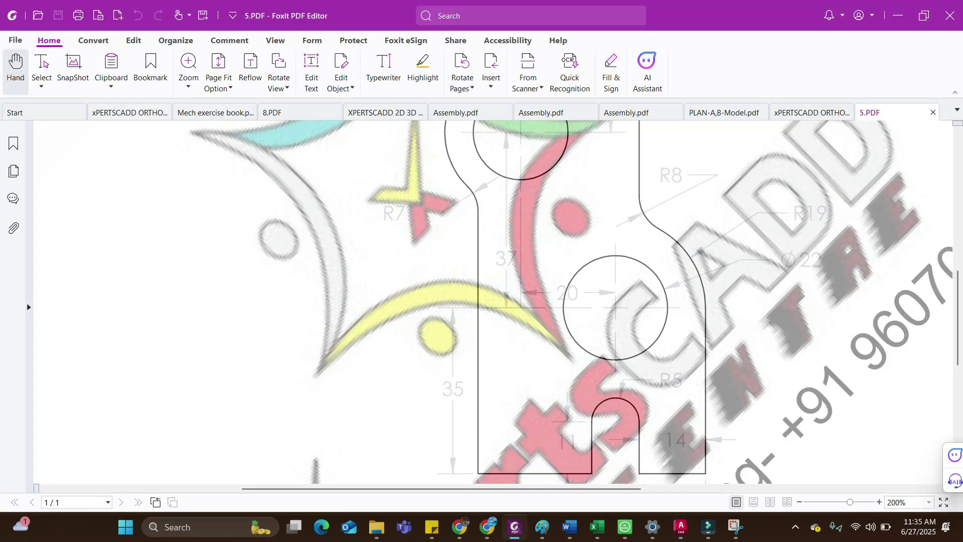
scroll(570, 303, "up", 2)
scroll(571, 302, "up", 1)
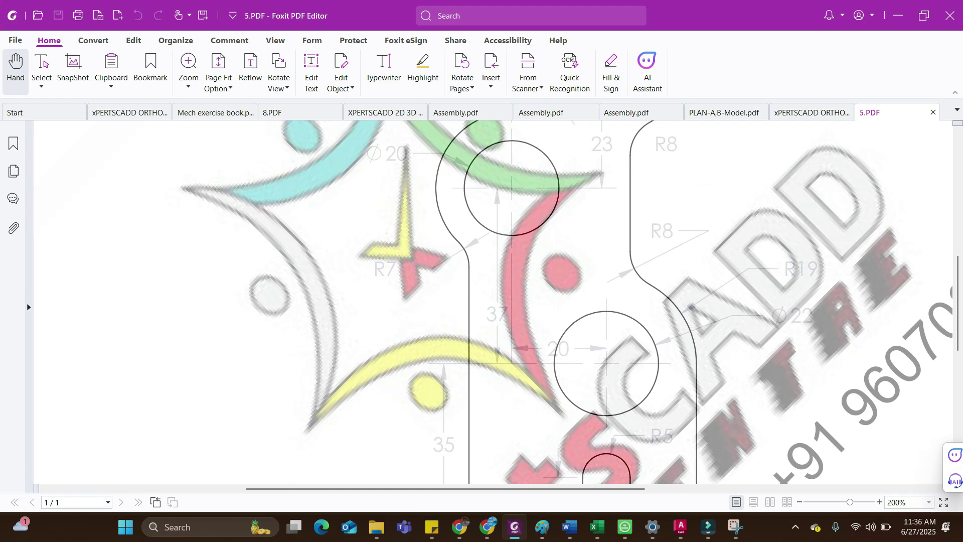
key("alt+Tab")
type("L")
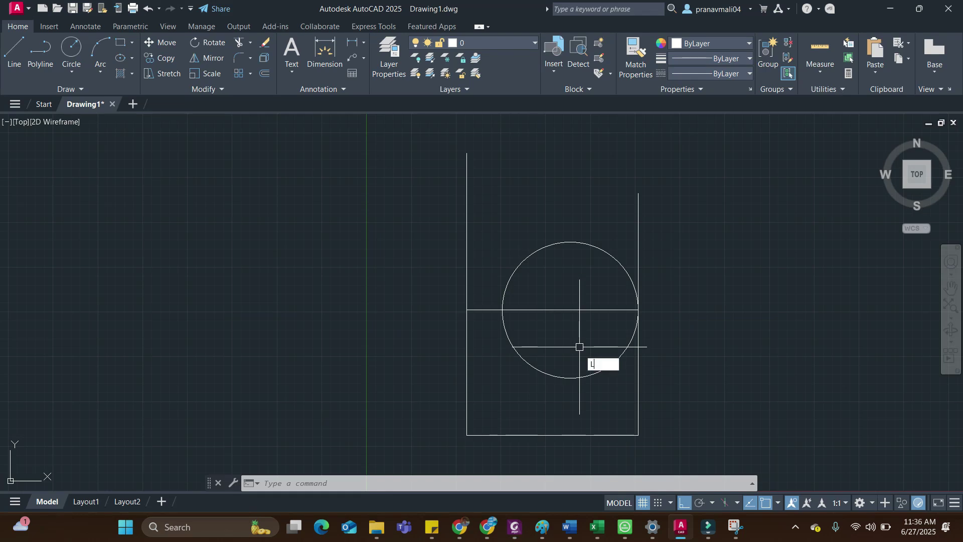
key("Return")
left_click(571, 310)
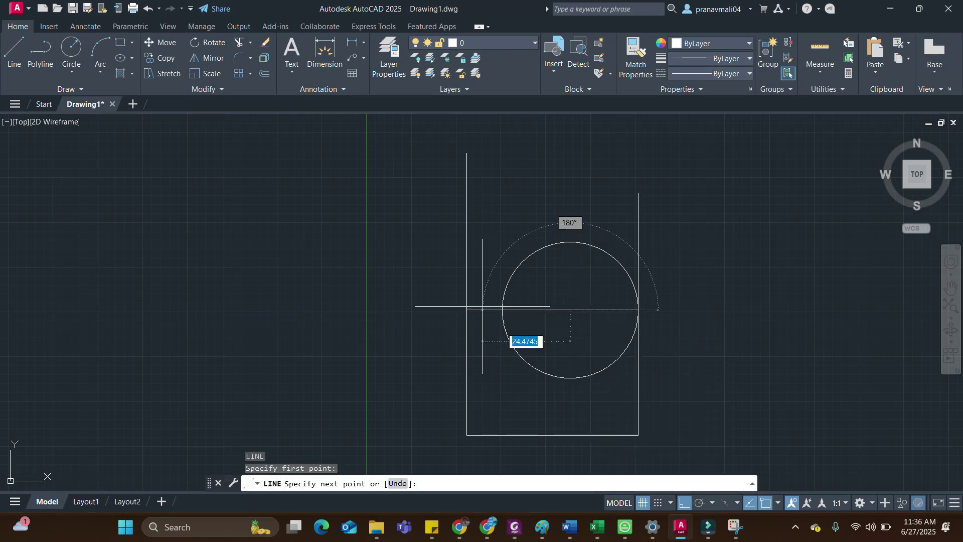
type("20")
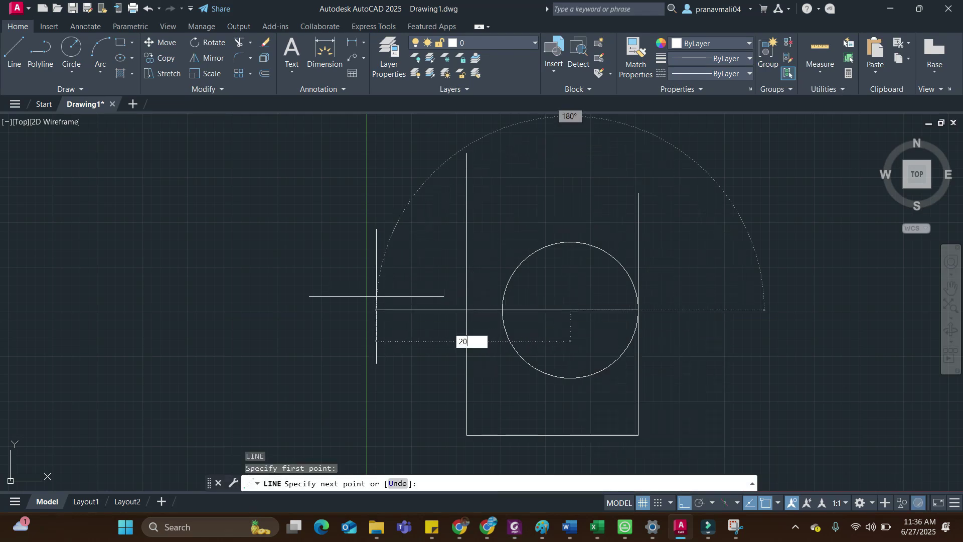
key("Return")
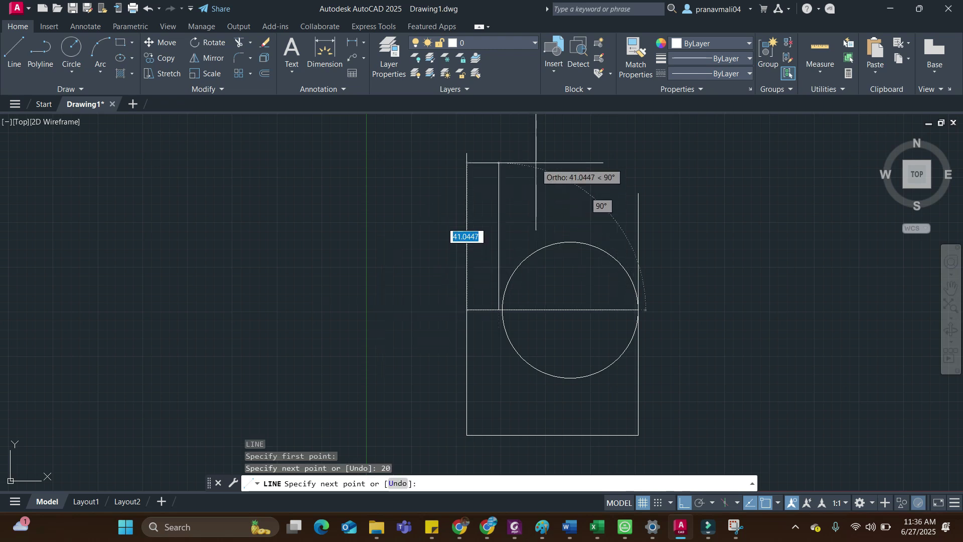
type("37")
key("Return")
key("Escape")
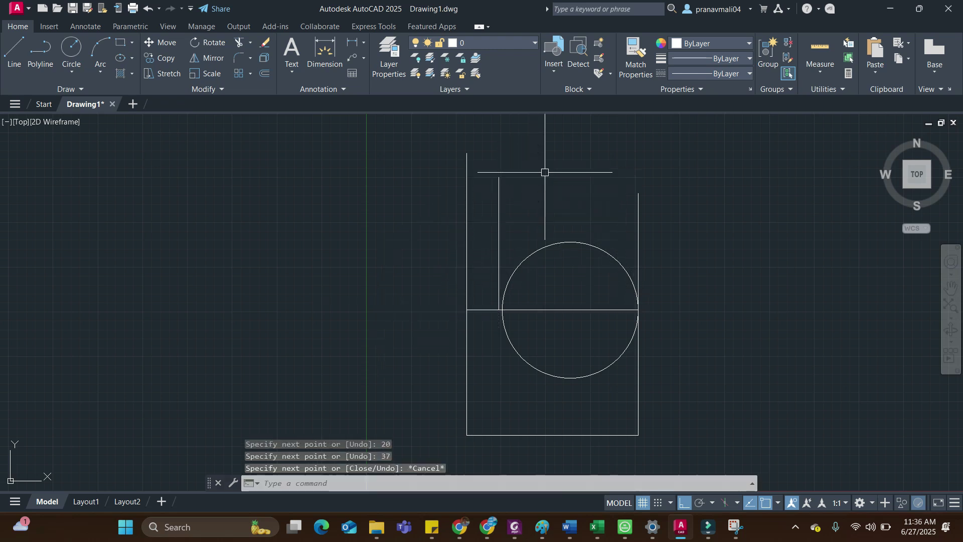
Check the upper hole's size in 5.PDF and draw a circle of radius 10 at the 37-unit line's top end in AutoCAD.
key("alt+Tab")
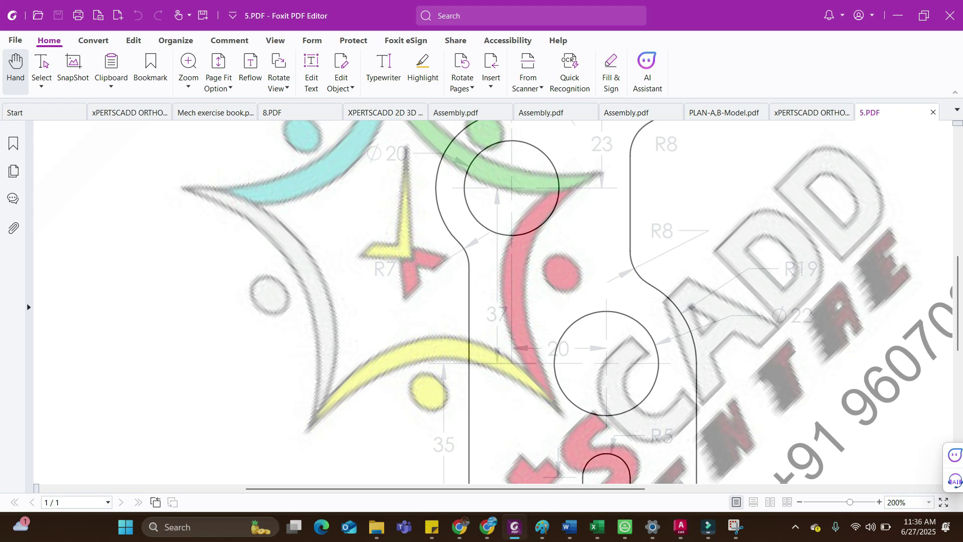
scroll(564, 303, "up", 1)
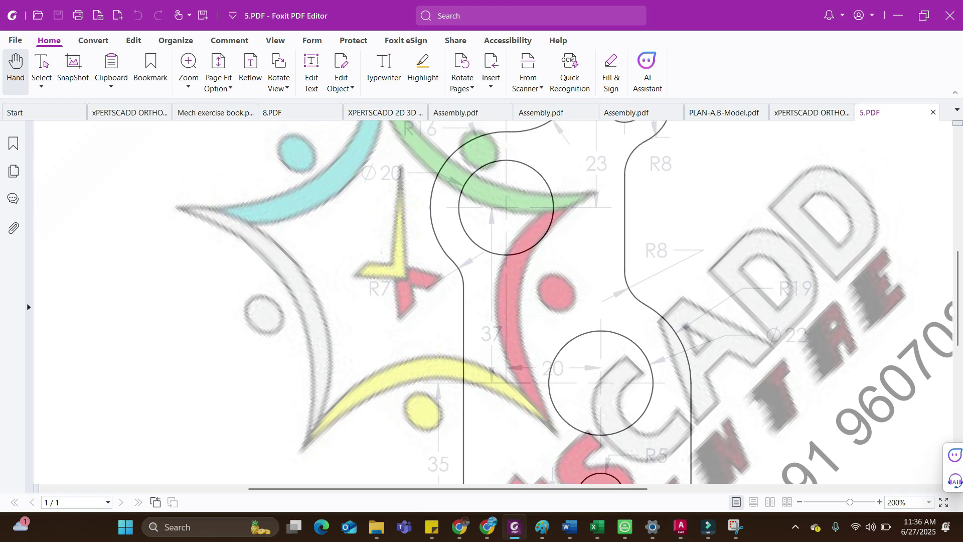
scroll(809, 467, "up", 2)
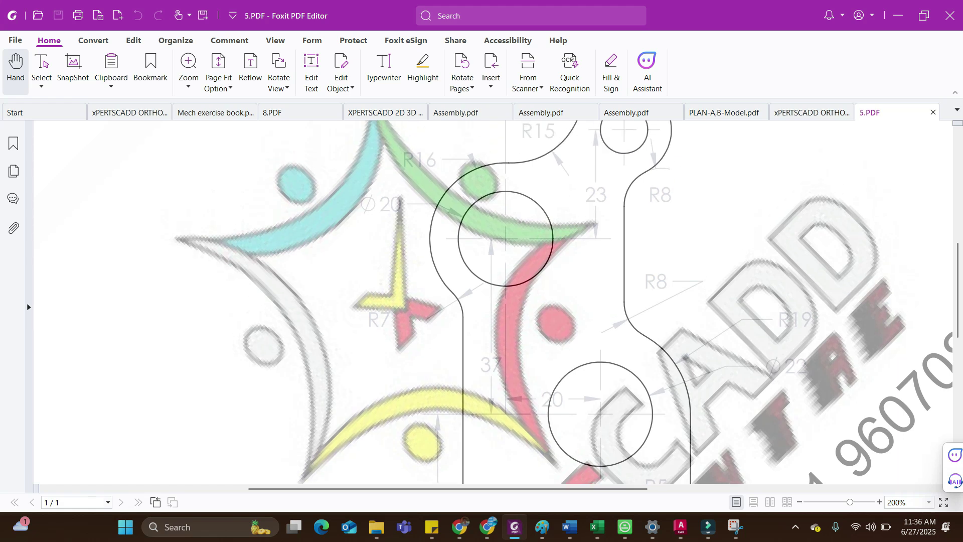
key("alt+Tab")
left_click(497, 197)
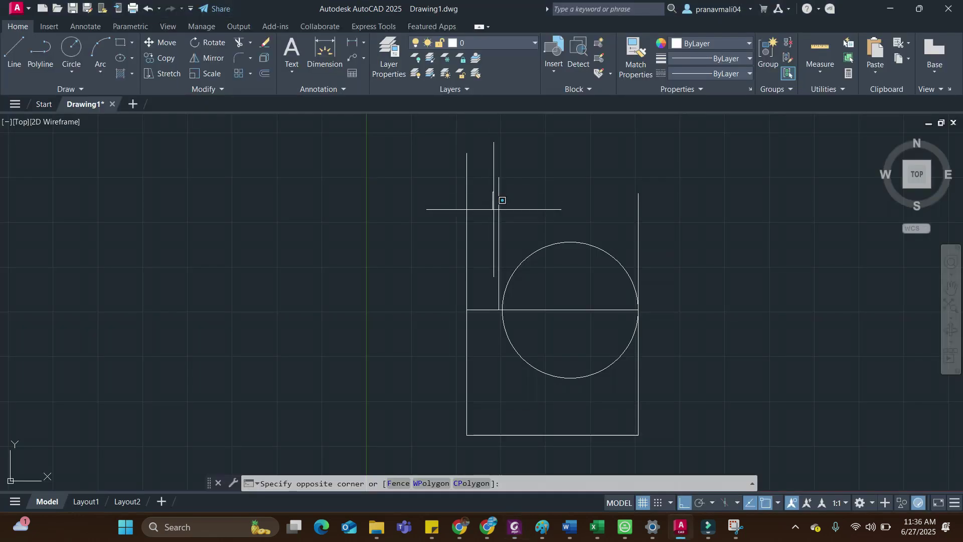
left_click(492, 226)
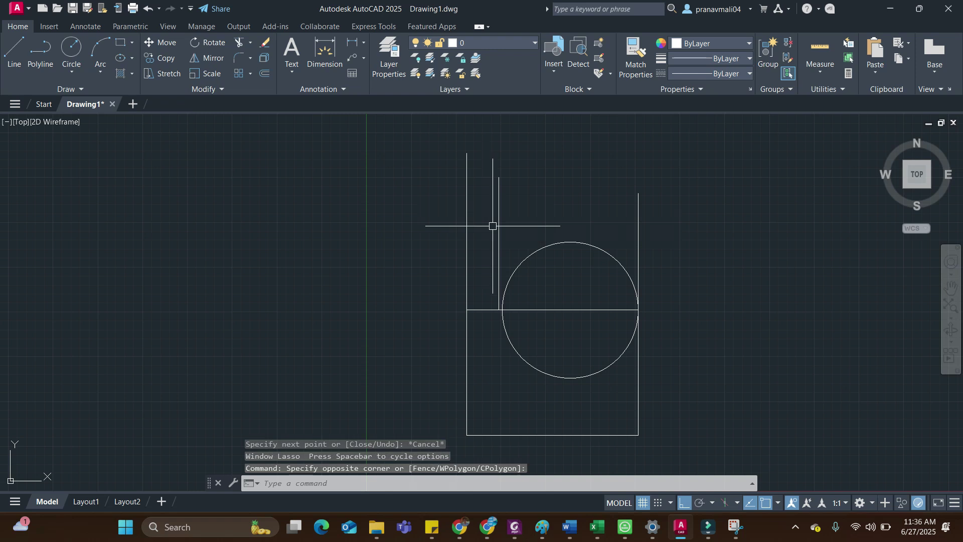
type("c")
key("Return")
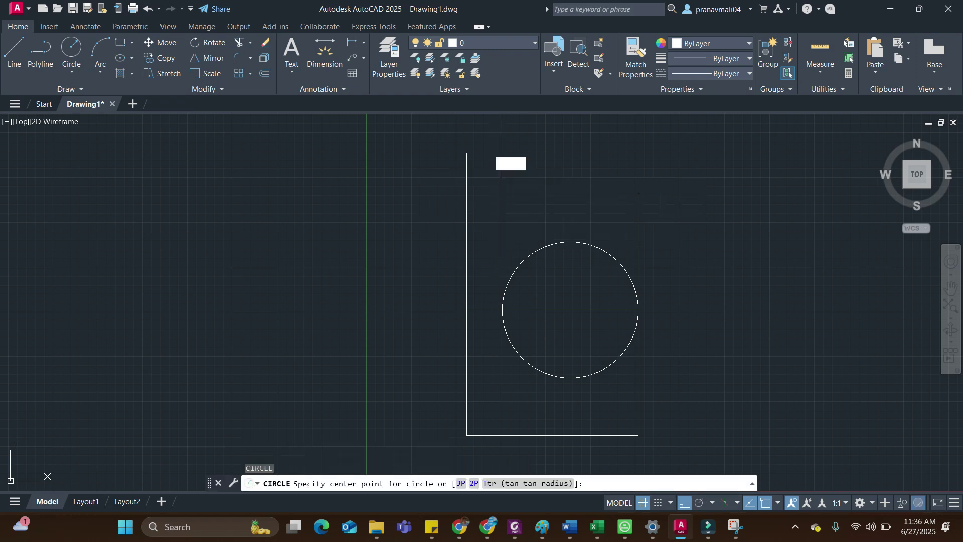
left_click(499, 177)
type("10")
key("Return")
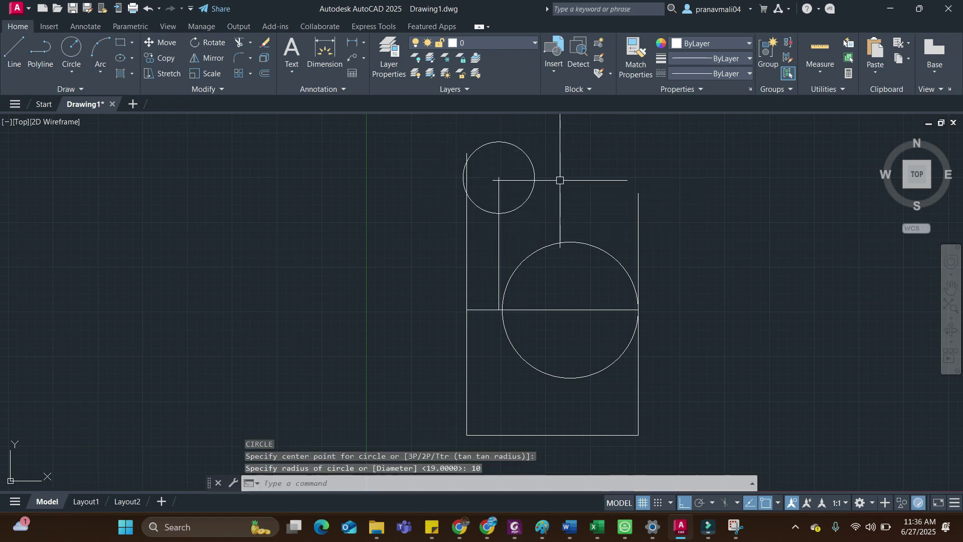
Draw a concentric circle of radius 16 around the upper 10-unit-radius circle.
key("Return")
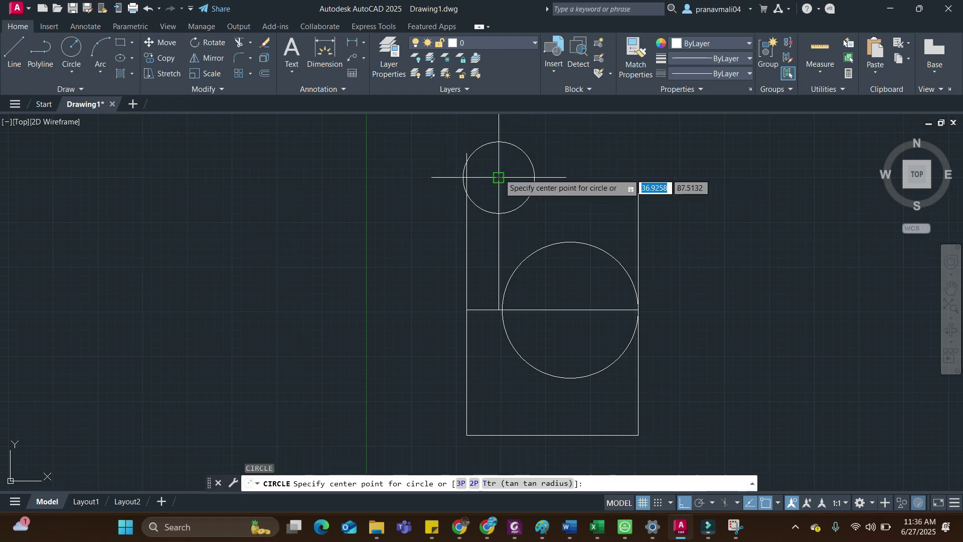
left_click(498, 177)
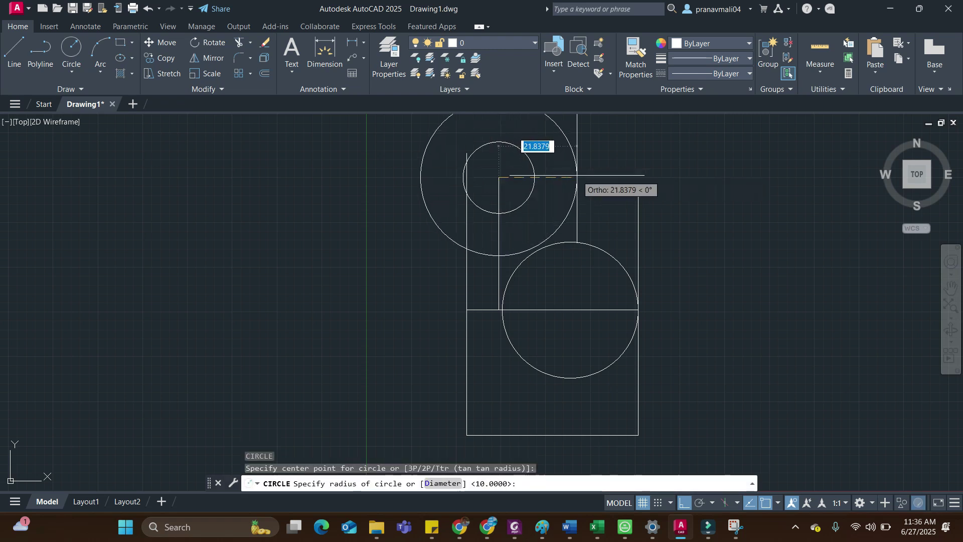
type("16")
key("Return")
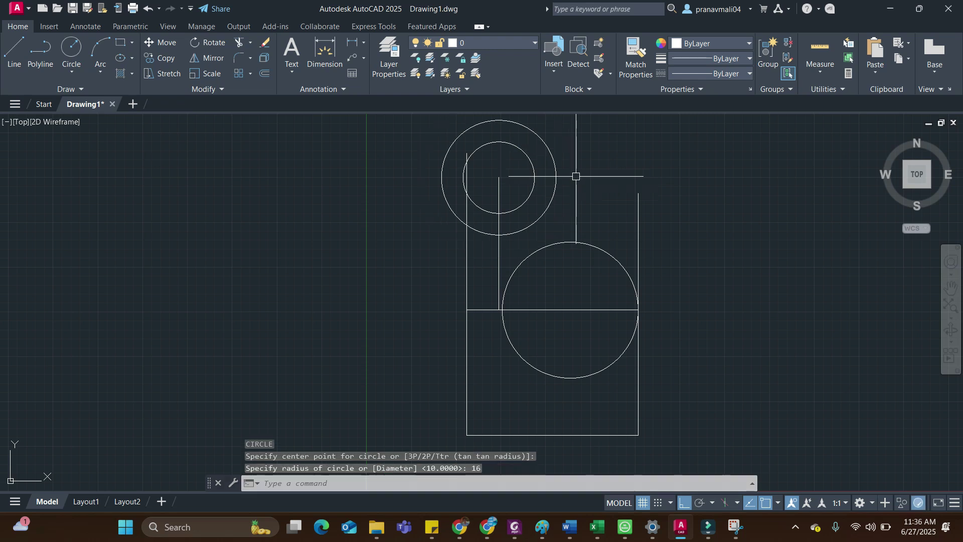
middle_click_drag(576, 209, 567, 236)
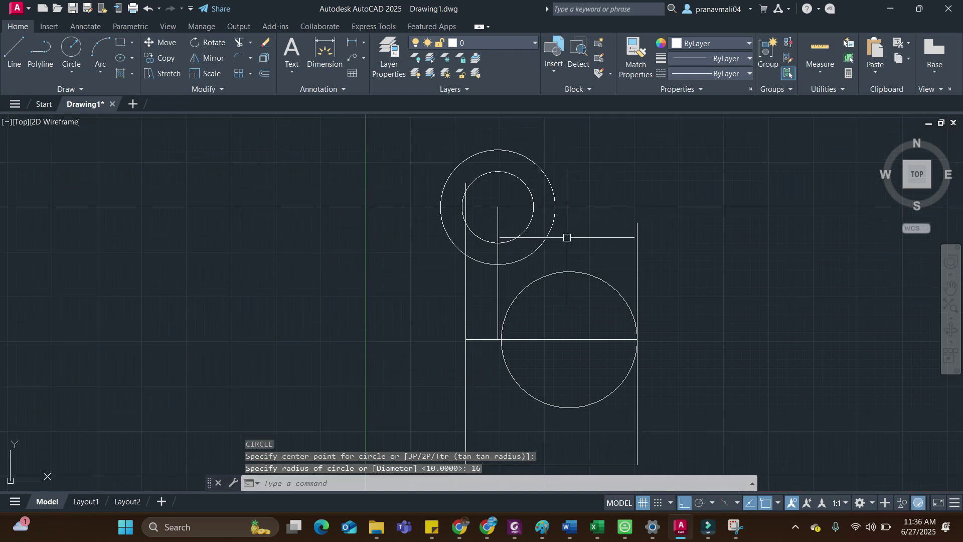
Check the left edge's fillet in 5.PDF and fillet the 16-unit-radius circle to the left vertical line with radius 7 in AutoCAD.
key("alt+Tab")
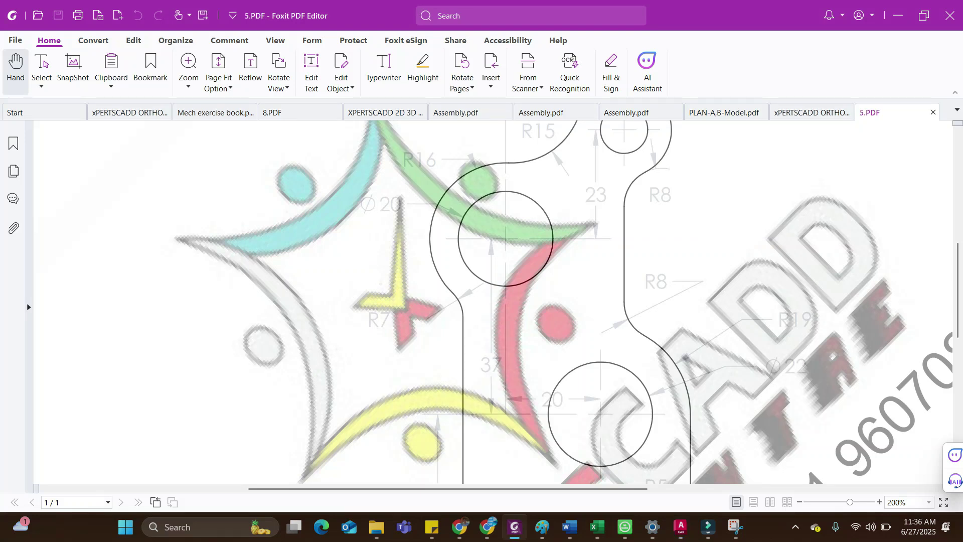
key("alt+Tab")
key("Return")
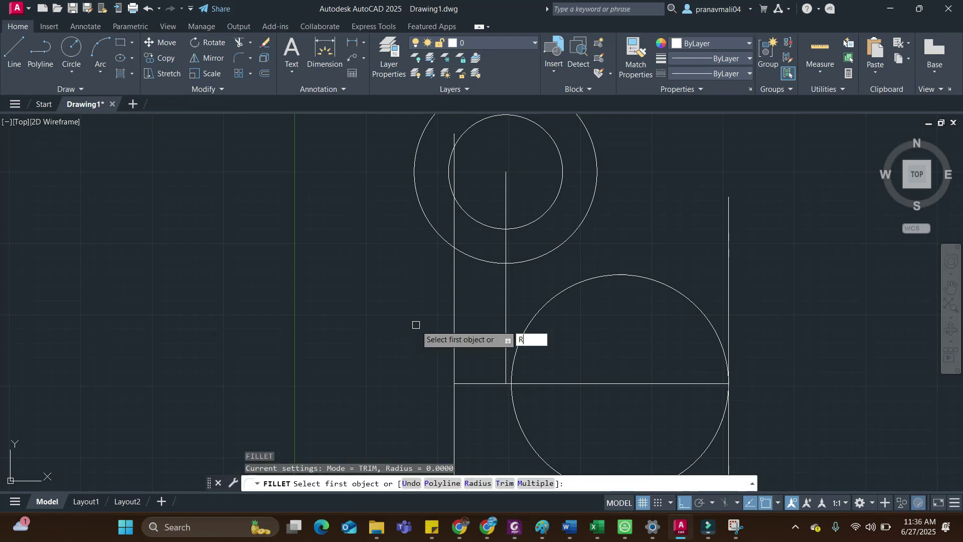
type("R")
key("Return")
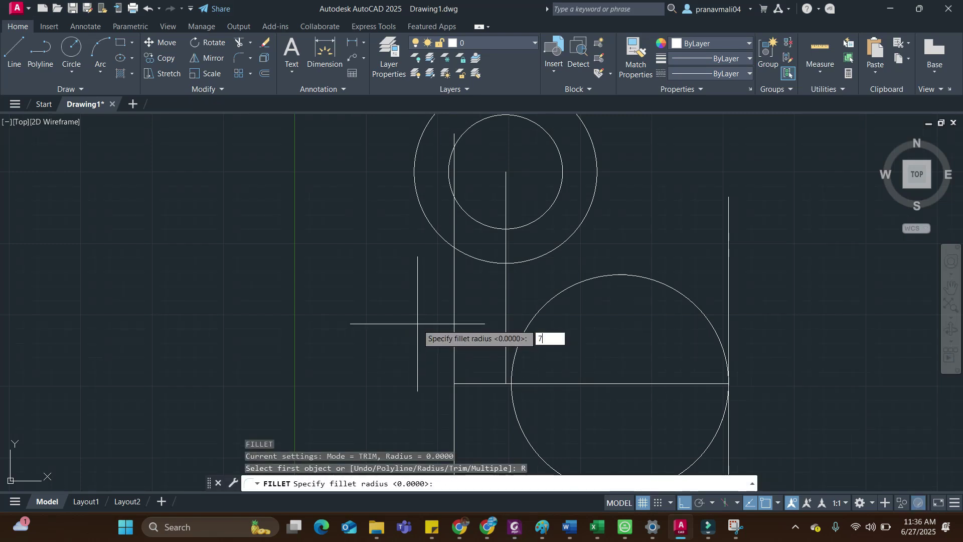
type("7")
key("Return")
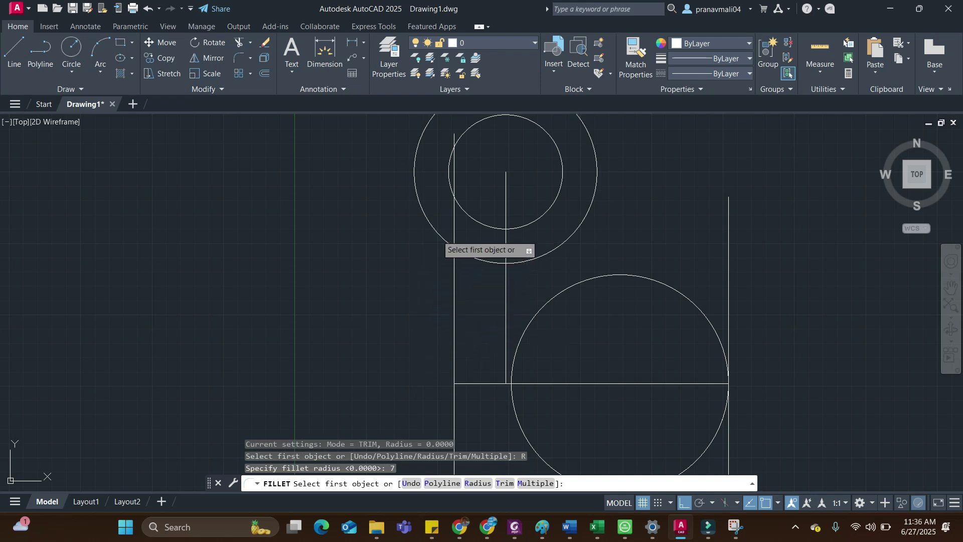
left_click(437, 235)
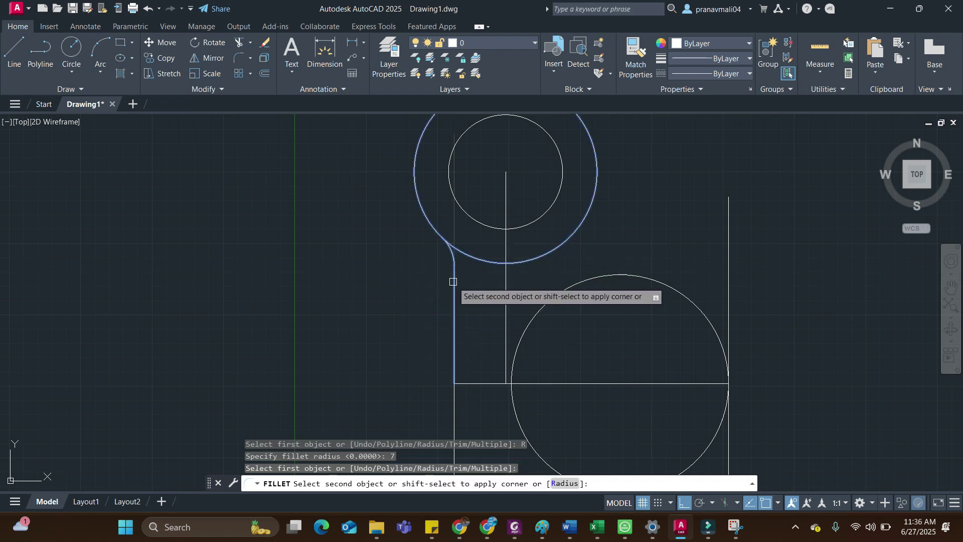
left_click(454, 308)
Erase the 37-unit vertical construction line and the horizontal construction lines through the lower circle's centre.
scroll(397, 305, "down", 2)
middle_click_drag(397, 305, 410, 311)
left_click(478, 293)
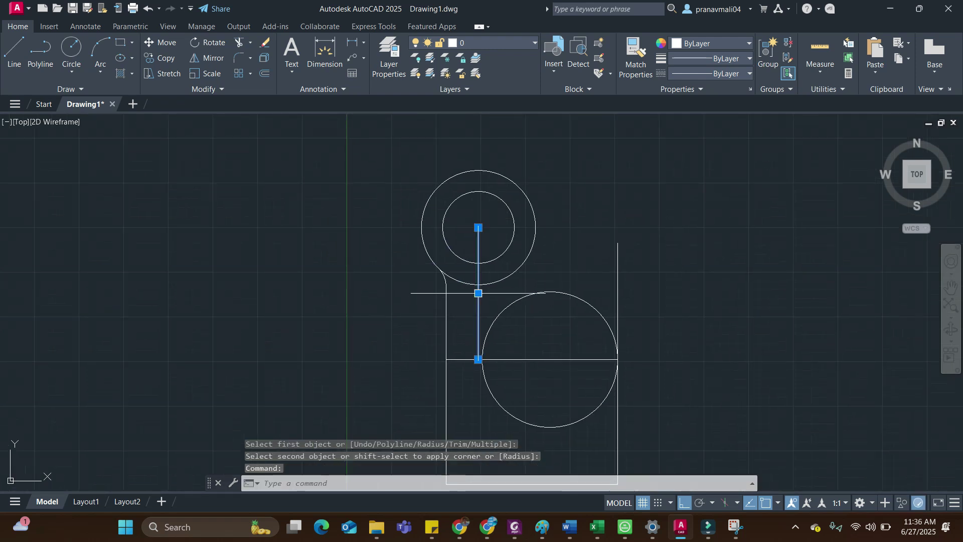
key("Delete")
left_click(465, 360)
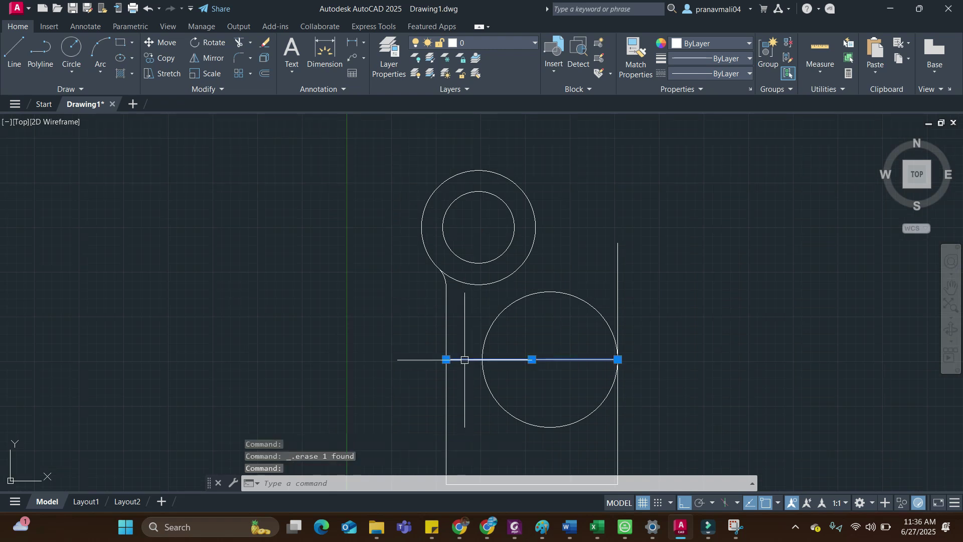
key("Delete")
left_click(514, 359)
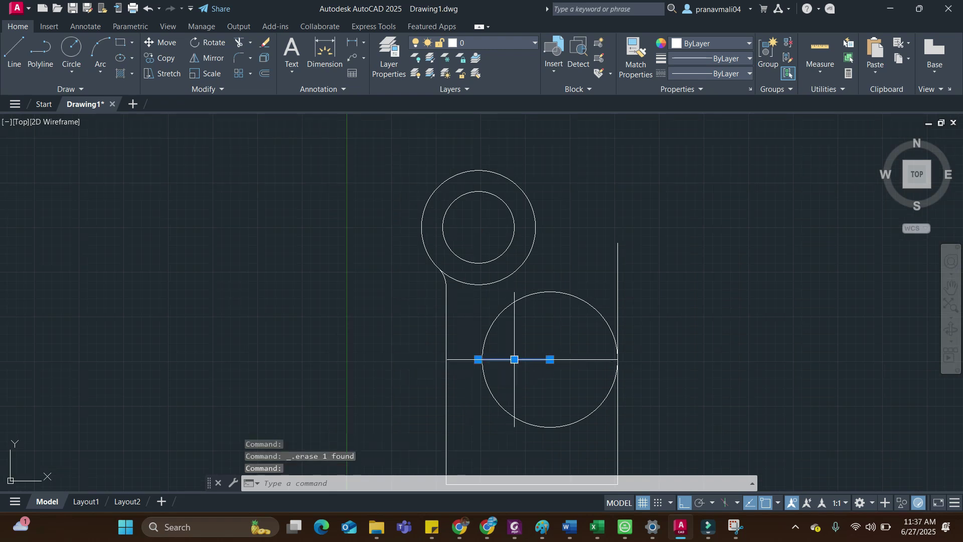
key("Delete")
left_click(575, 355)
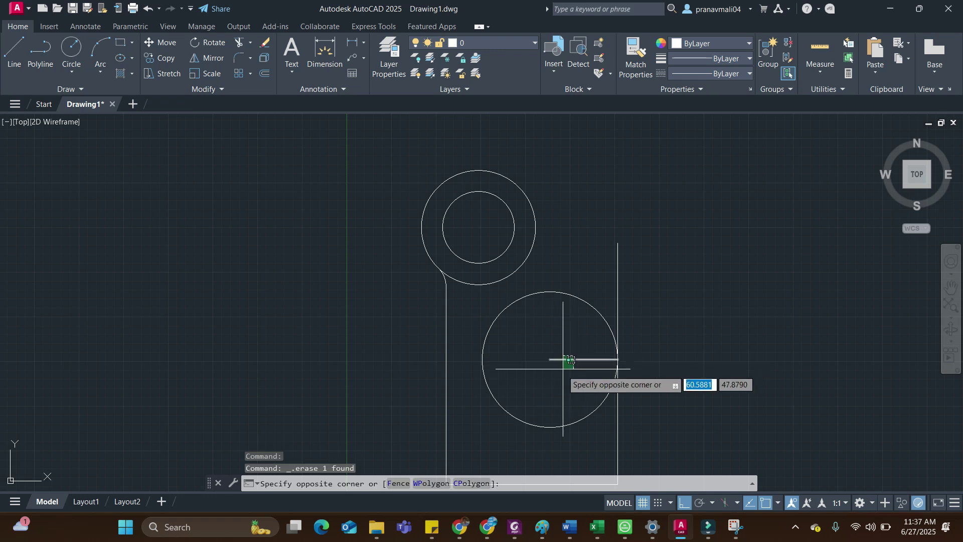
left_click(561, 372)
key("Delete")
Check the top hole's offsets in 5.PDF and draw connected lines 25 units right and 23 units up from the upper circles' centre in AutoCAD.
key("alt+Tab")
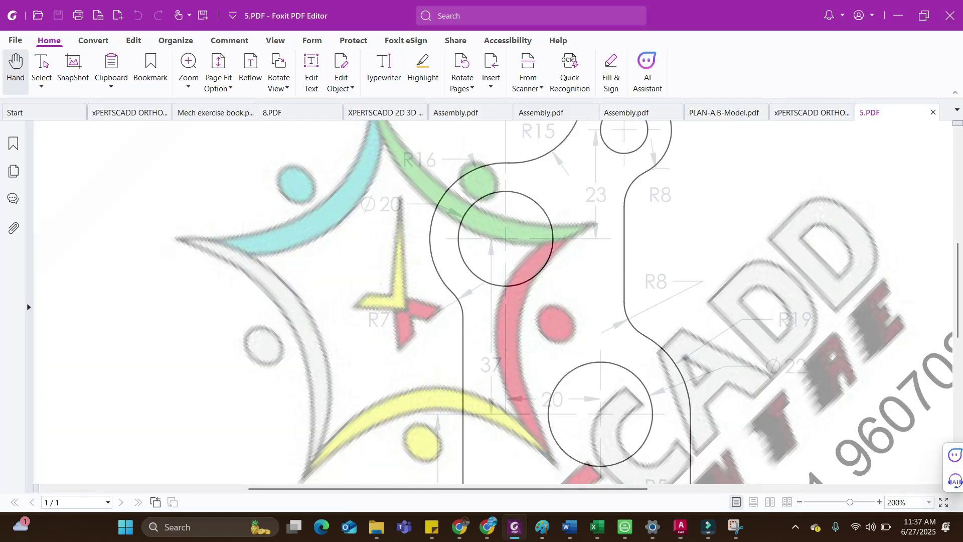
scroll(563, 303, "up", 1)
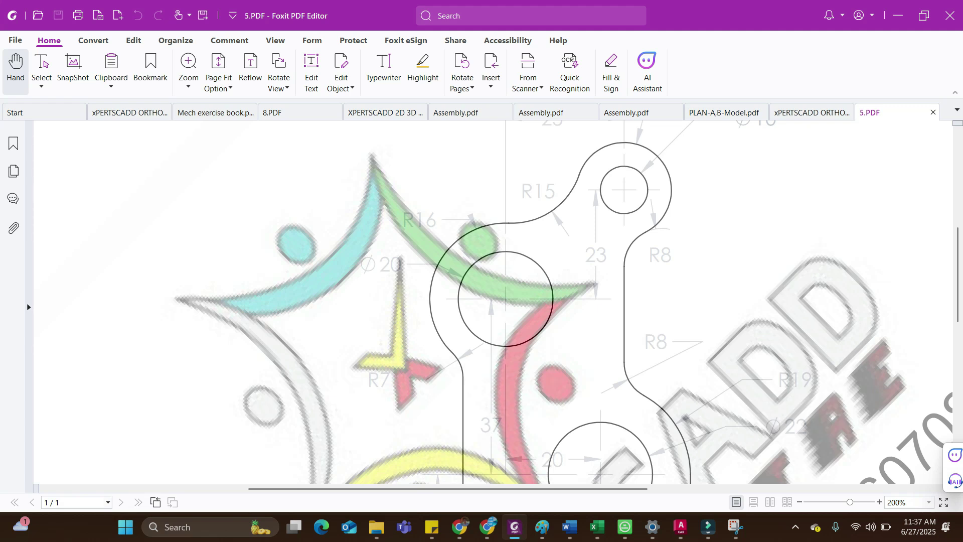
scroll(560, 303, "up", 2)
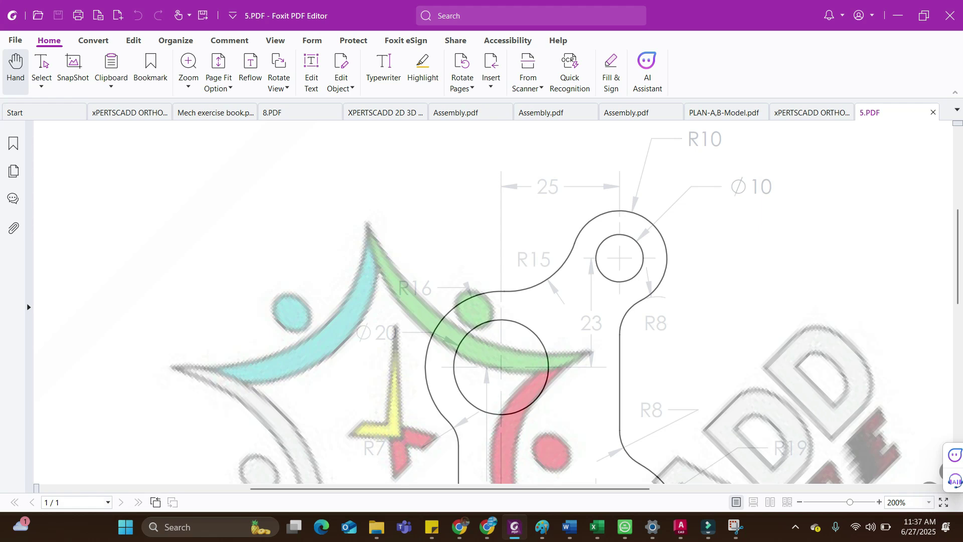
key("alt+Tab")
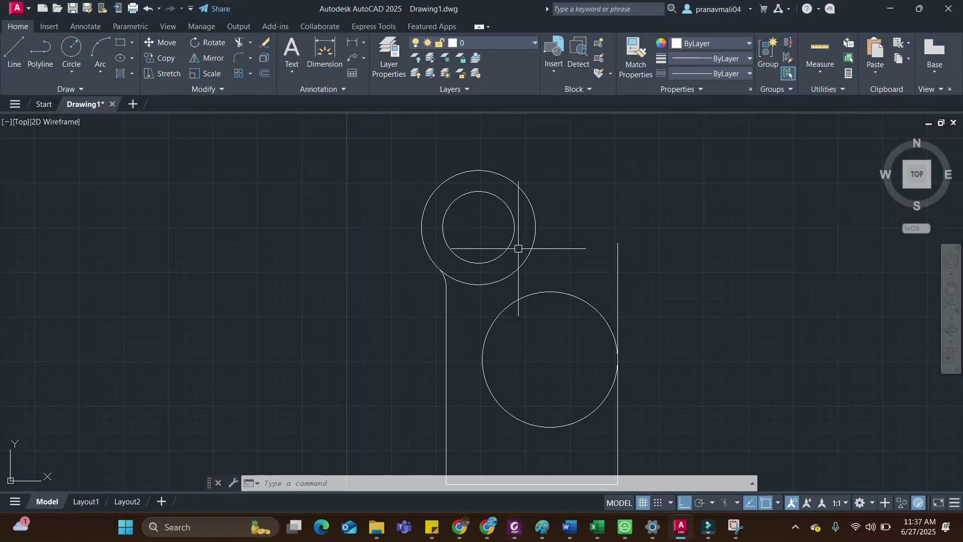
type("l")
key("Return")
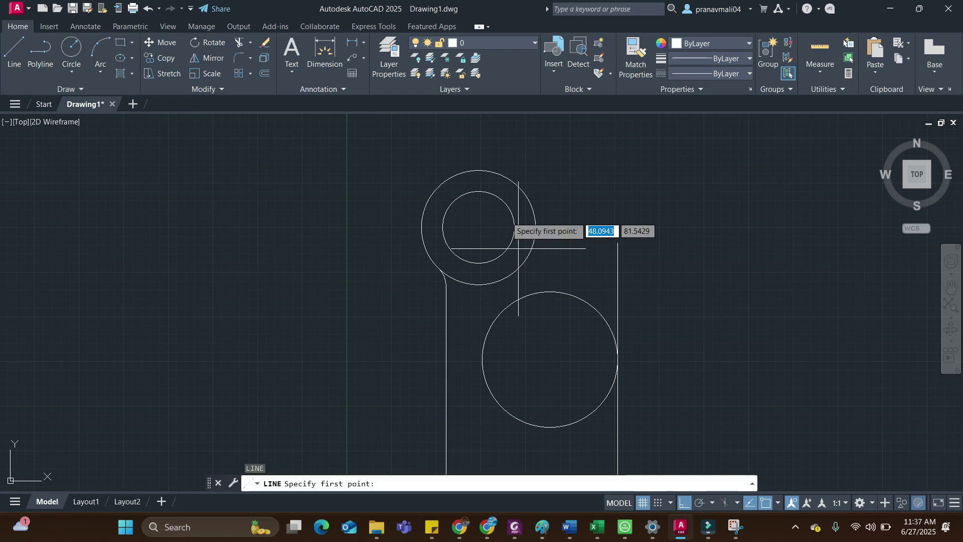
left_click(478, 228)
type("25")
key("Return")
type("23")
key("Return")
key("Escape")
Check the top hole's size in 5.PDF and draw a circle of radius 5 at the 23-unit line's upper end in AutoCAD.
middle_click_drag(619, 164, 658, 216)
type("c")
key("Return")
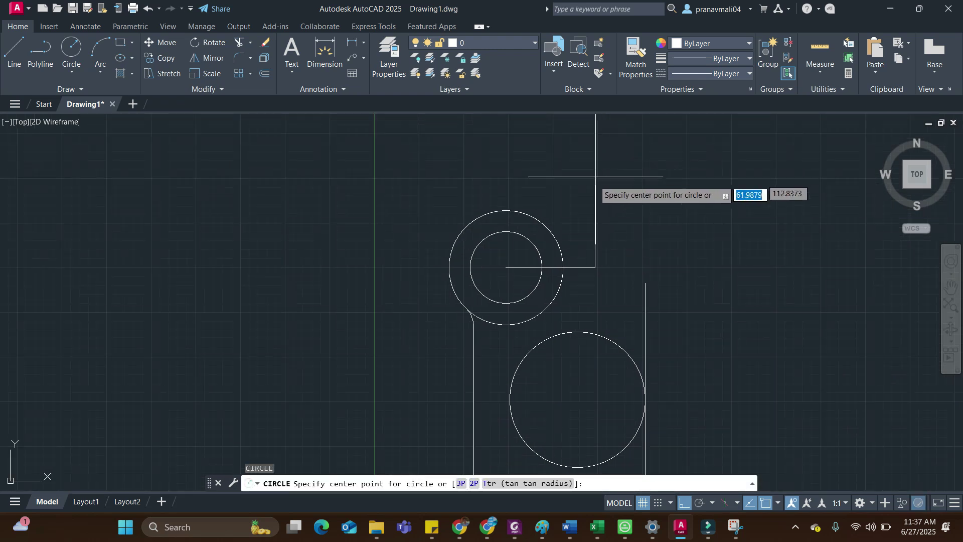
left_click(595, 186)
key("alt+Tab")
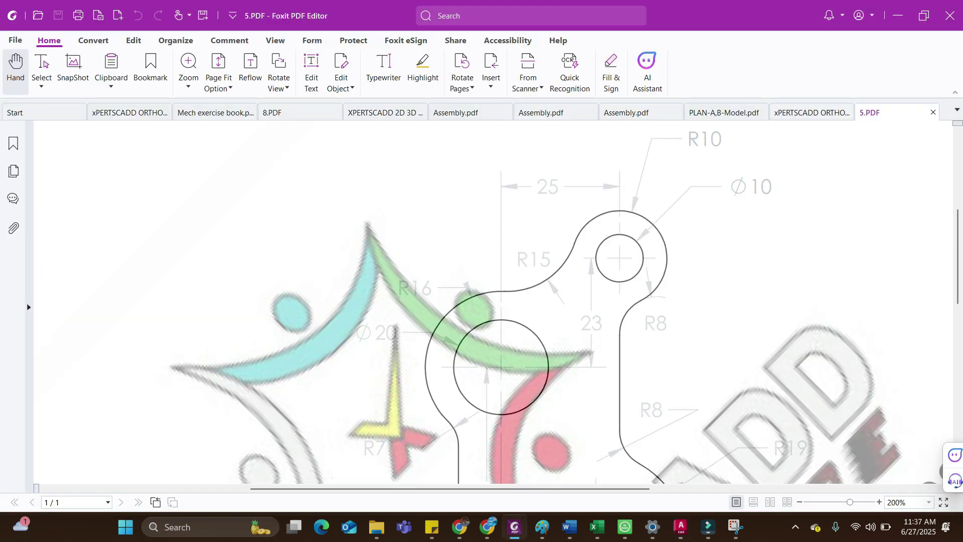
key("alt+Tab")
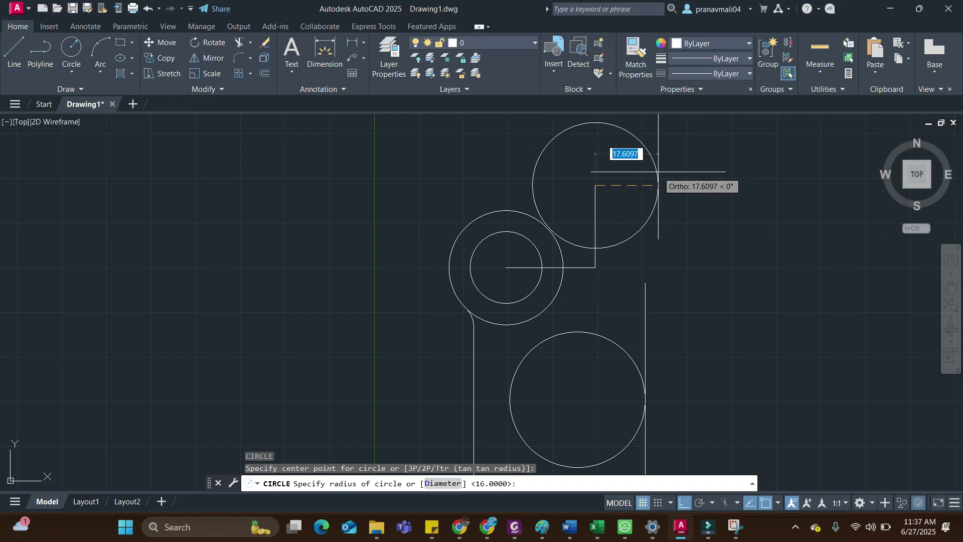
type("5")
key("Return")
Draw a concentric circle of radius 10 around the 5-unit-radius top circle.
key("Return")
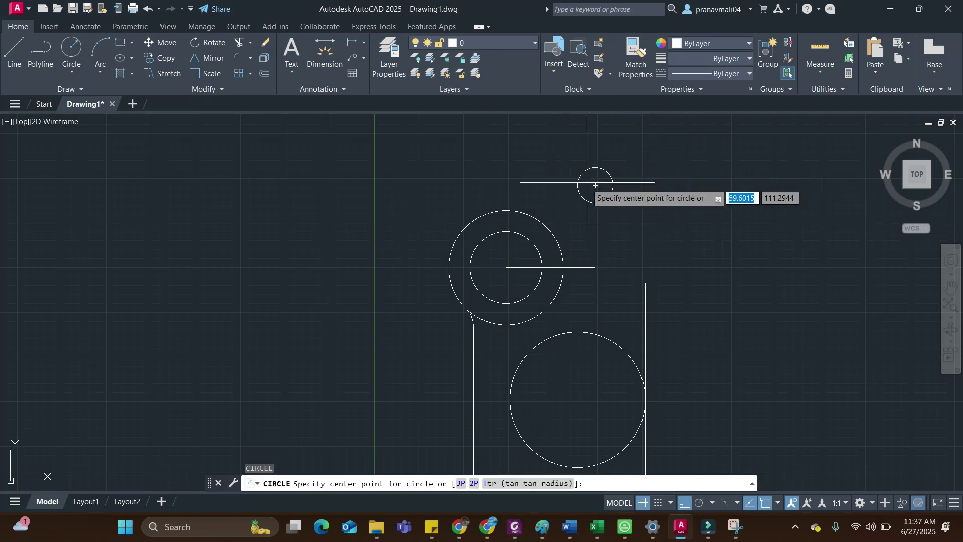
left_click(596, 186)
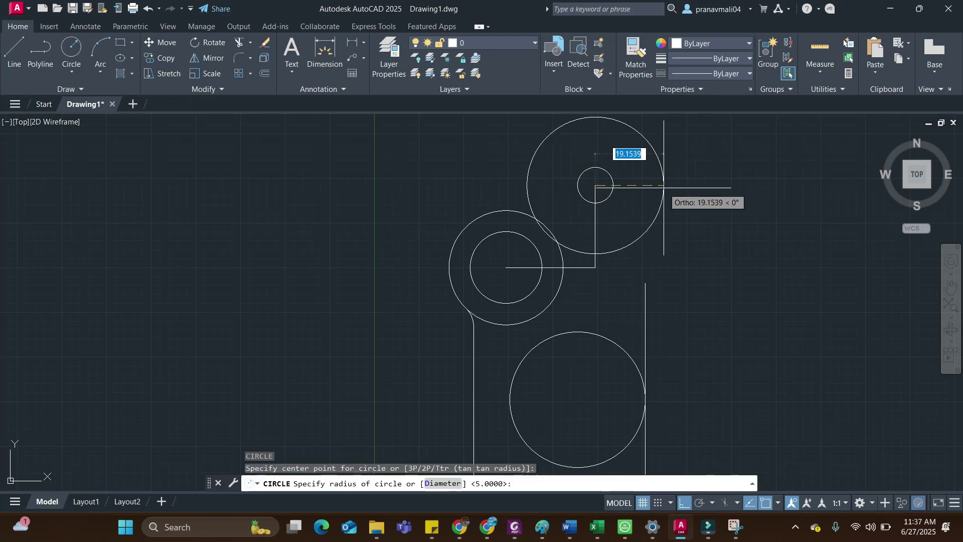
type("10")
key("Return")
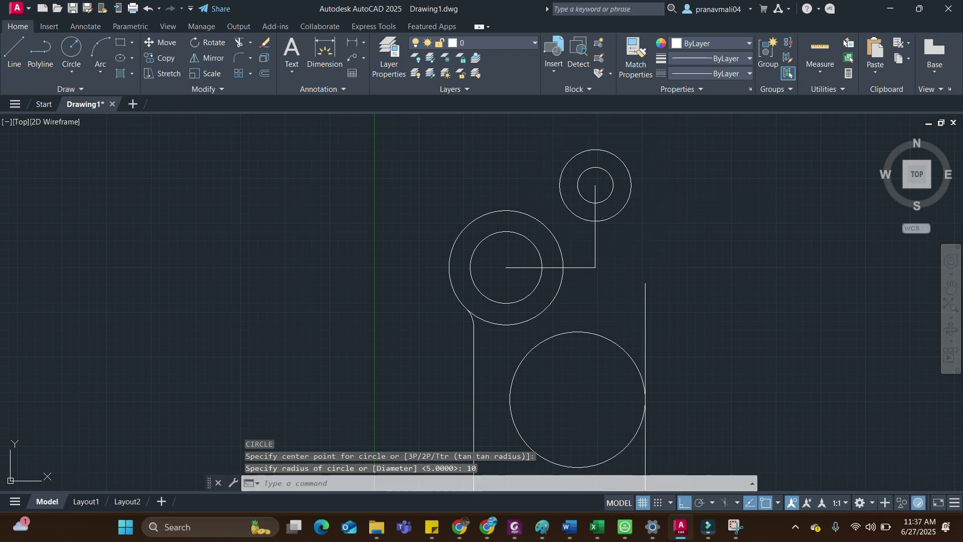
Check the upper-left fillet in 5.PDF and fillet the 16-unit-radius circle to the top 10-unit-radius circle with radius 15 in AutoCAD.
key("alt+Tab")
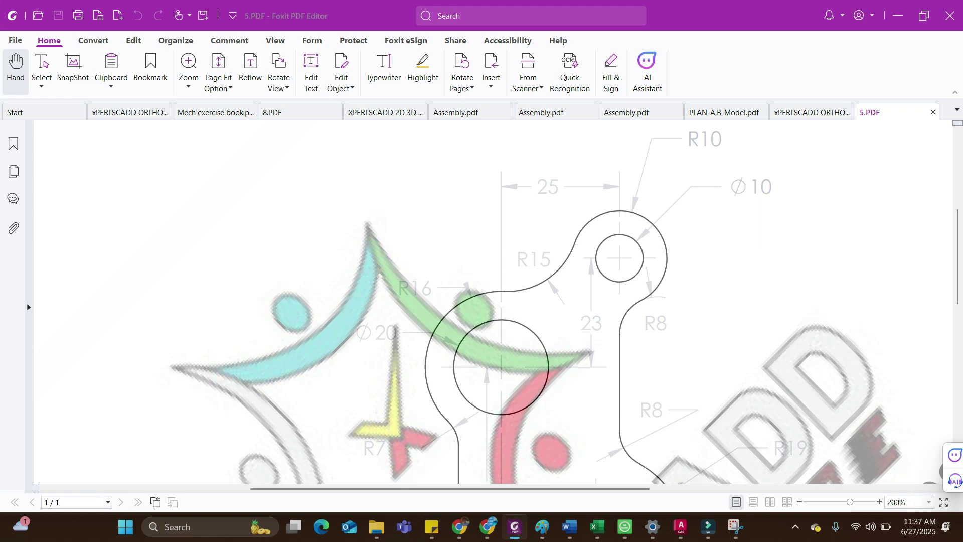
key("alt+Tab")
type("f")
key("Return")
type("R")
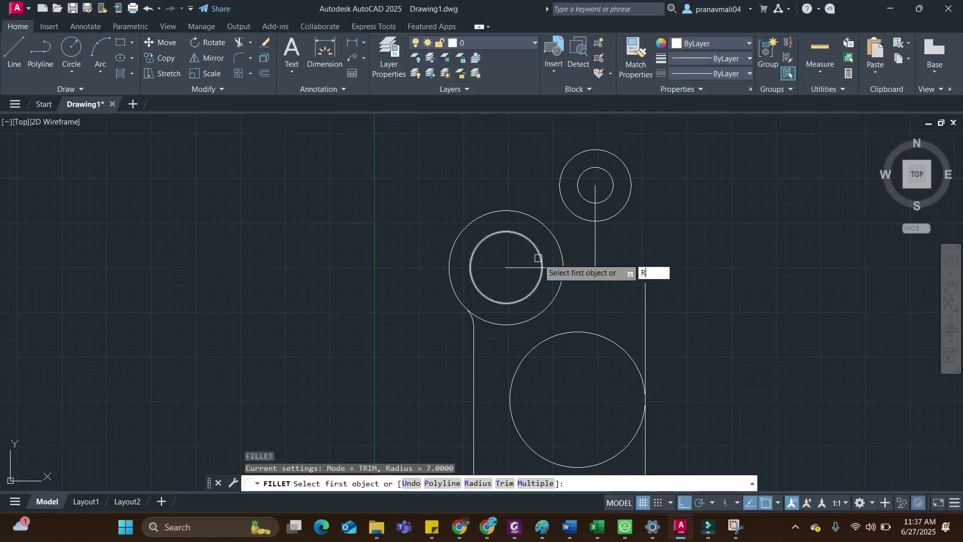
key("Return")
type("15")
key("Return")
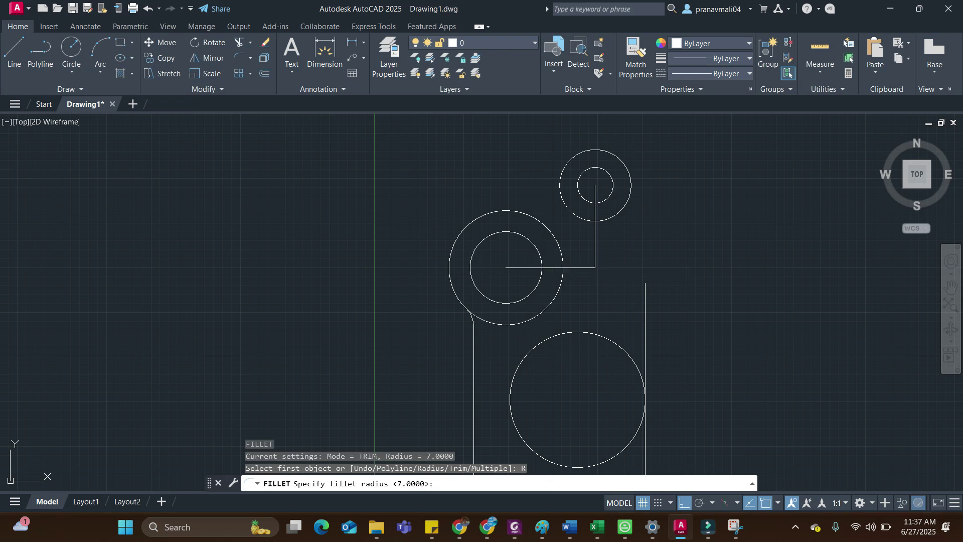
left_click(506, 211)
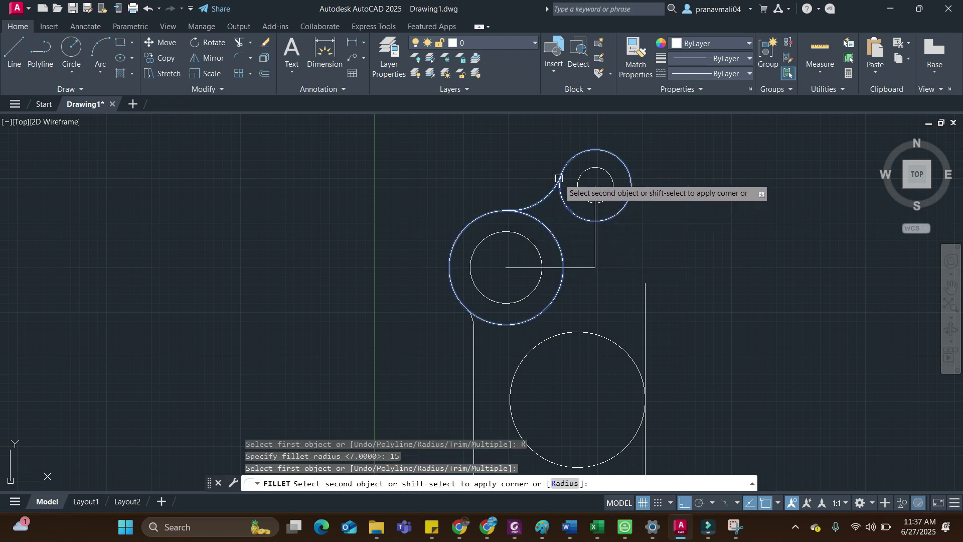
left_click(559, 178)
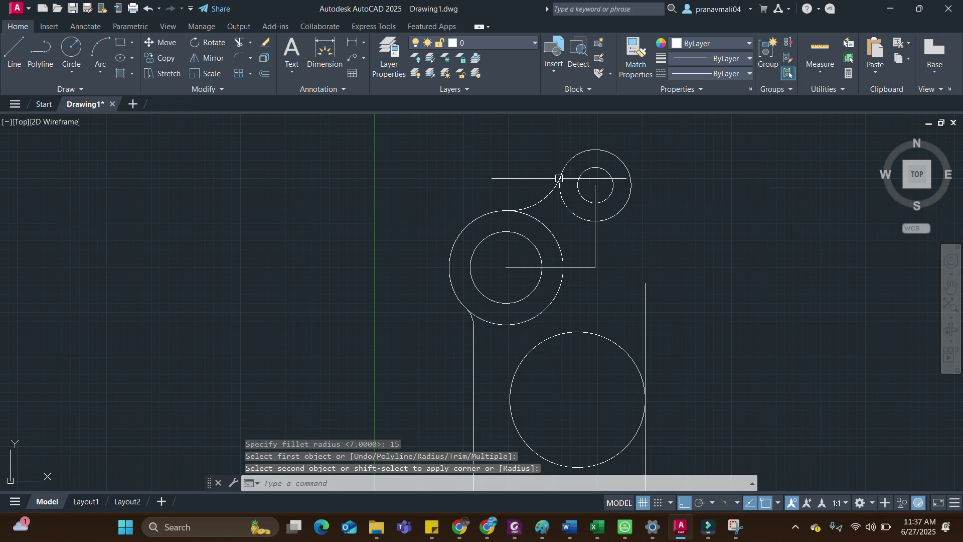
scroll(769, 301, "down", 1)
key("Escape")
Check the right edge in 5.PDF and draw a vertical line from the 23-unit line down into the large lower circle in AutoCAD.
scroll(719, 271, "down", 2)
middle_click_drag(719, 271, 686, 245)
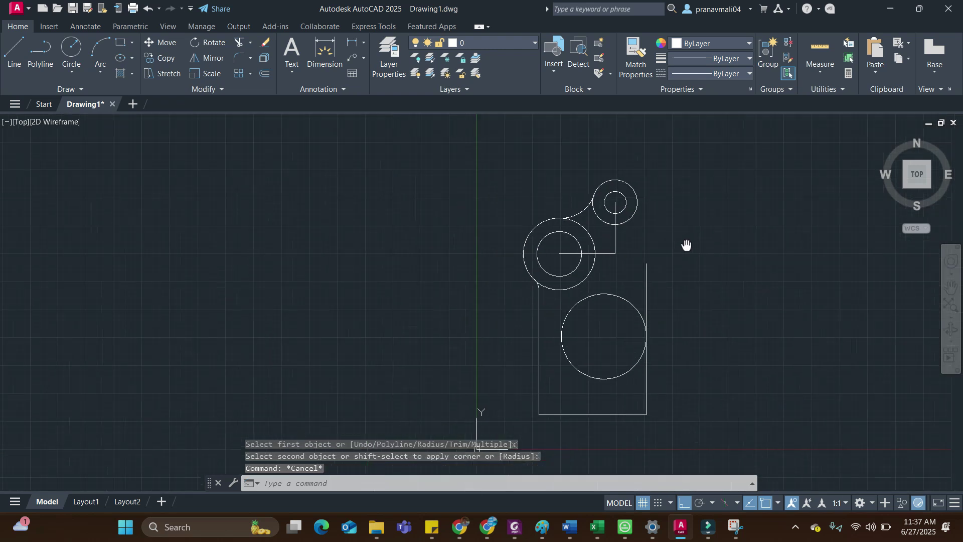
key("alt+Tab")
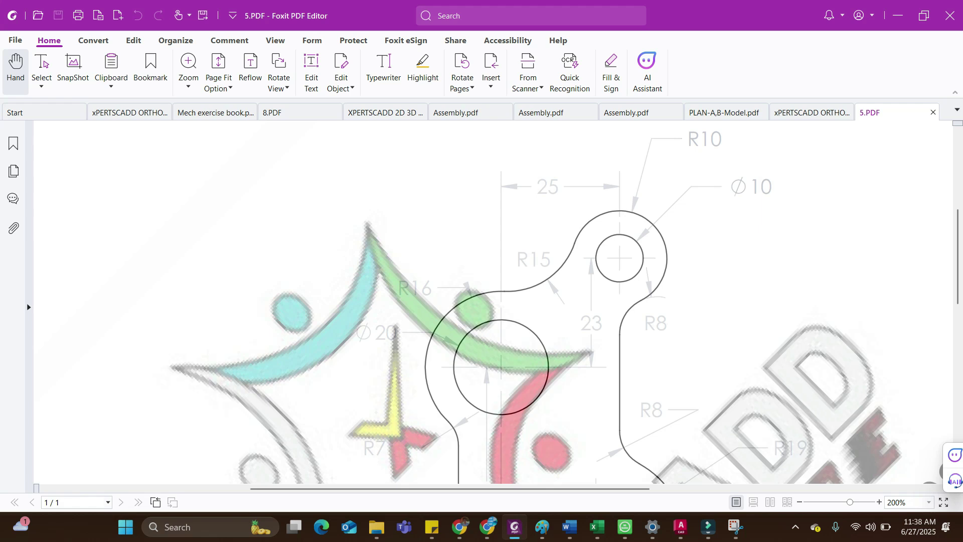
key("alt+Tab")
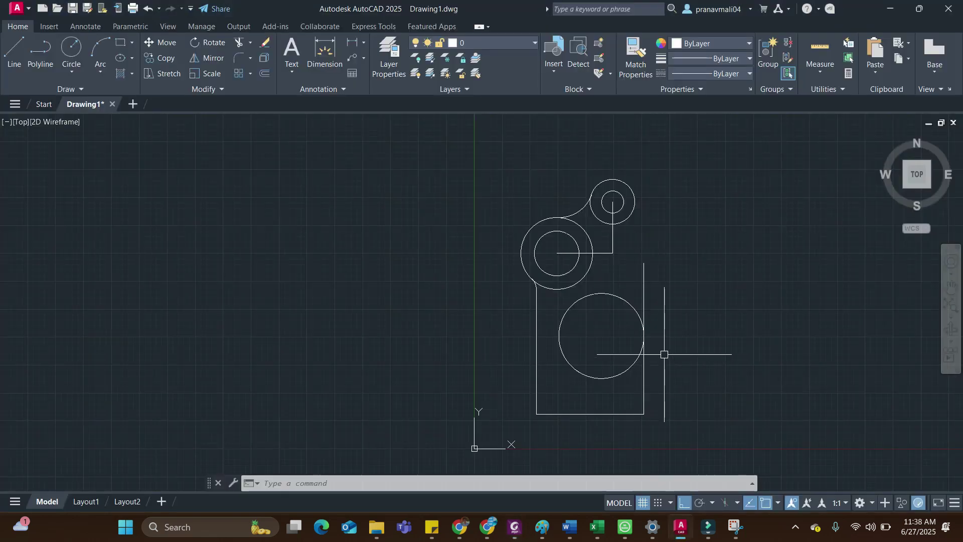
key("Return")
scroll(614, 276, "up", 2)
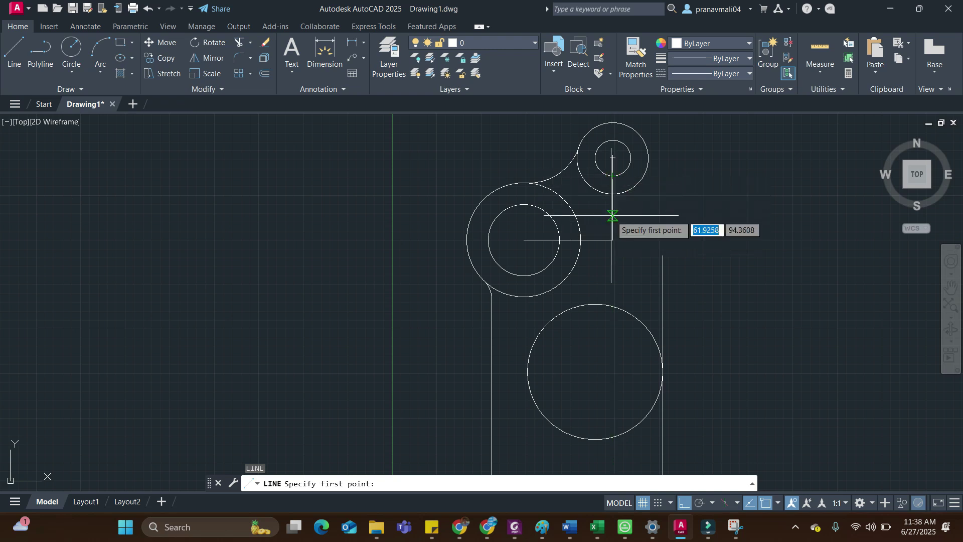
left_click(613, 216)
scroll(610, 265, "up", 2)
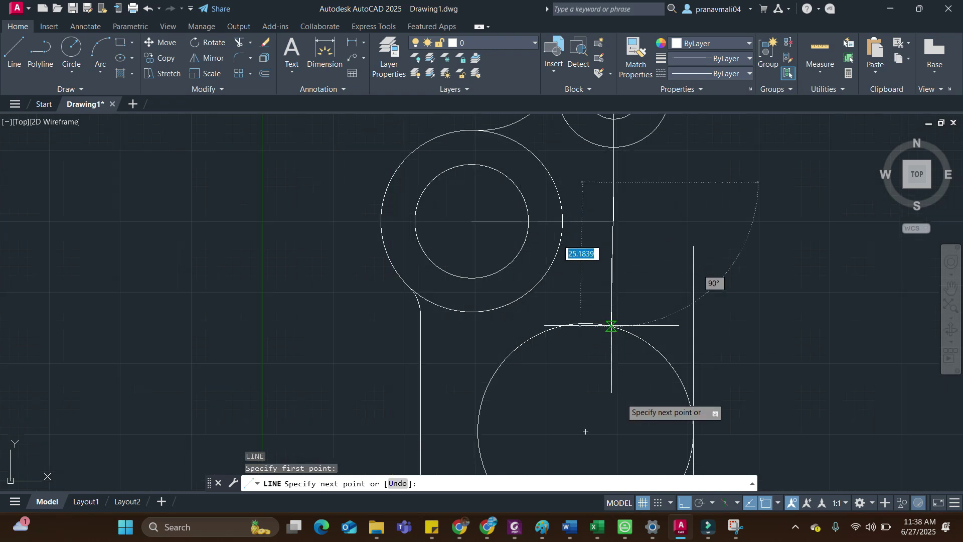
left_click(614, 400)
key("Escape")
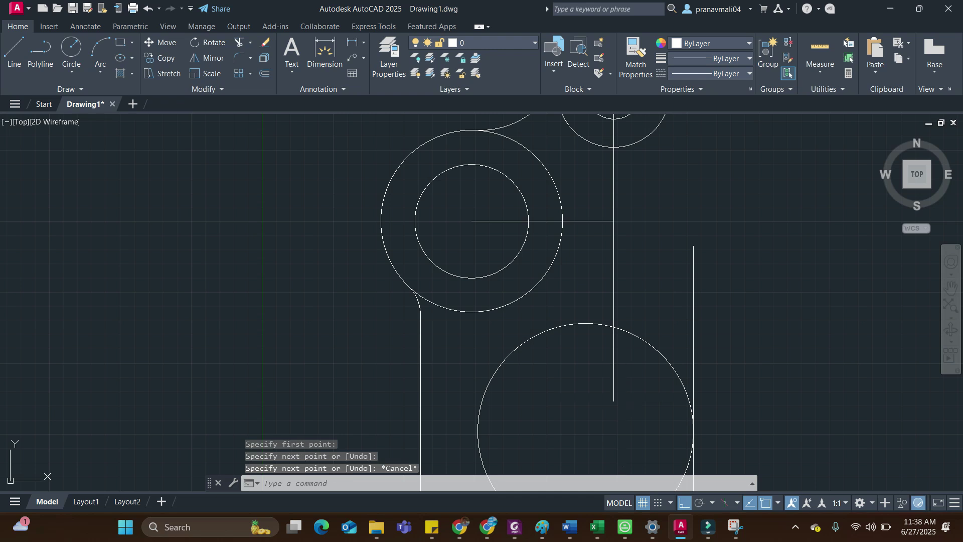
Check the top lobe's right fillet in 5.PDF and fillet its 10-unit-radius circle to the vertical line with radius 8 in AutoCAD.
key("alt+Tab")
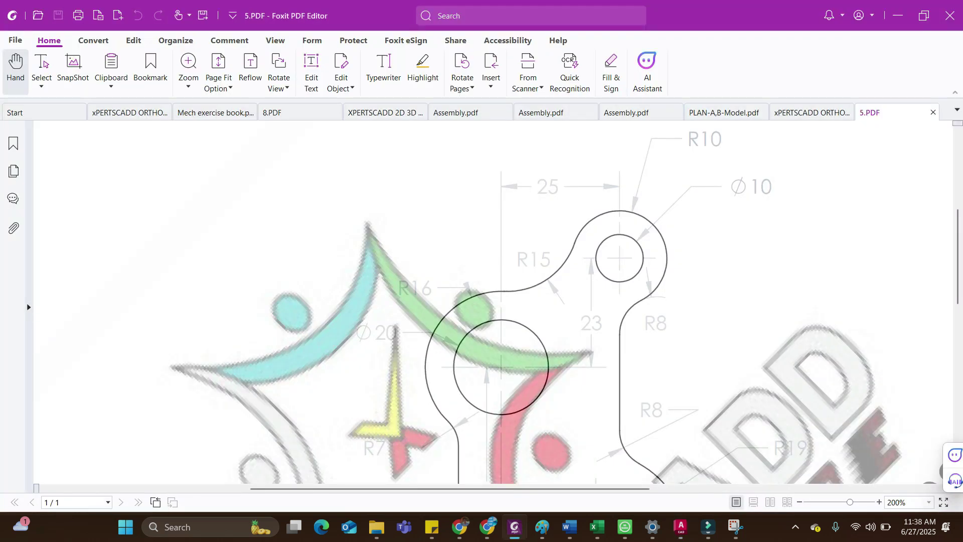
key("alt+Tab")
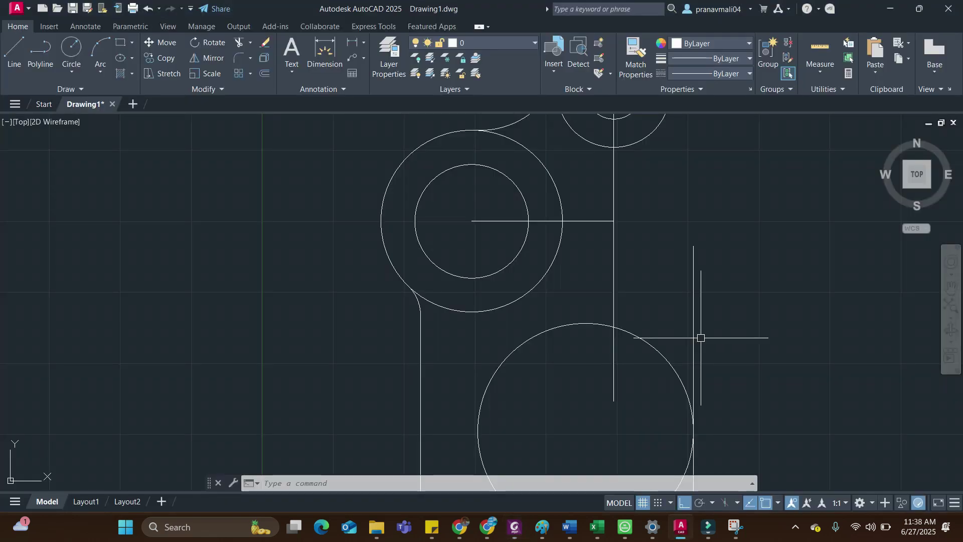
type("f")
key("Return")
type("r")
key("Return")
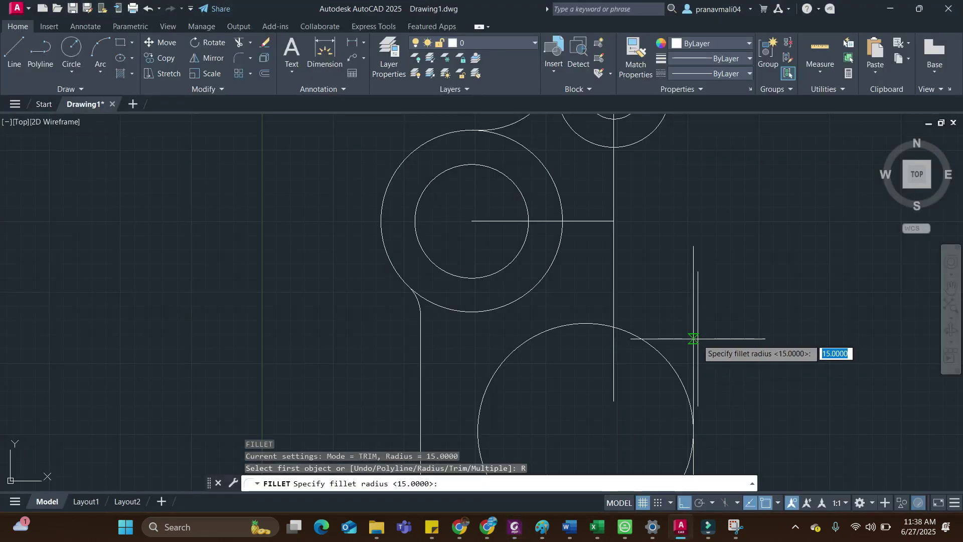
type("8")
key("Return")
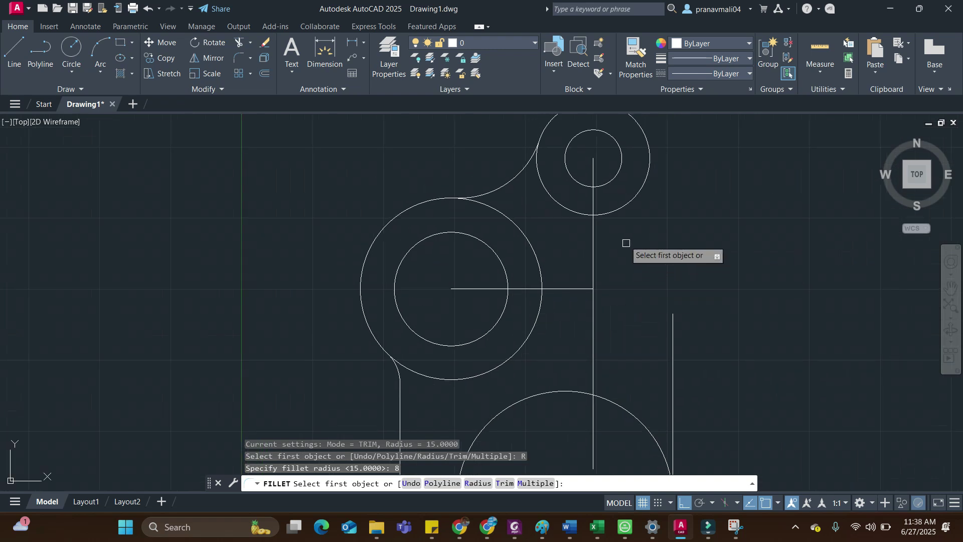
left_click(619, 210)
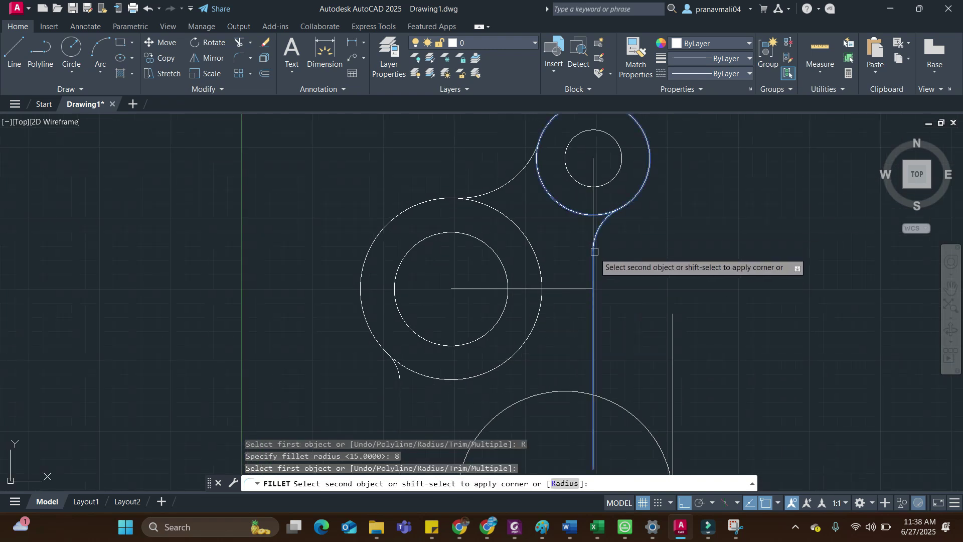
left_click(593, 259)
Check the right edge's lower fillet in 5.PDF and fillet the vertical line to the large lower circle with radius 8 in AutoCAD.
scroll(711, 249, "down", 2)
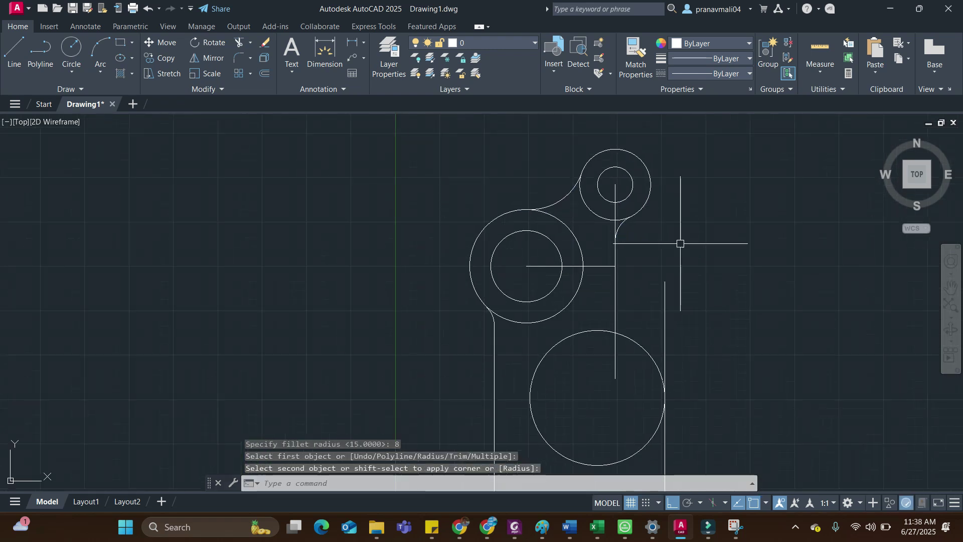
scroll(680, 252, "up", 1)
scroll(699, 282, "down", 1)
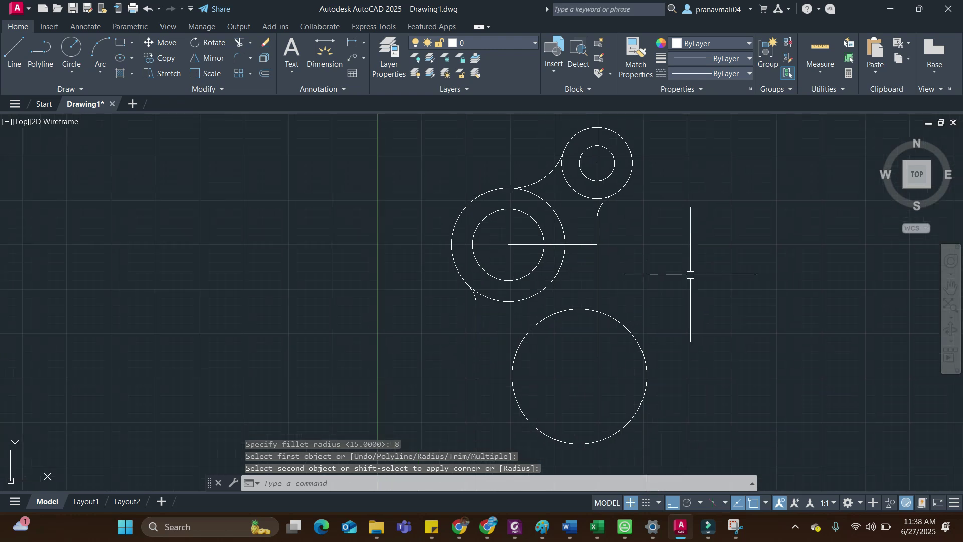
key("alt+Tab")
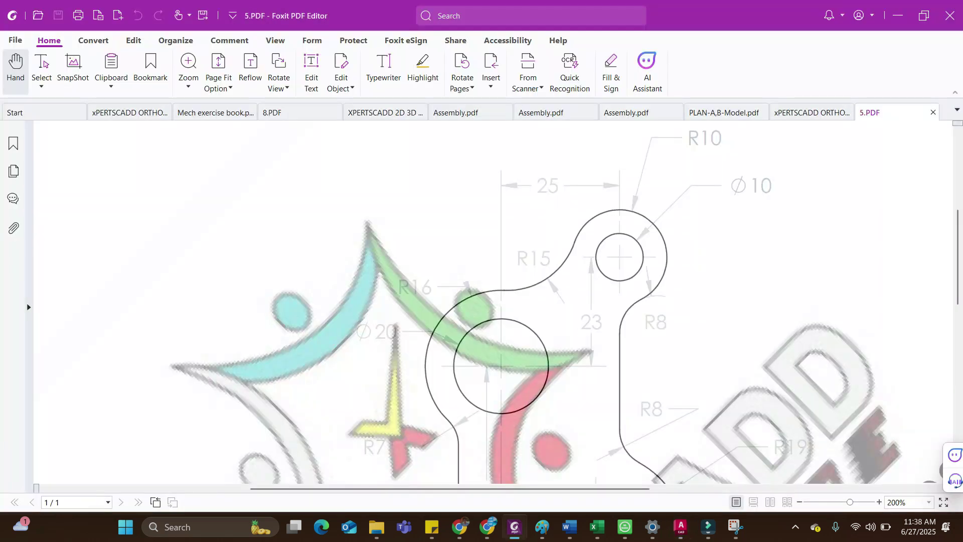
scroll(492, 301, "down", 3)
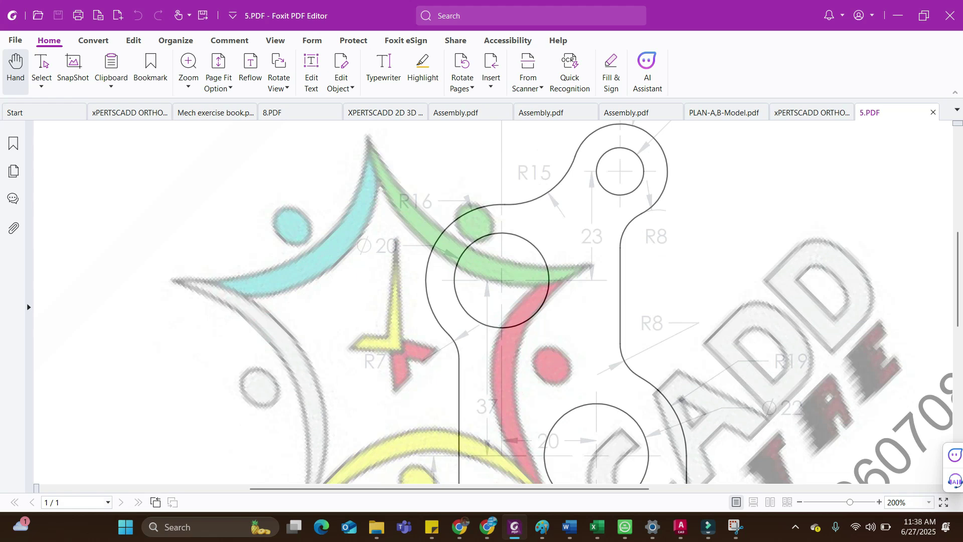
key("alt+Tab")
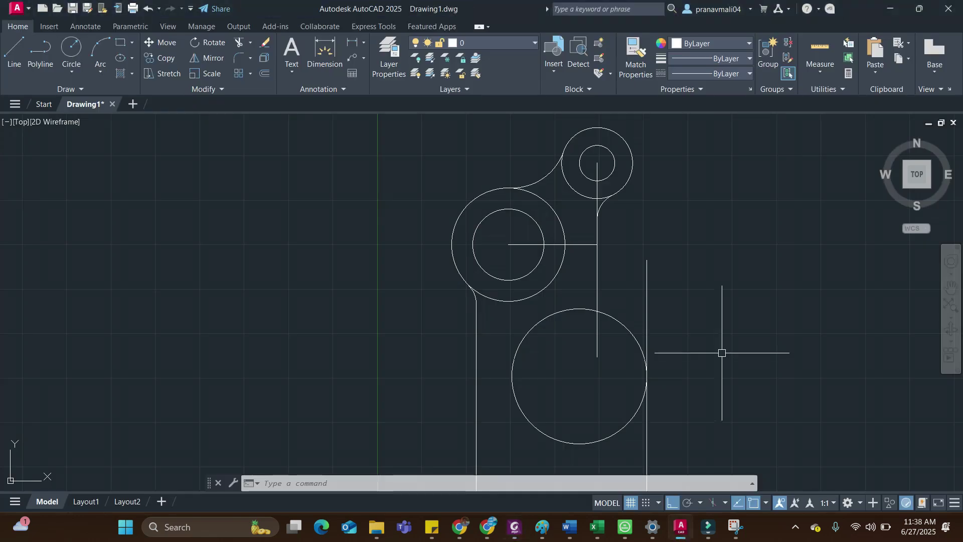
type("f")
key("Return")
type("r")
key("Return")
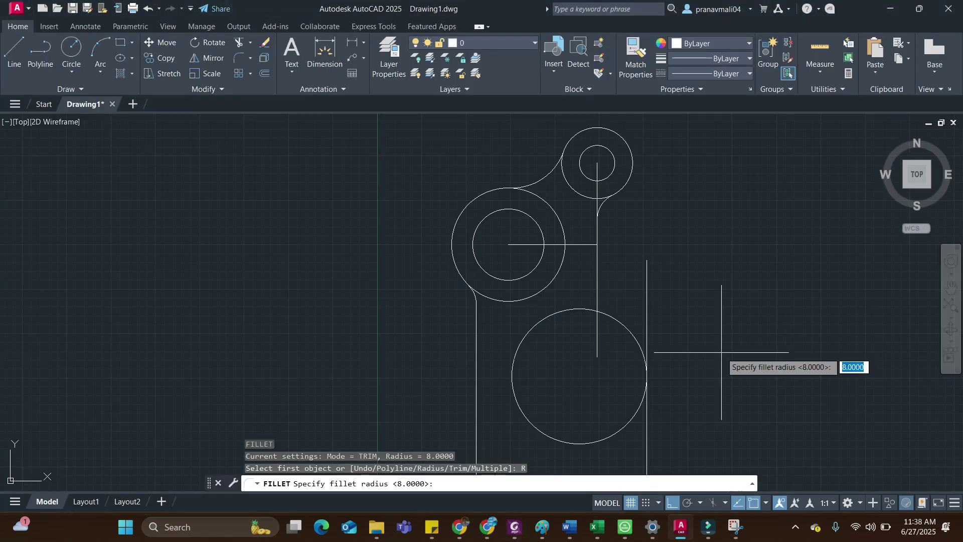
type("8")
key("Return")
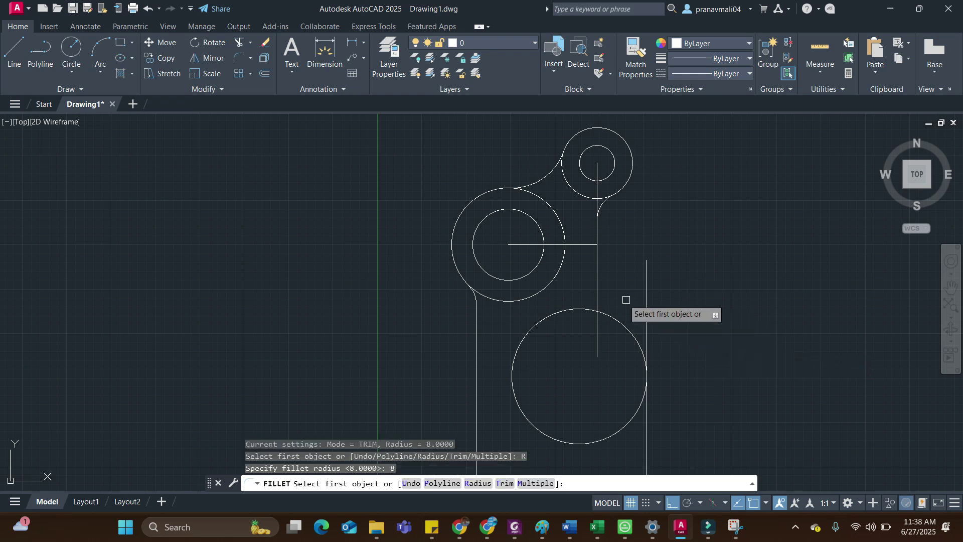
left_click(597, 286)
left_click(622, 319)
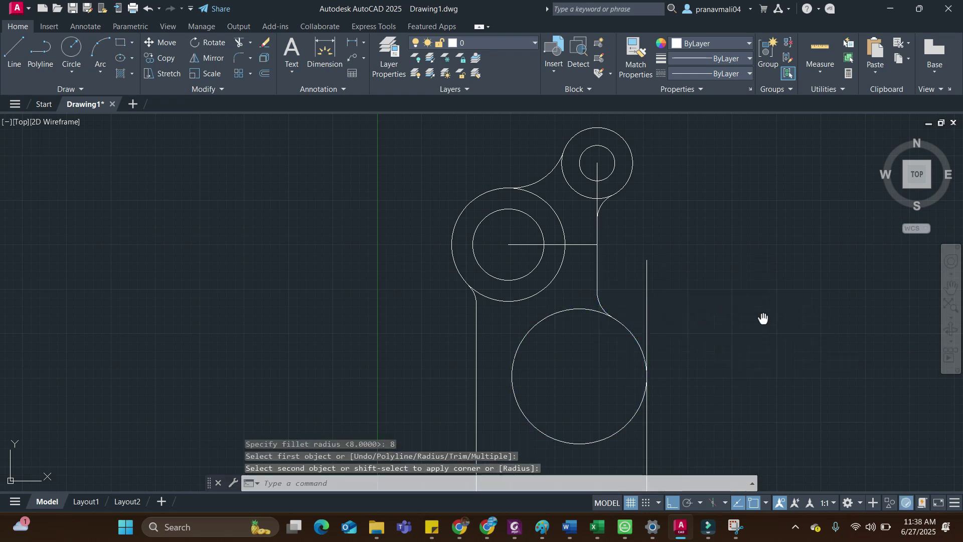
Trim the 16-unit-radius circle's lower-right arc with the adjoining horizontal line end, and the leftover line and arc between the top lobe and its right fillet.
middle_click_drag(764, 319, 744, 317)
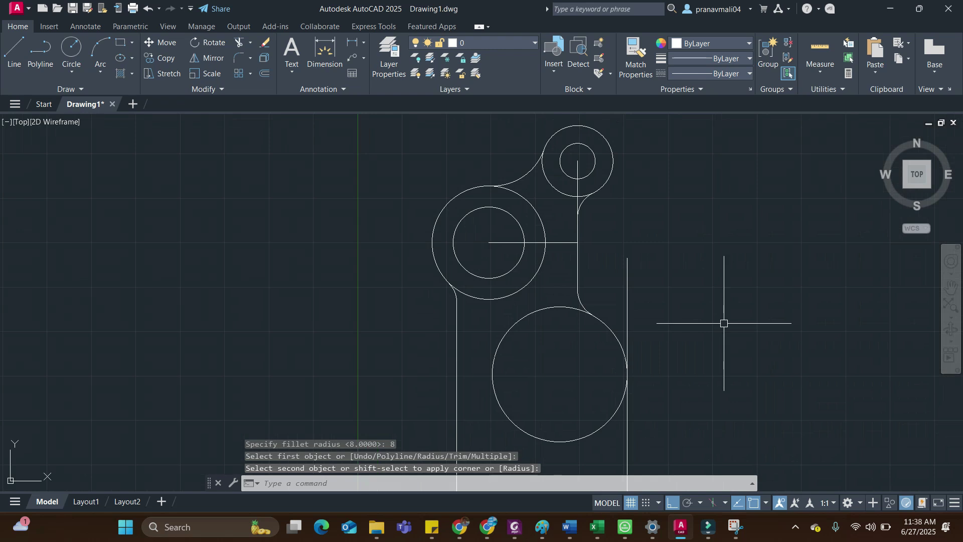
key("Return")
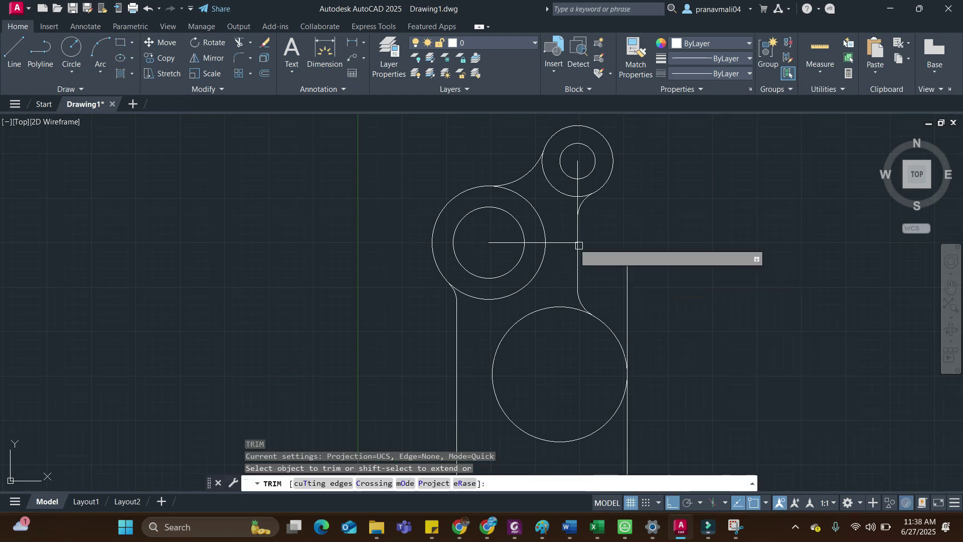
left_click(557, 230)
left_click(525, 270)
key("Return")
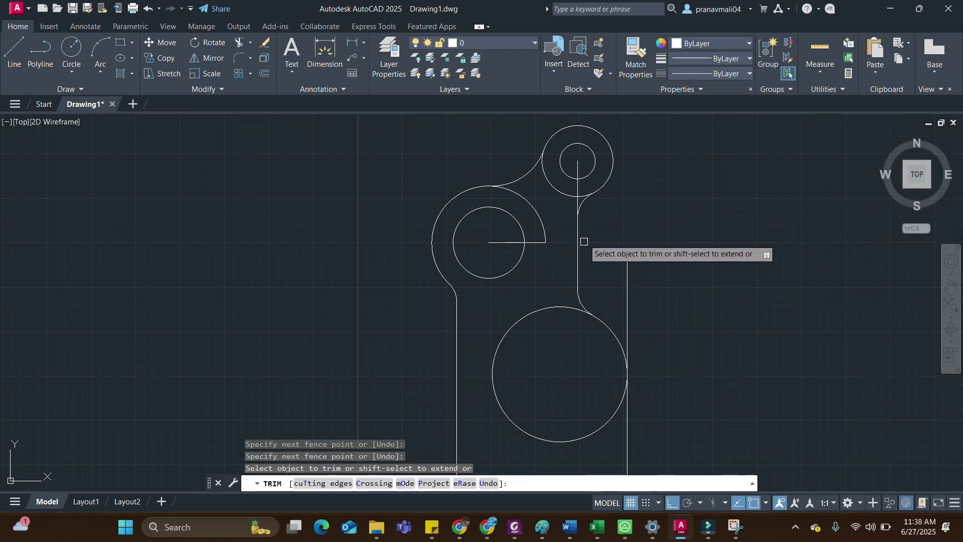
scroll(572, 201, "up", 5)
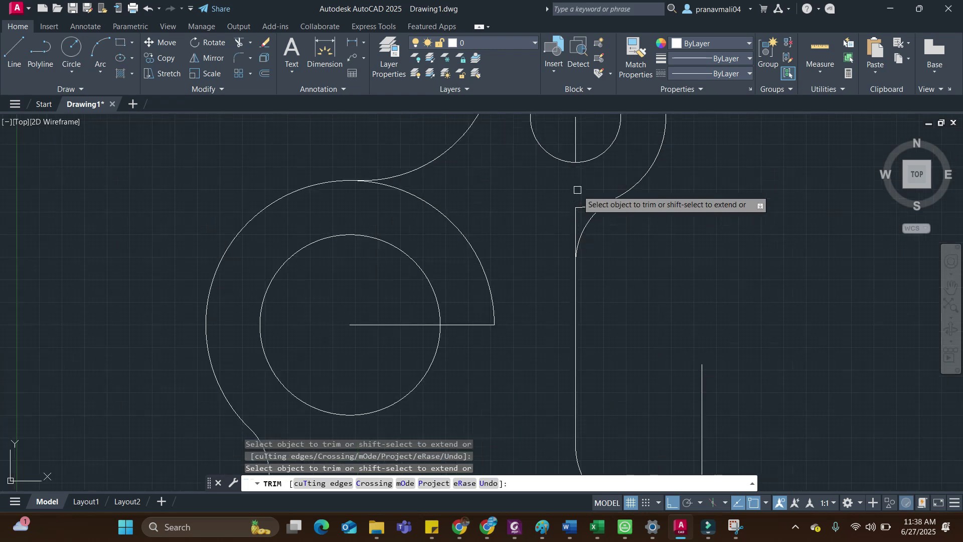
left_click(590, 194)
key("Return")
scroll(693, 281, "down", 4)
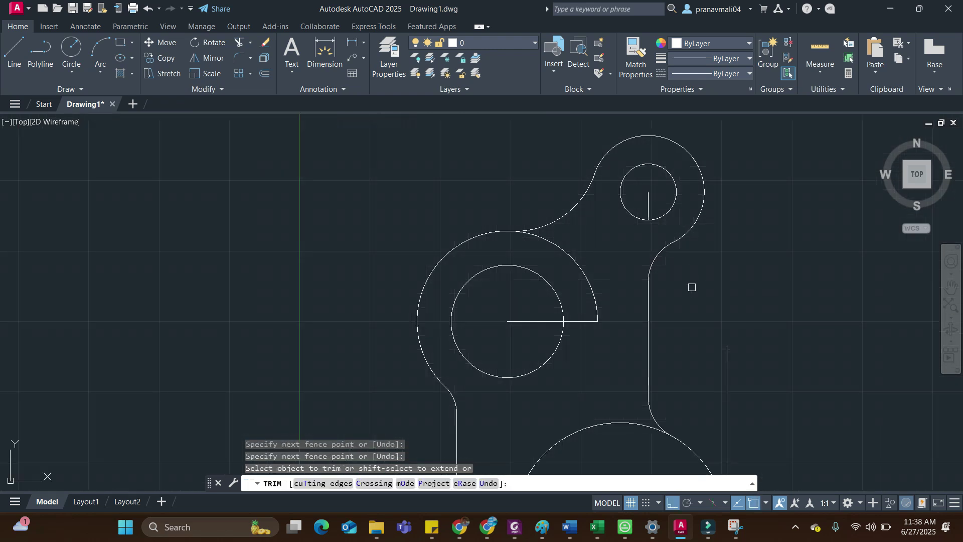
Trim the large lower circle's inner arc, the right edge's overhang above it and the 16-unit-radius circle's remaining inner arc.
left_click(582, 374)
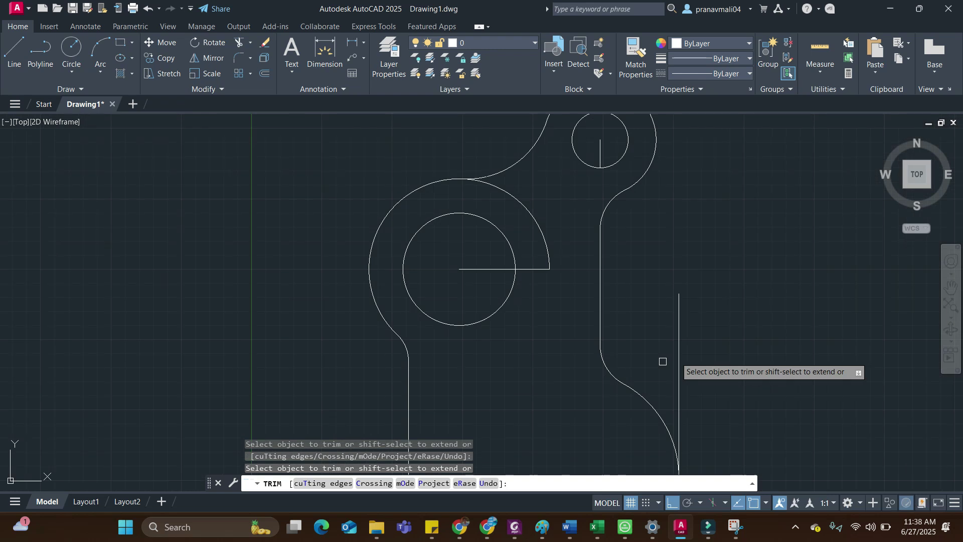
left_click(690, 330)
left_click(654, 335)
key("Return")
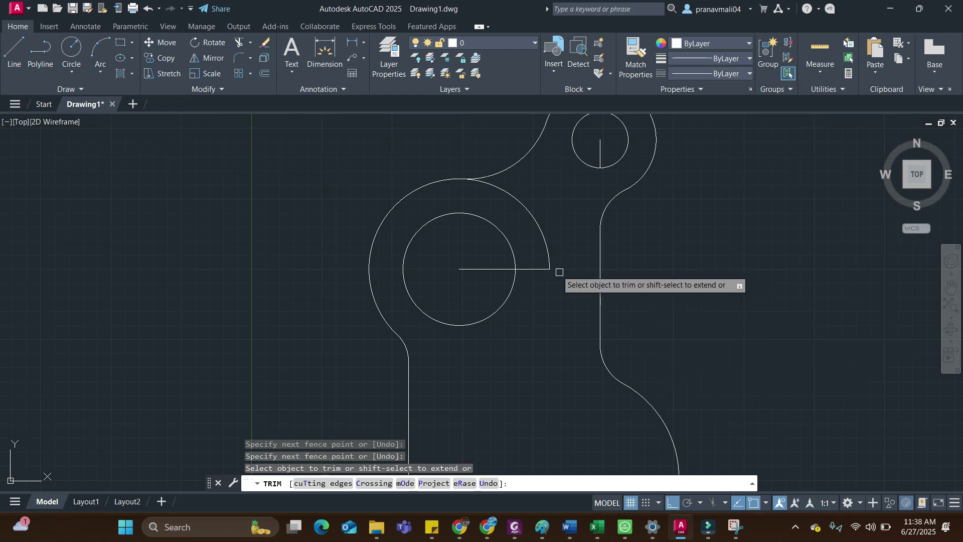
scroll(537, 256, "down", 4)
key("Escape")
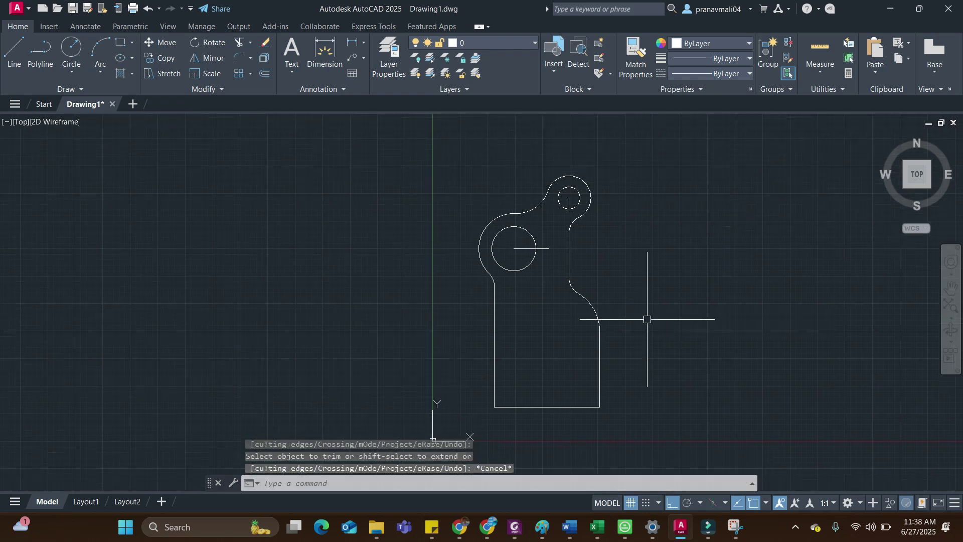
Check the lower hole in 5.PDF and draw a circle of radius 11 at the centre of the large lower arc in AutoCAD.
key("alt+Tab")
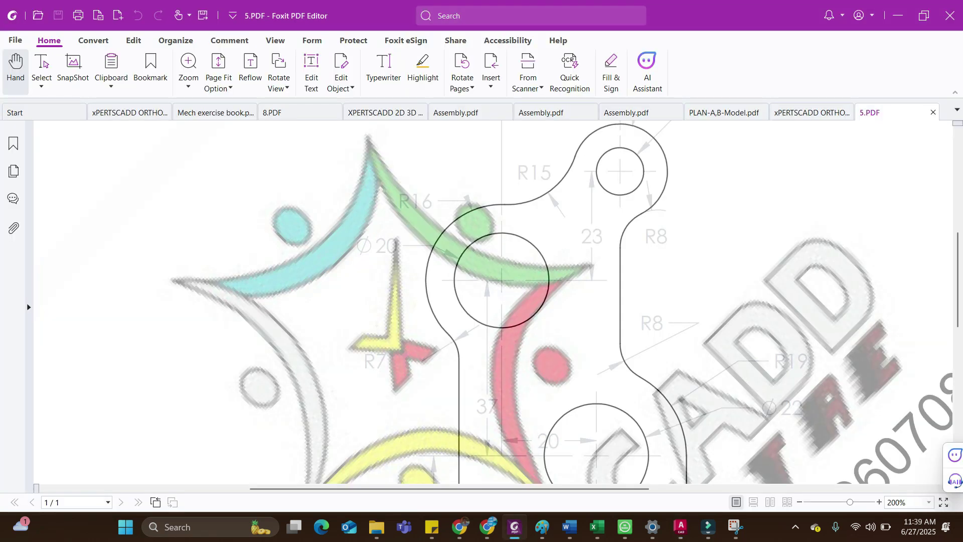
scroll(493, 302, "down", 5)
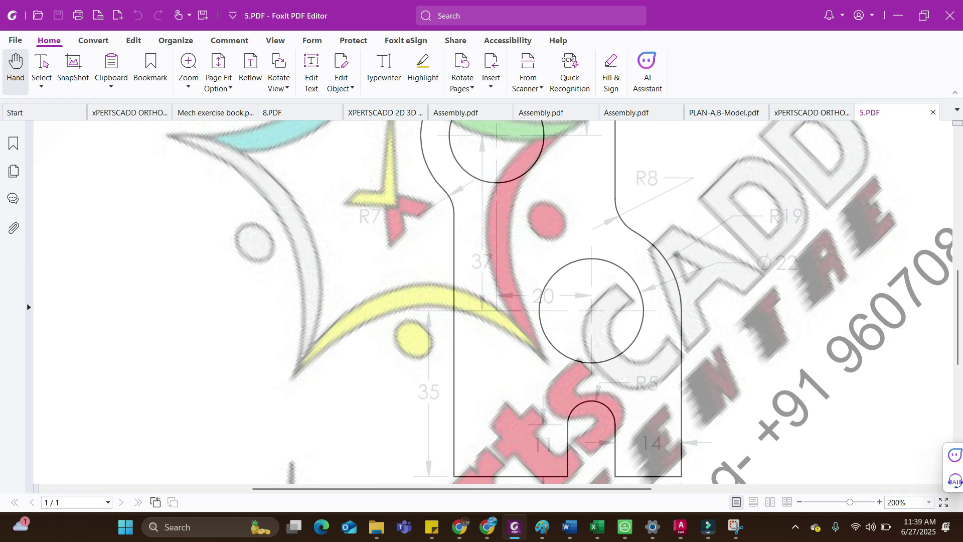
key("alt+Tab")
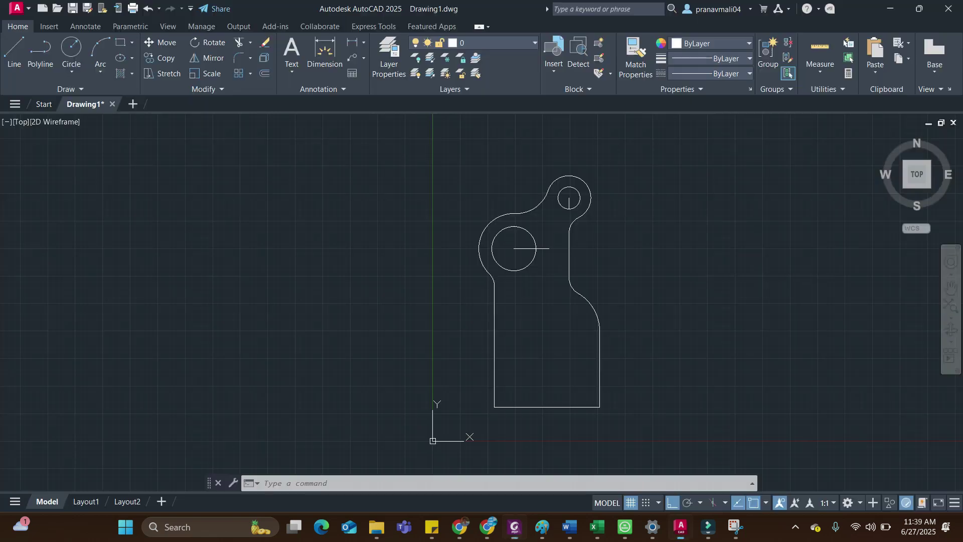
type("c")
key("Return")
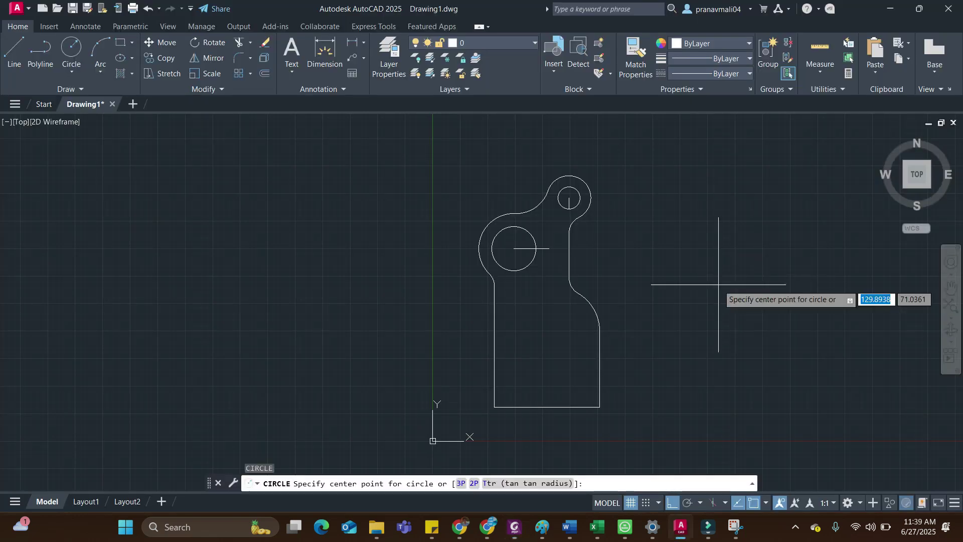
scroll(590, 302, "up", 2)
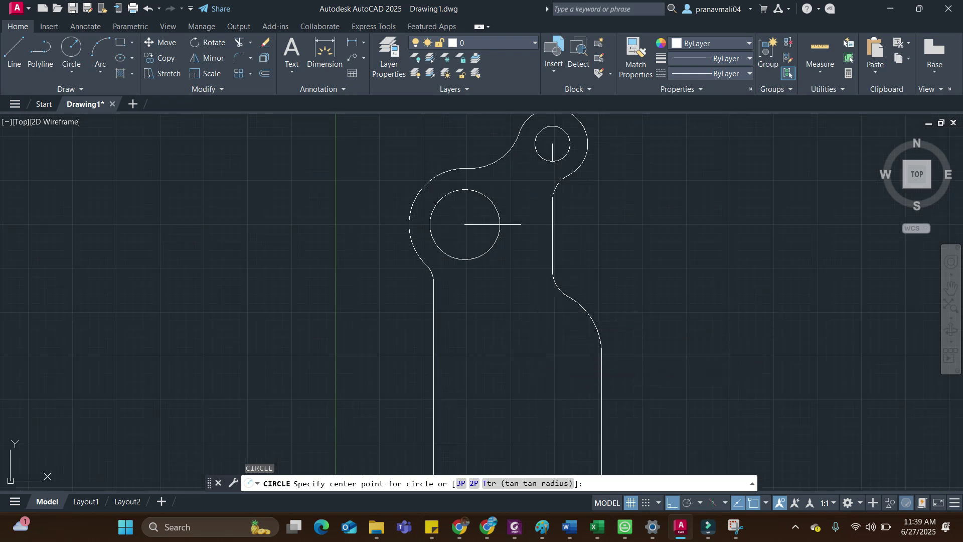
left_click(534, 355)
key("Return")
scroll(808, 284, "down", 4)
Check the base slot in 5.PDF and draw lines in AutoCAD from the lower-right corner 14 units left, 11 up and 5 left.
key("alt+Tab")
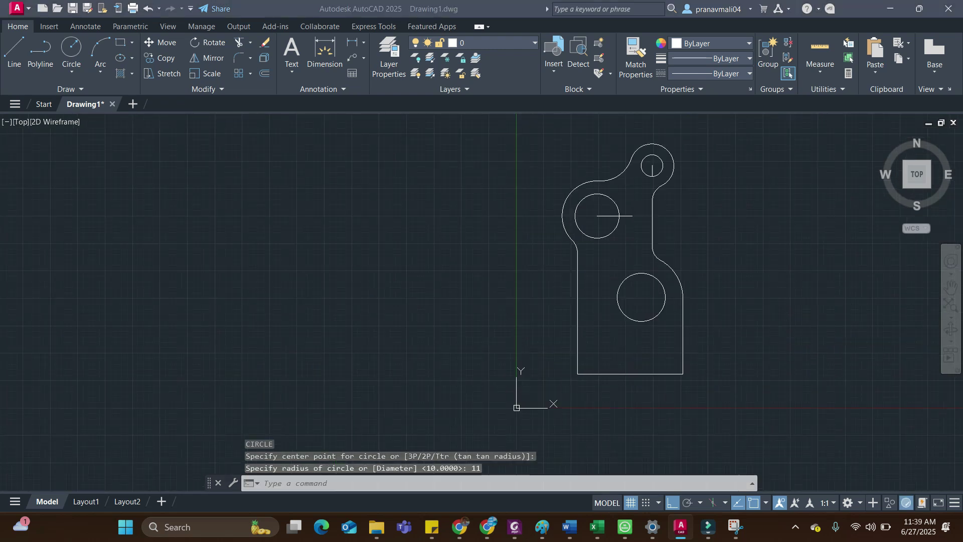
scroll(559, 303, "down", 2)
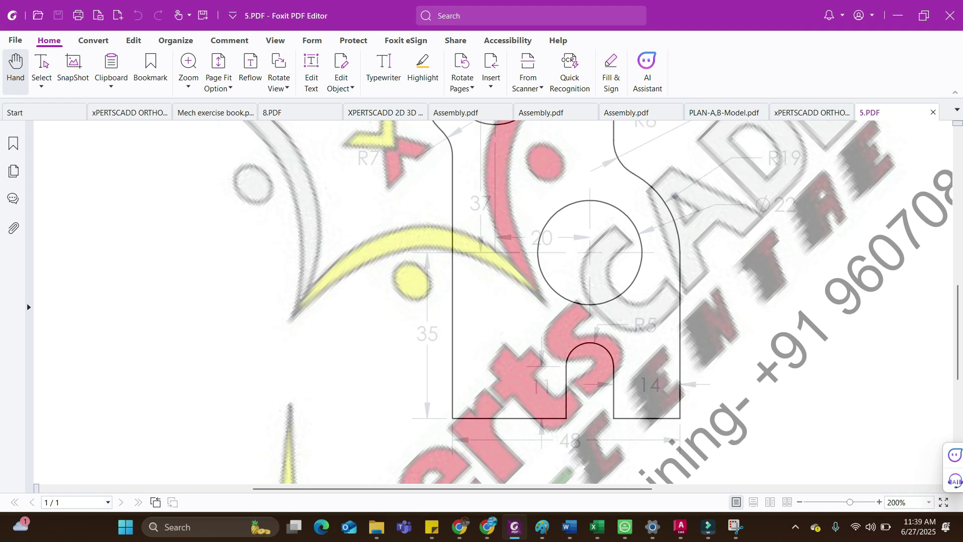
key("alt+Tab")
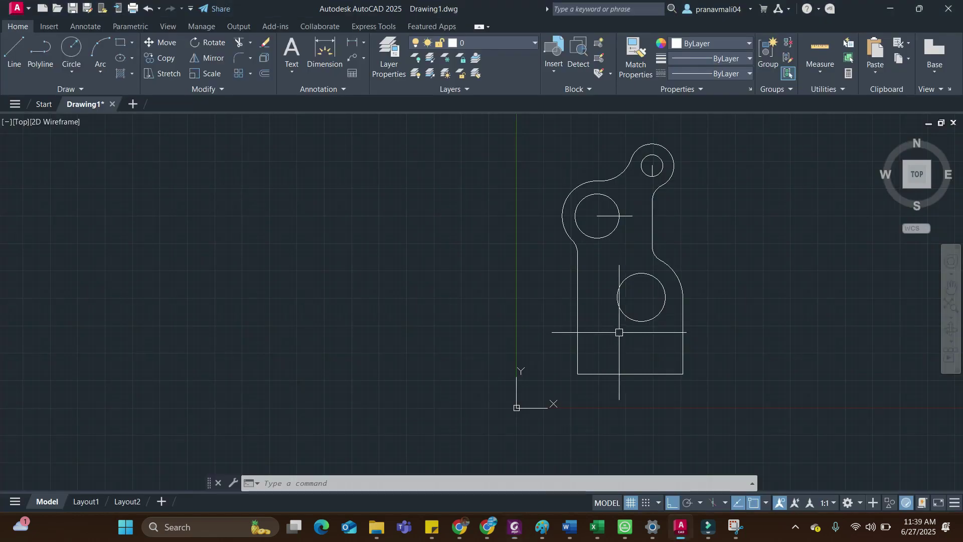
type("l")
key("Return")
scroll(667, 381, "up", 4)
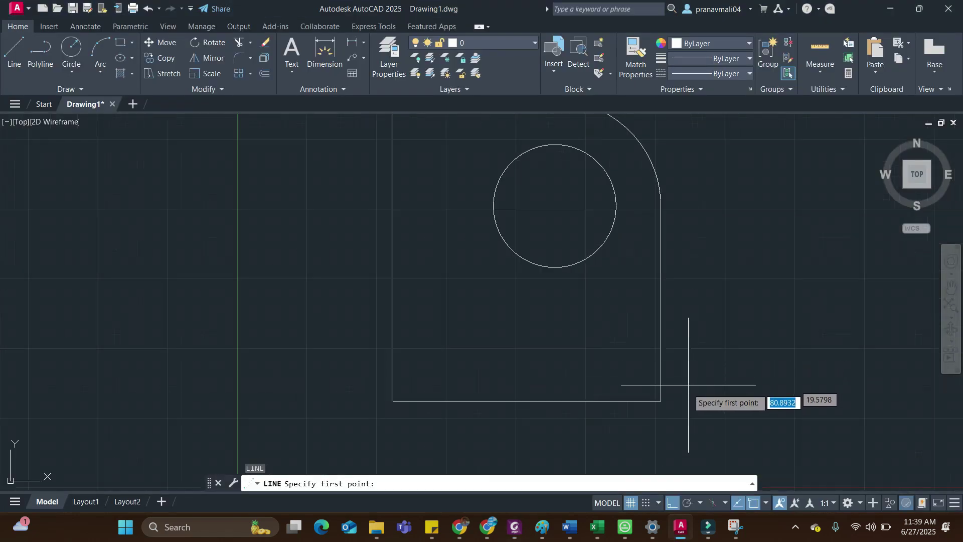
left_click(661, 401)
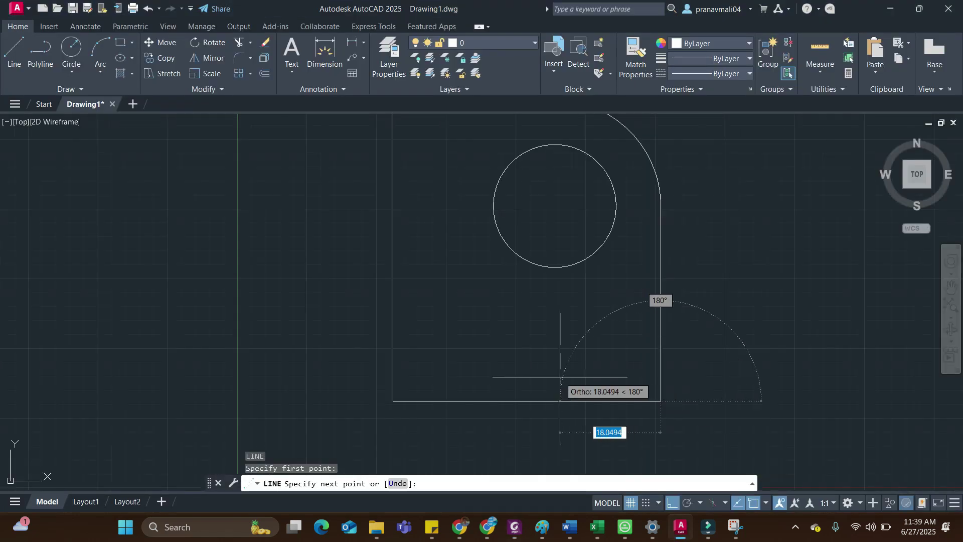
type("14")
key("Return")
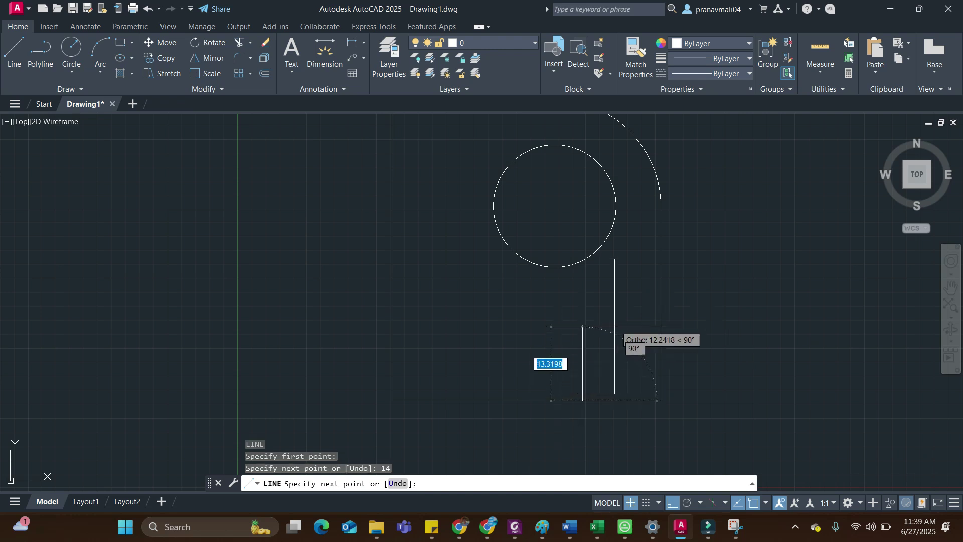
type("11")
key("Return")
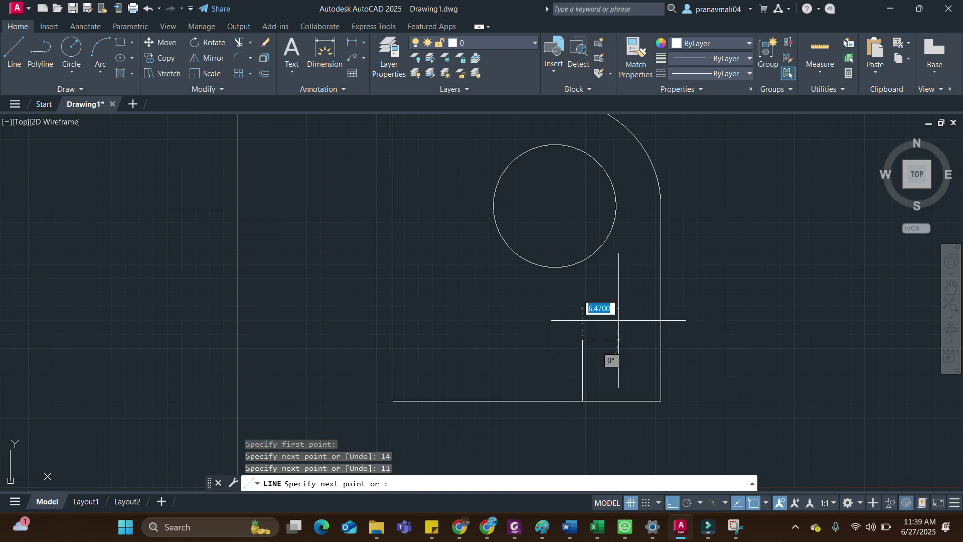
type("5")
key("Return")
key("Escape")
Draw a circle centred on the free end of the 5-unit line, reaching to the top of the 11-unit line.
scroll(570, 373, "up", 2)
type("c")
key("Return")
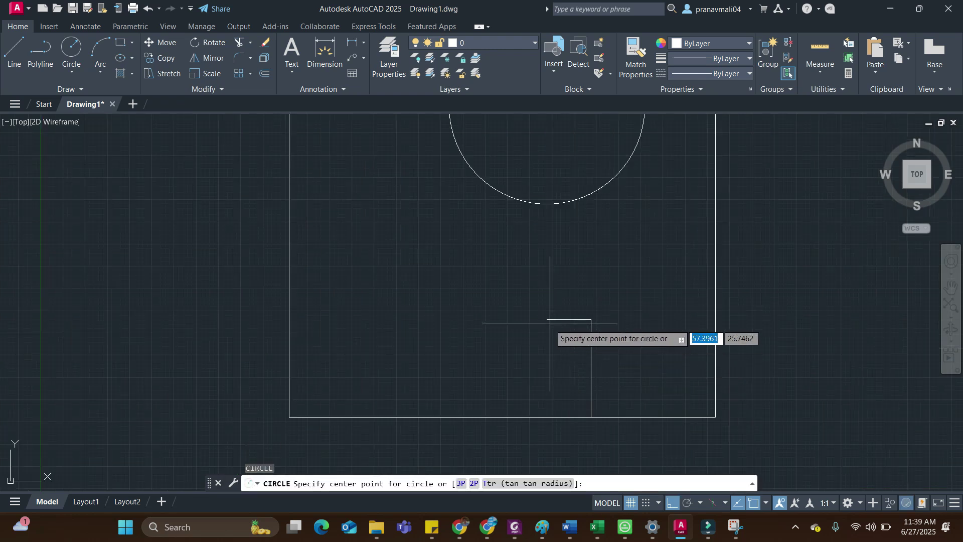
left_click(547, 320)
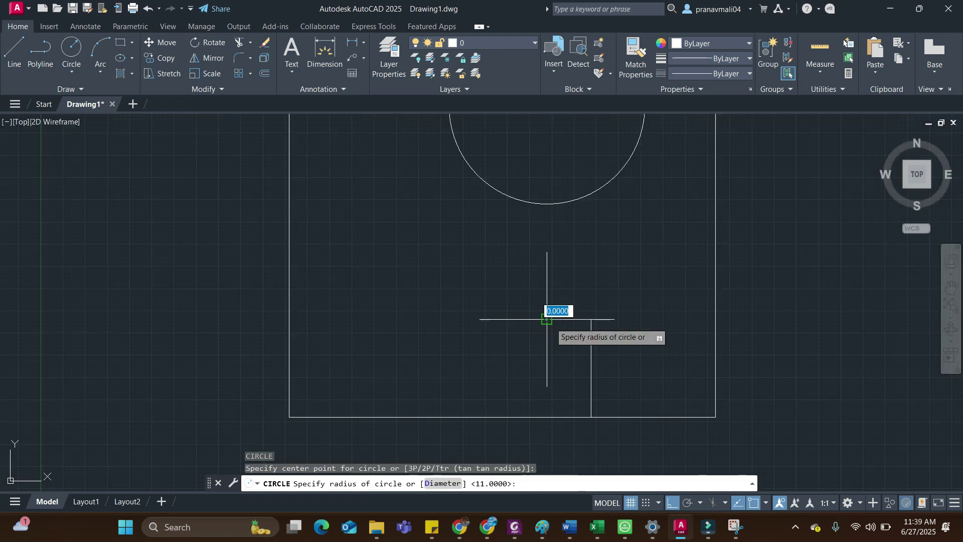
left_click(591, 319)
Draw a vertical line from the slot circle's left quadrant down to the base line.
middle_click_drag(651, 319, 667, 315)
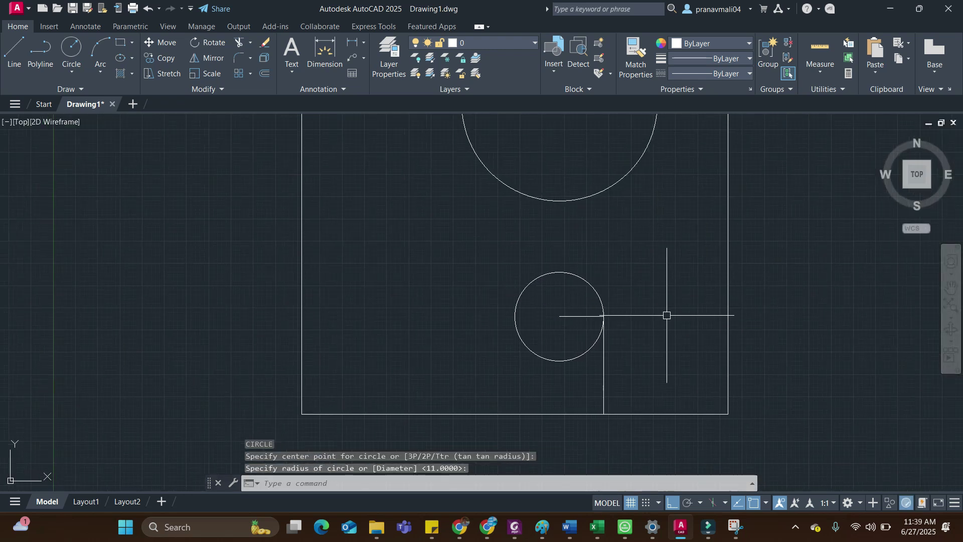
key("Return")
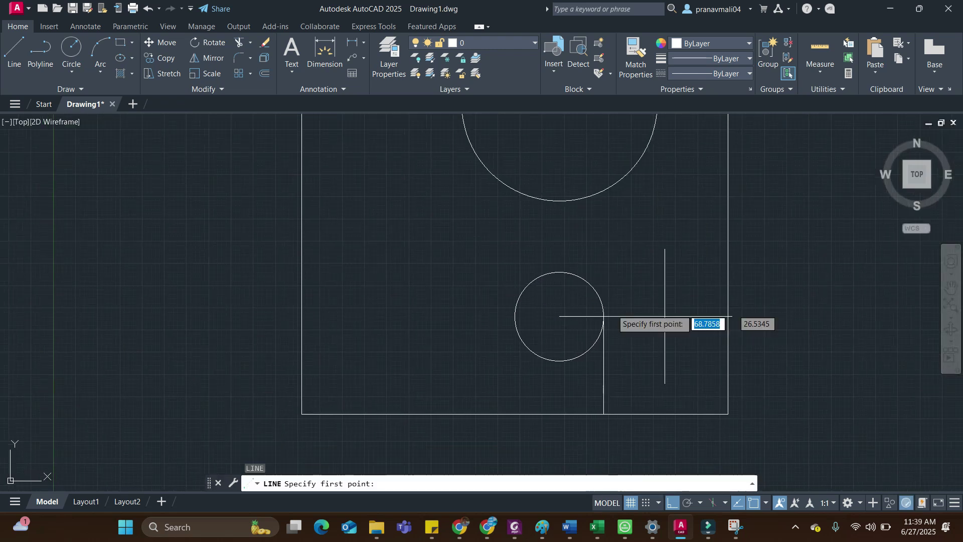
left_click(514, 317)
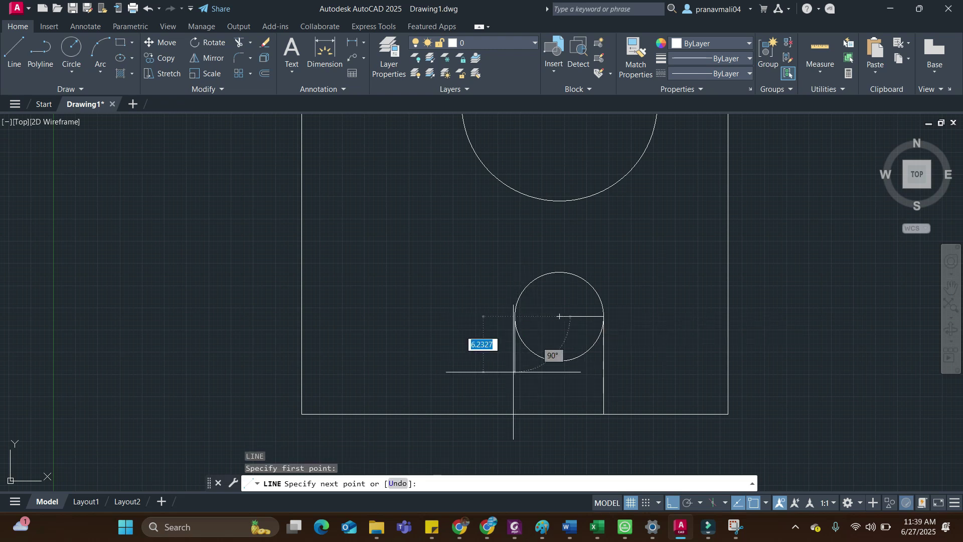
left_click(515, 414)
key("Escape")
key("Escape")
Trim the slot circle's lower half, the 5-unit line inside it and the base line segment across the slot opening.
type("T")
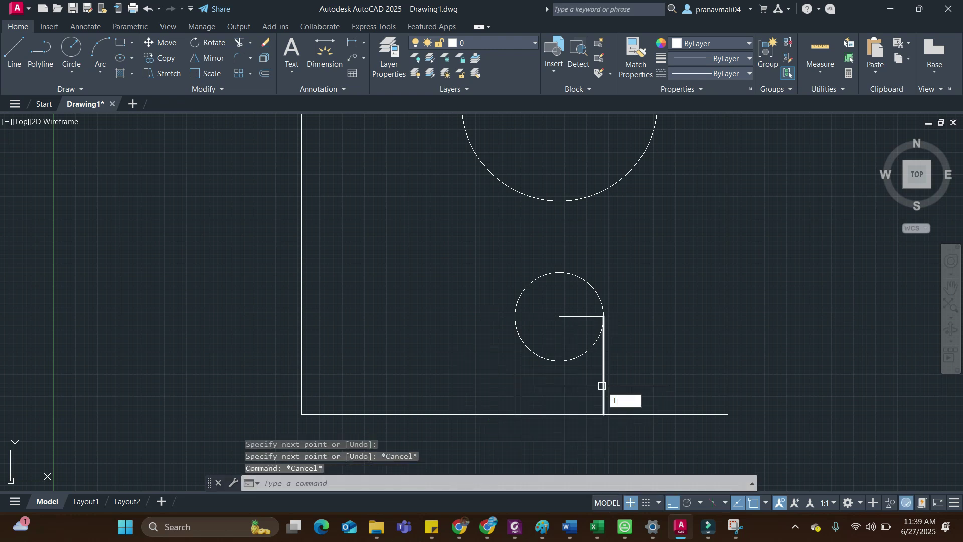
type("r")
key("Return")
left_click(579, 310)
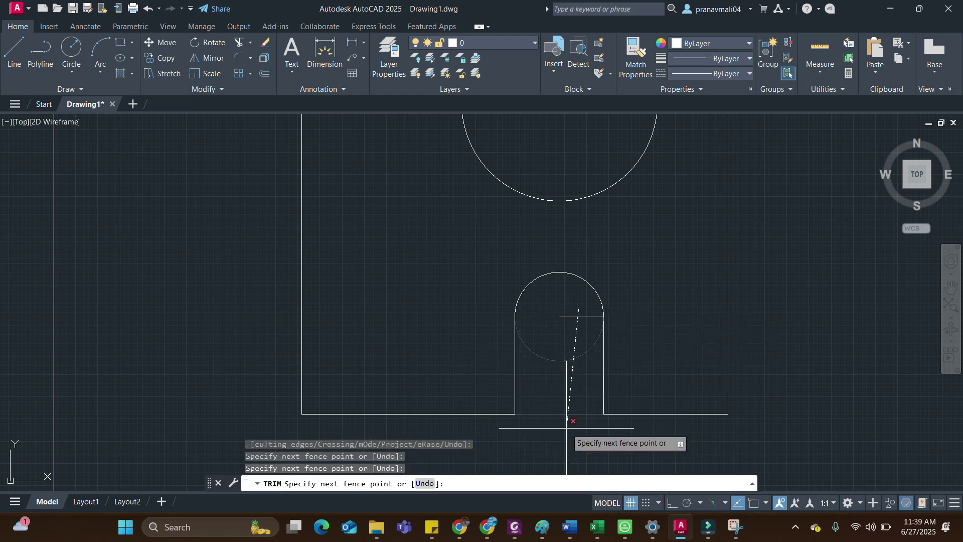
left_click(567, 427)
key("Return")
scroll(690, 331, "down", 4)
scroll(736, 299, "down", 4)
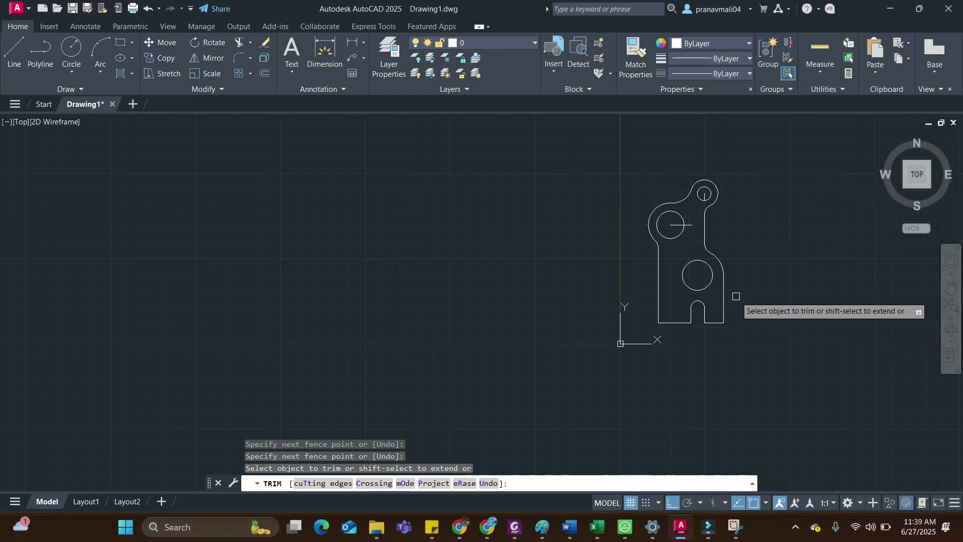
key("Escape")
key("Escape")
Delete the leftover horizontal line in the left hole and the short vertical line in the top hole.
scroll(679, 230, "up", 4)
left_click(678, 229)
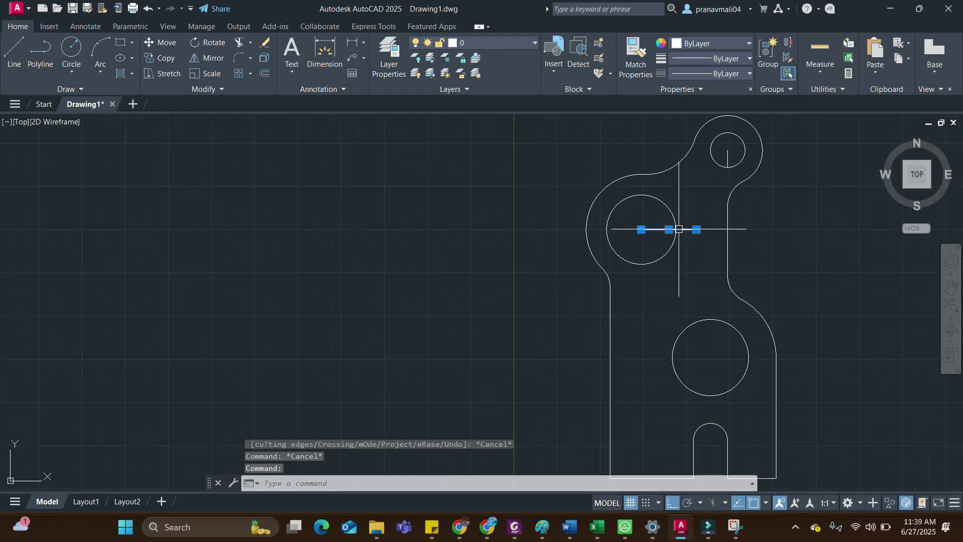
left_click(684, 210)
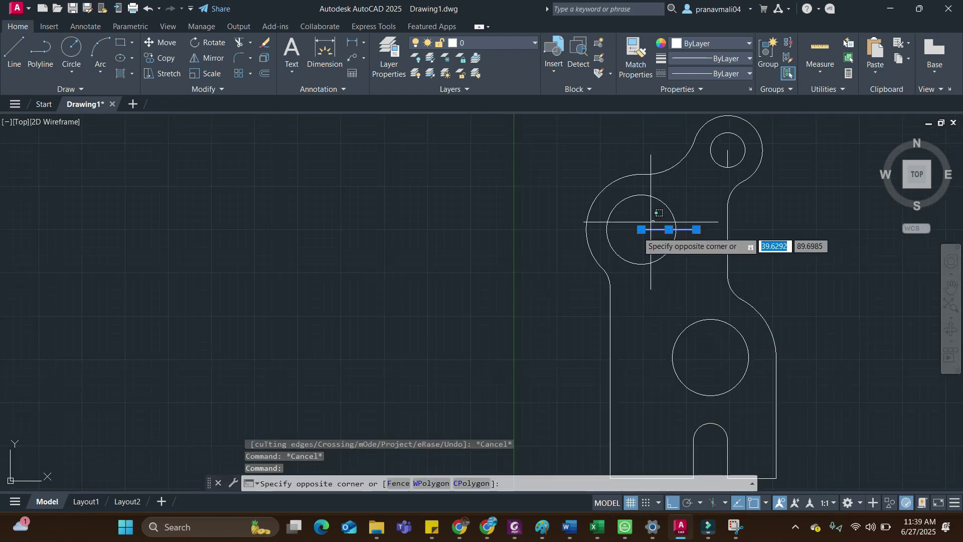
left_click(727, 159)
key("Delete")
scroll(692, 281, "down", 3)
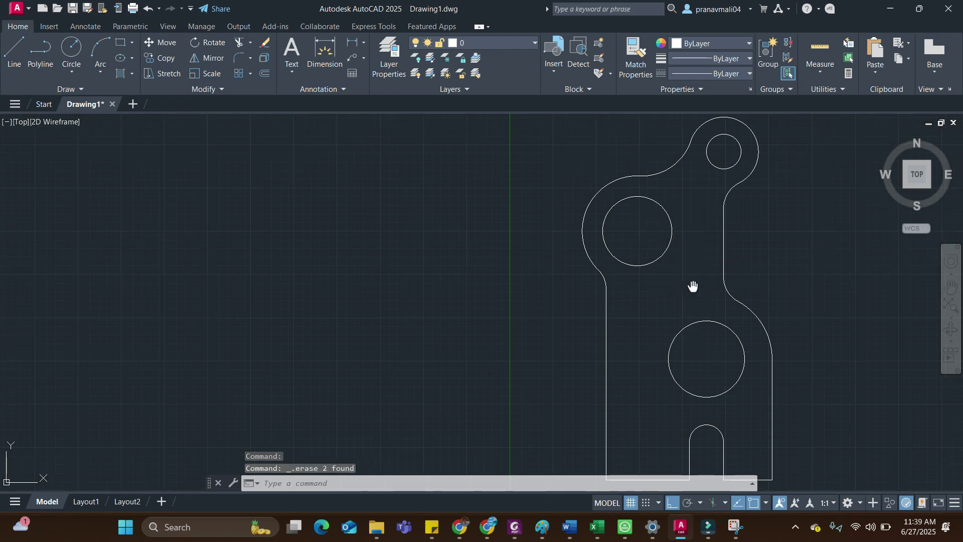
scroll(700, 323, "up", 2)
scroll(692, 326, "down", 2)
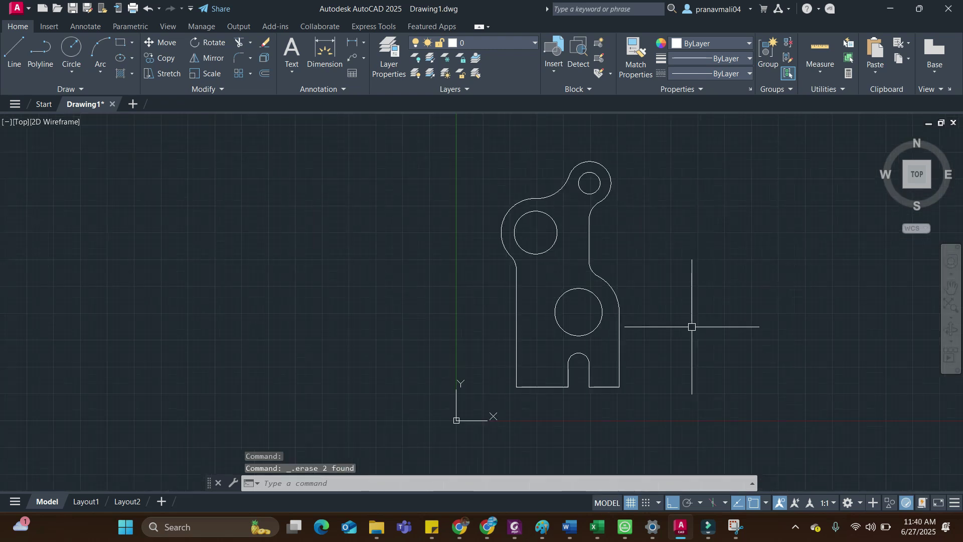
middle_click_drag(669, 303, 666, 316)
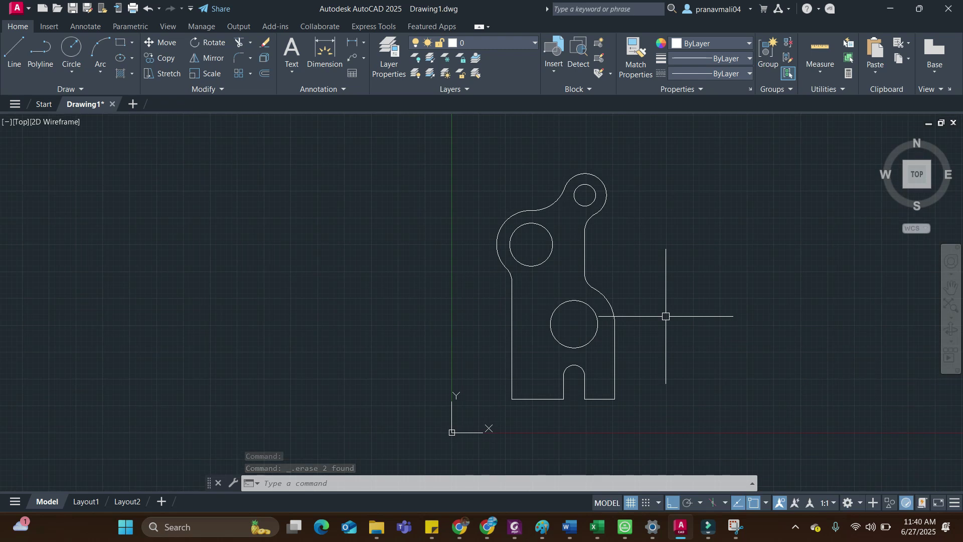
Draw a separate vertical line 50 units long in the empty area left of the profile.
type("l")
key("Return")
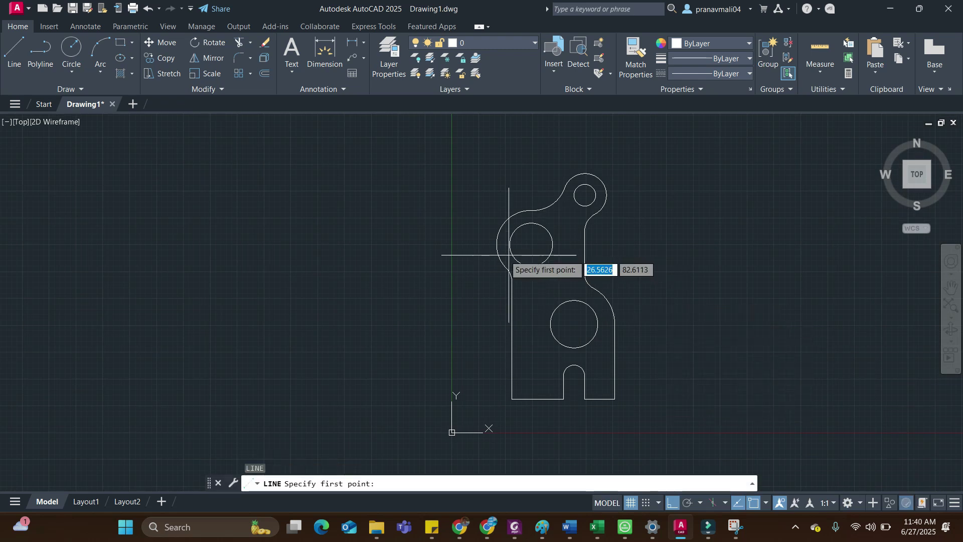
left_click(307, 328)
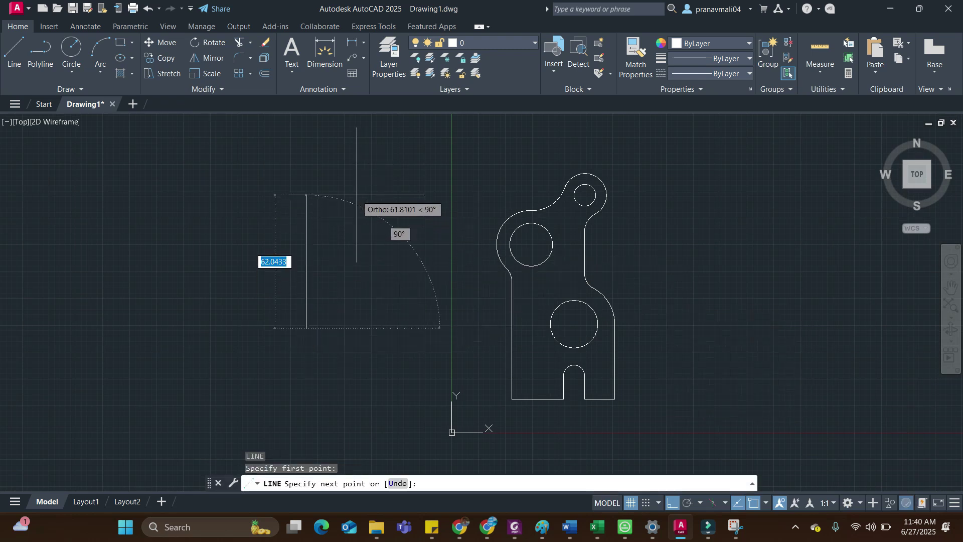
type("50")
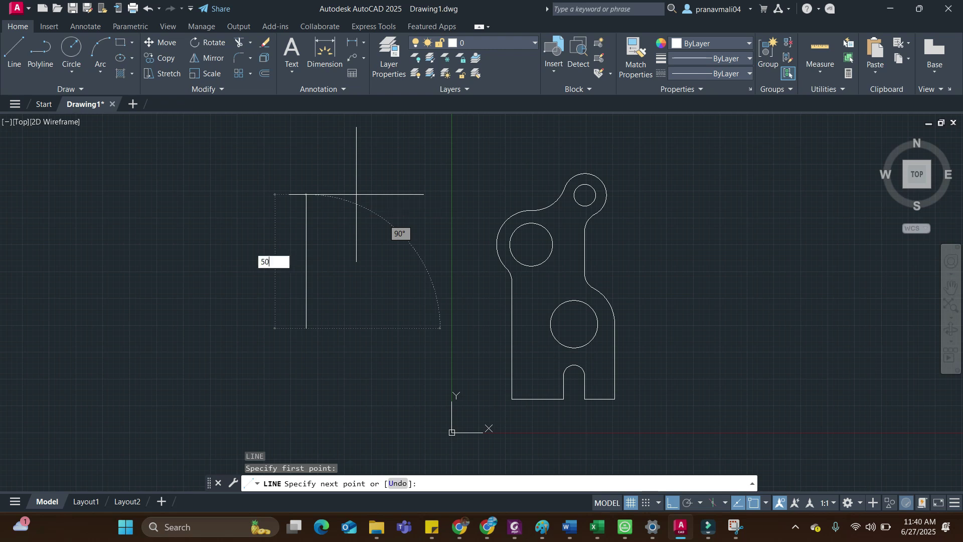
key("Return")
key("Escape")
middle_click_drag(375, 205, 386, 207)
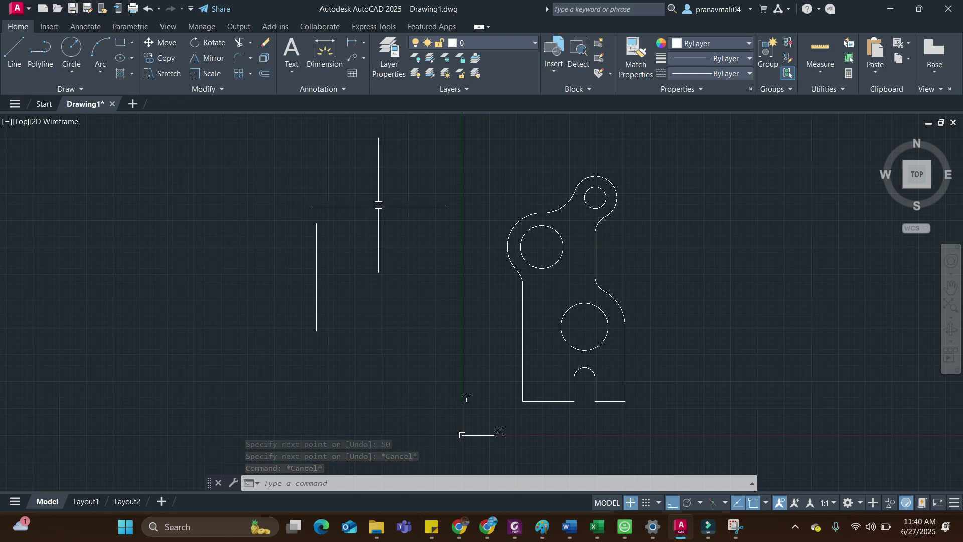
middle_click_drag(333, 194, 354, 191)
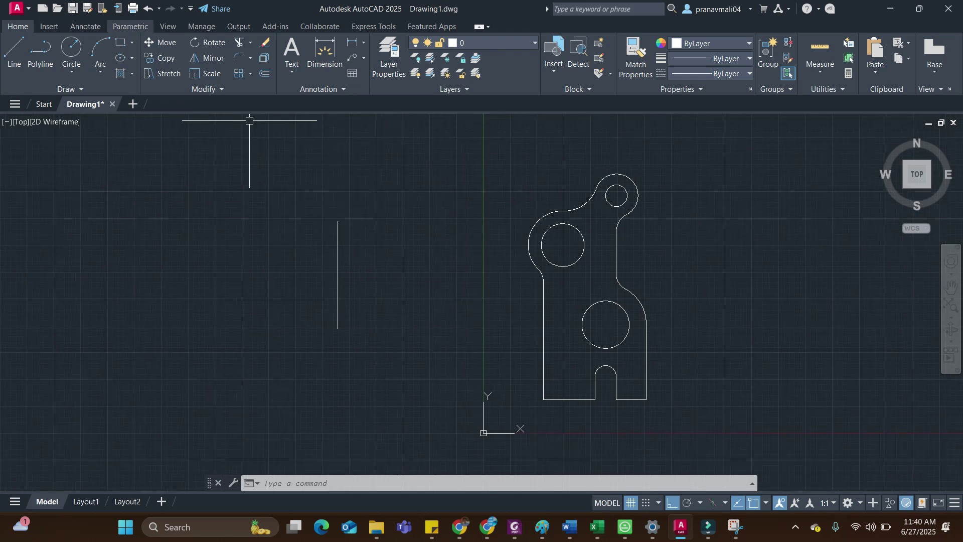
Apply an aligned dimensional constraint between the separate vertical line's endpoints and set it to 80.
left_click(131, 26)
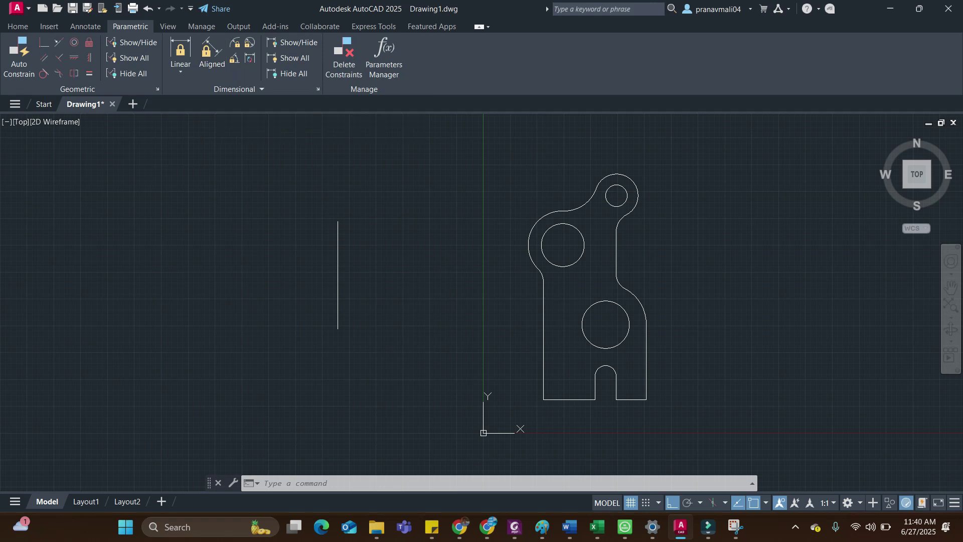
left_click(211, 56)
left_click(338, 221)
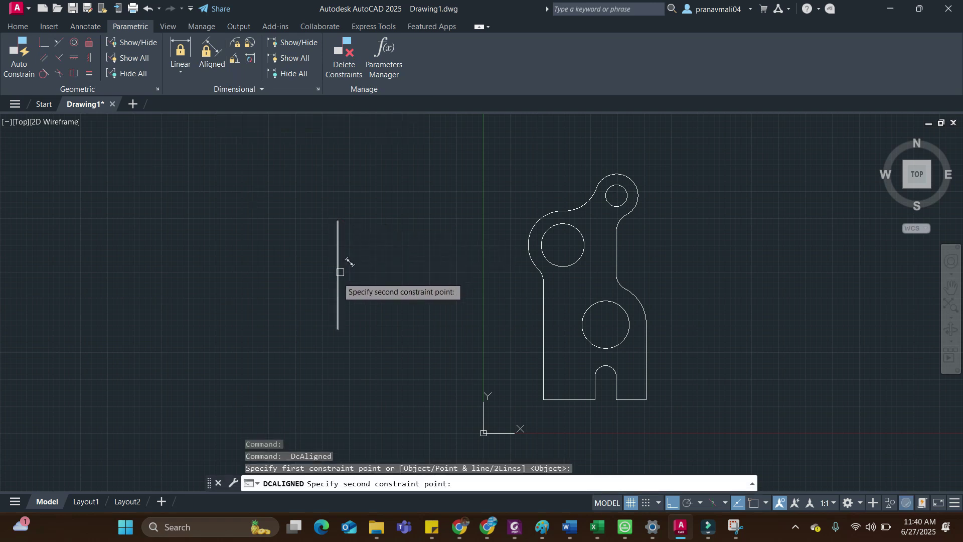
left_click(338, 329)
left_click(283, 291)
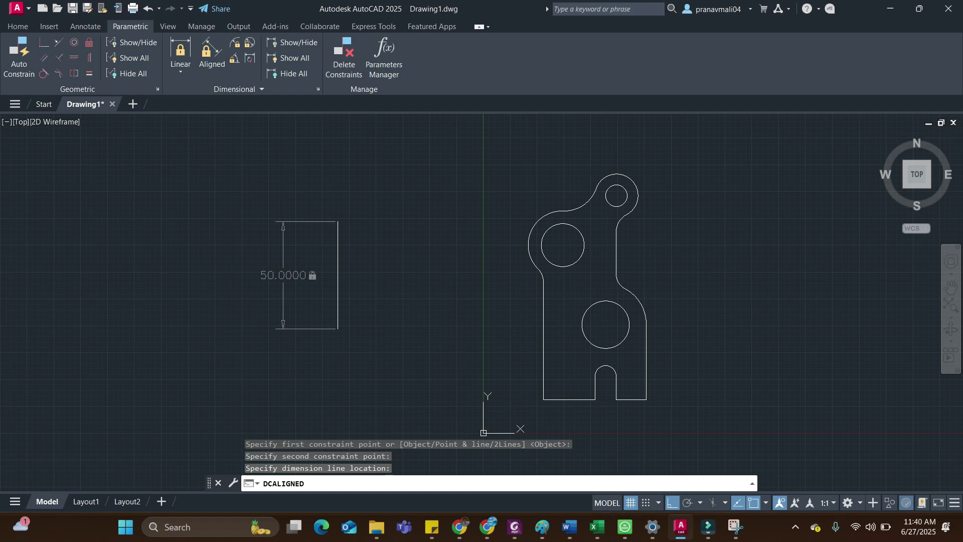
type("80")
key("Escape")
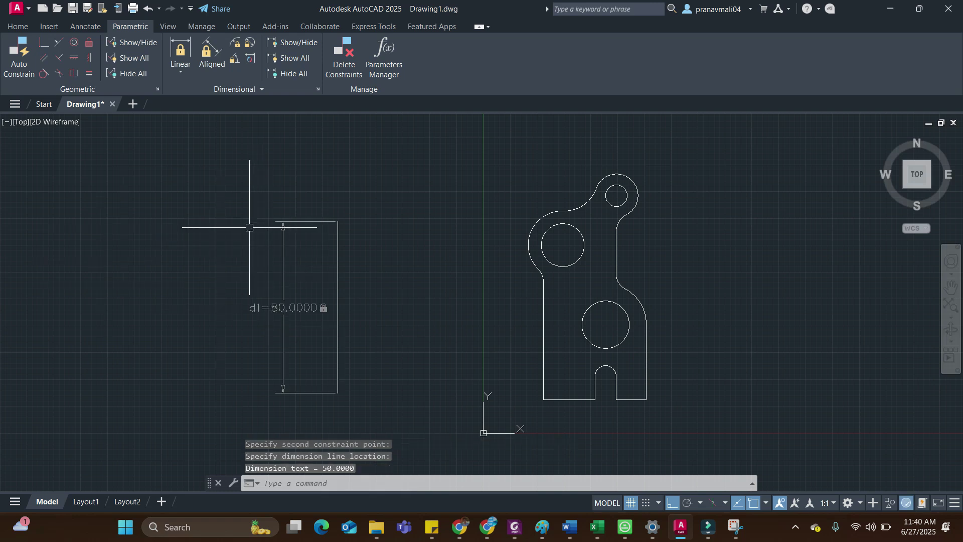
Delete the aligned dimensional constraint from the separate vertical line.
left_click(18, 26)
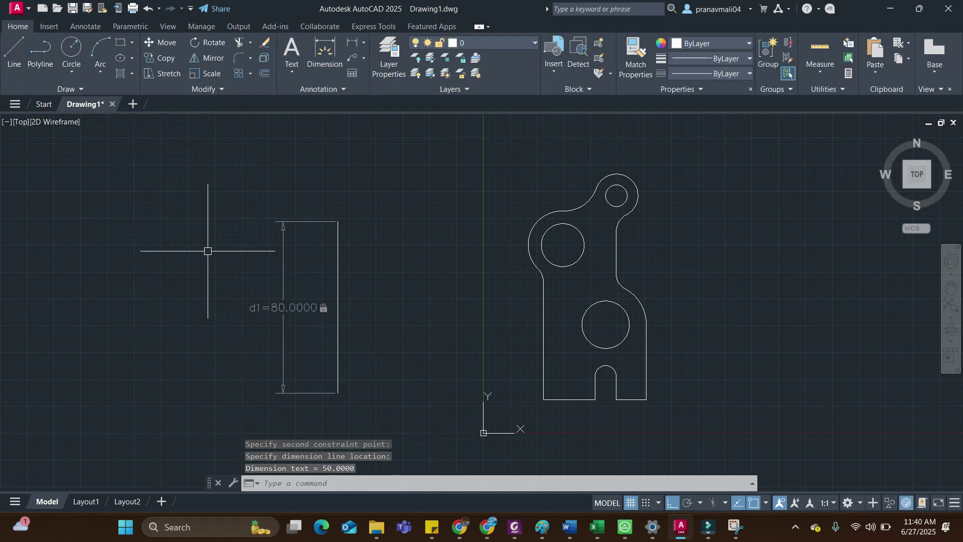
left_click(280, 258)
left_click(223, 337)
key("Delete")
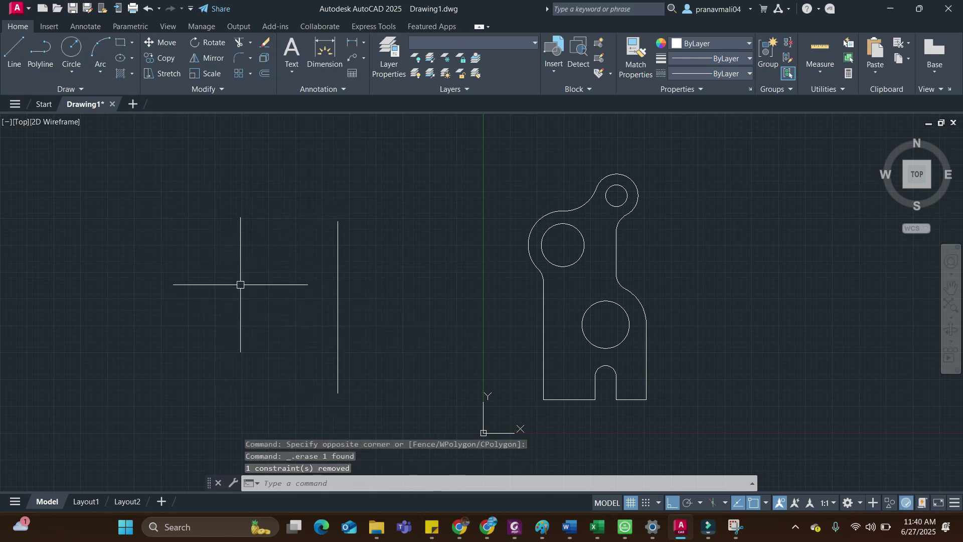
Add an ordinary linear dimension between the separate line's endpoints, placed on its left side.
left_click(353, 42)
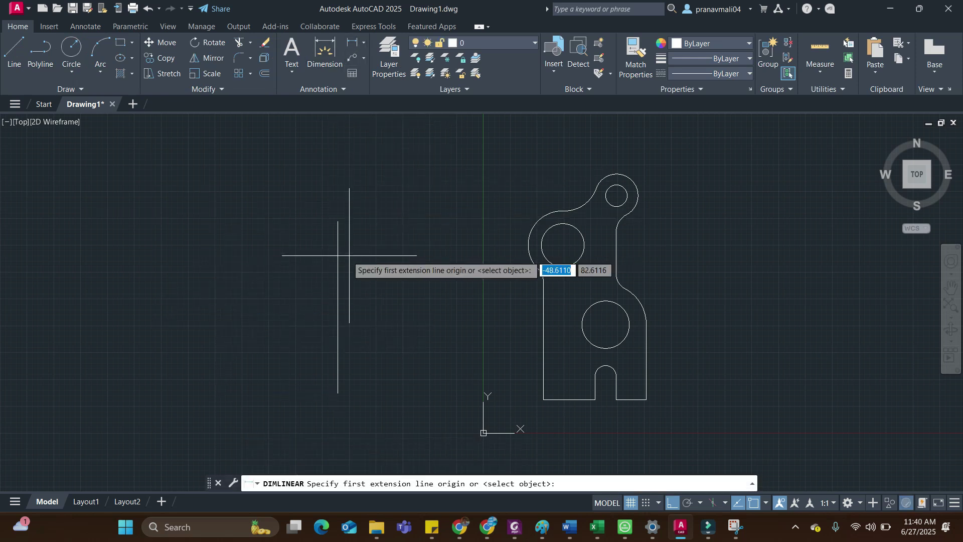
left_click(339, 221)
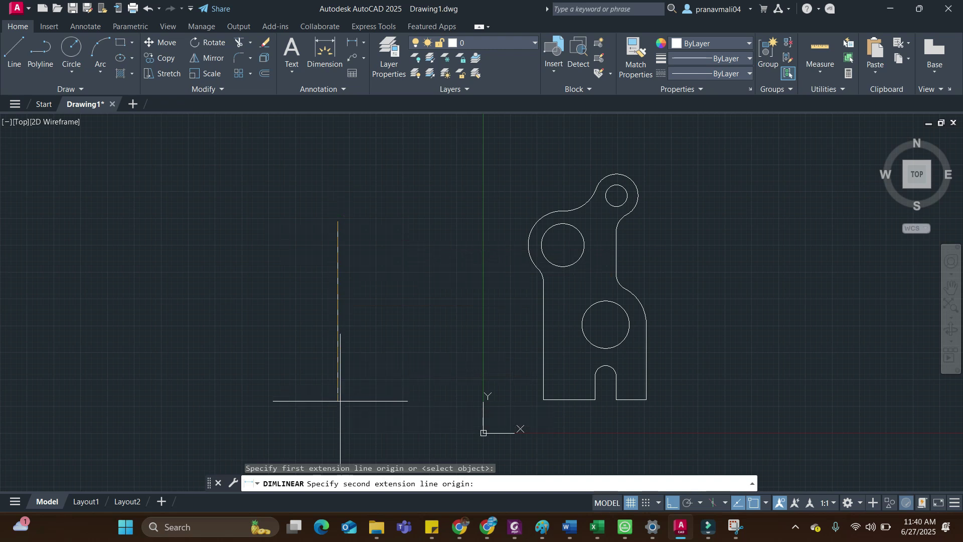
left_click(338, 394)
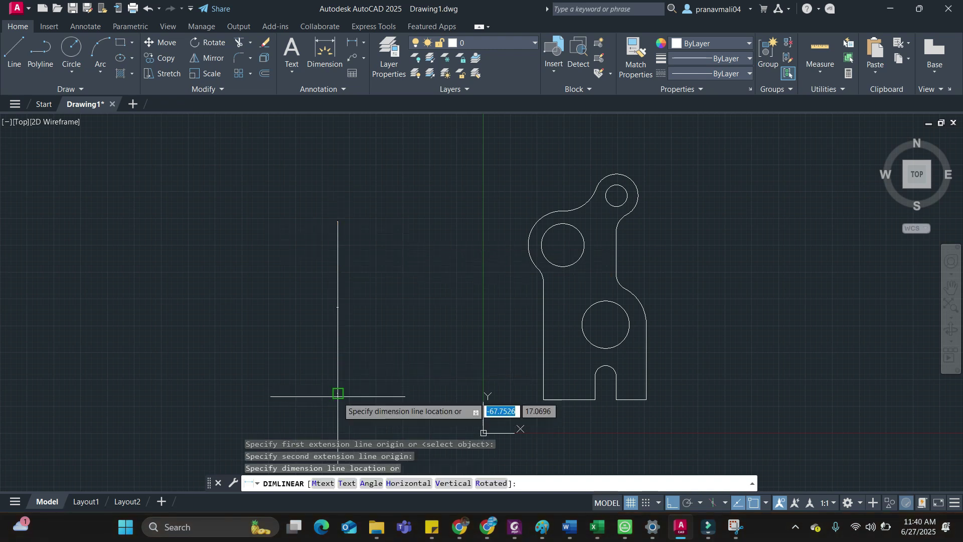
left_click(286, 340)
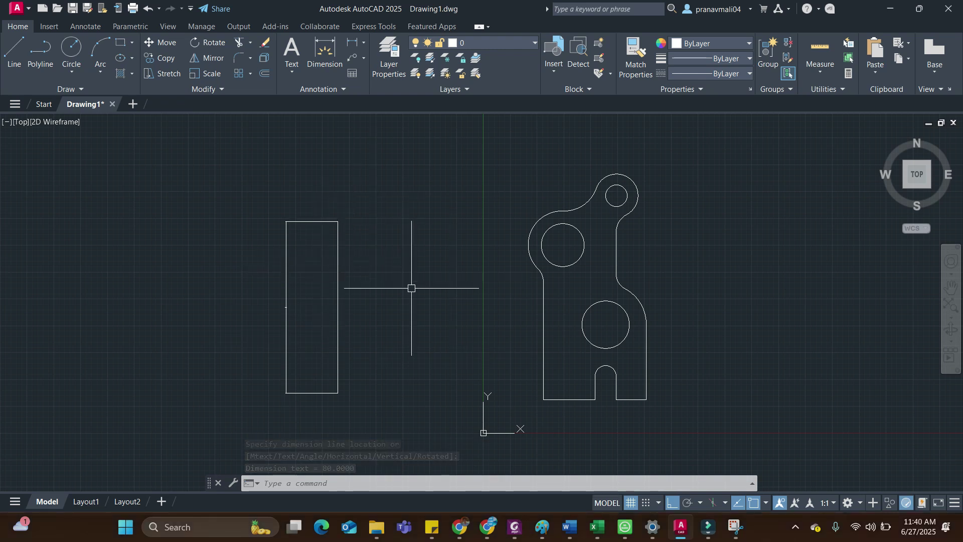
Override the text of the separate line's linear dimension with 6000.
scroll(308, 301, "up", 6)
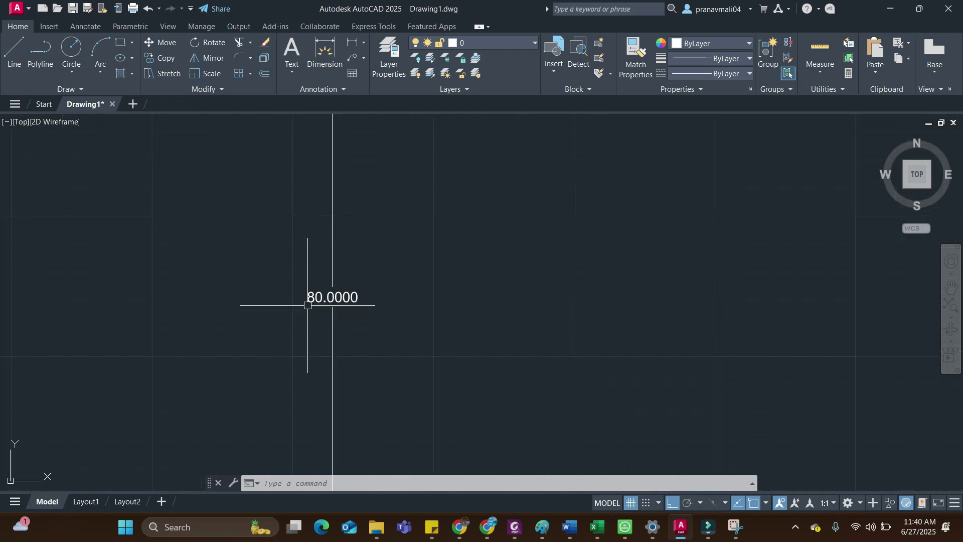
left_click(355, 296)
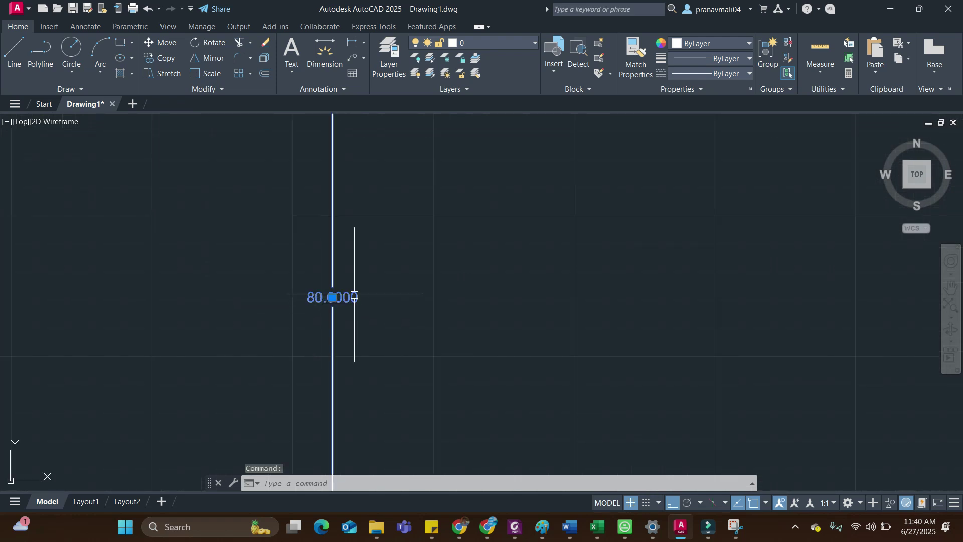
double_click(351, 297)
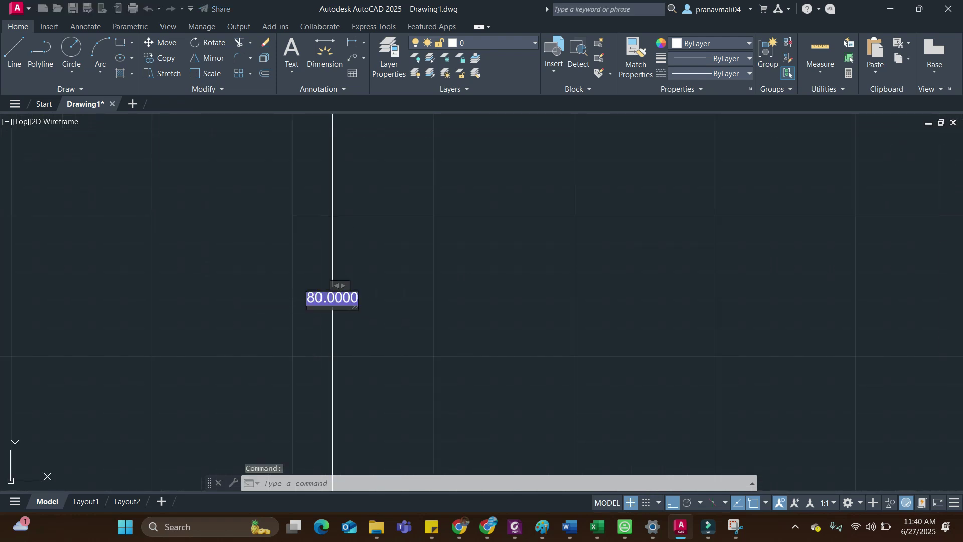
type("6")
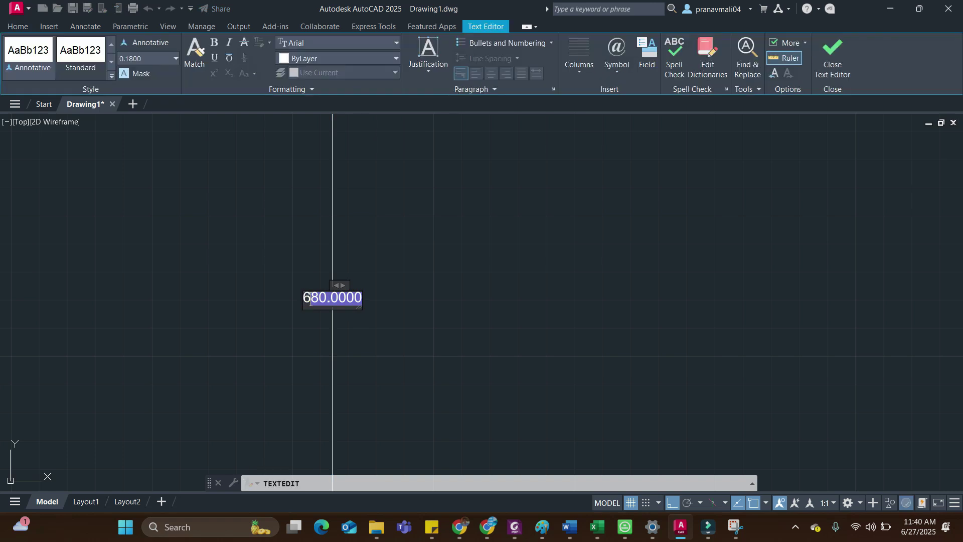
type("000")
key("Delete")
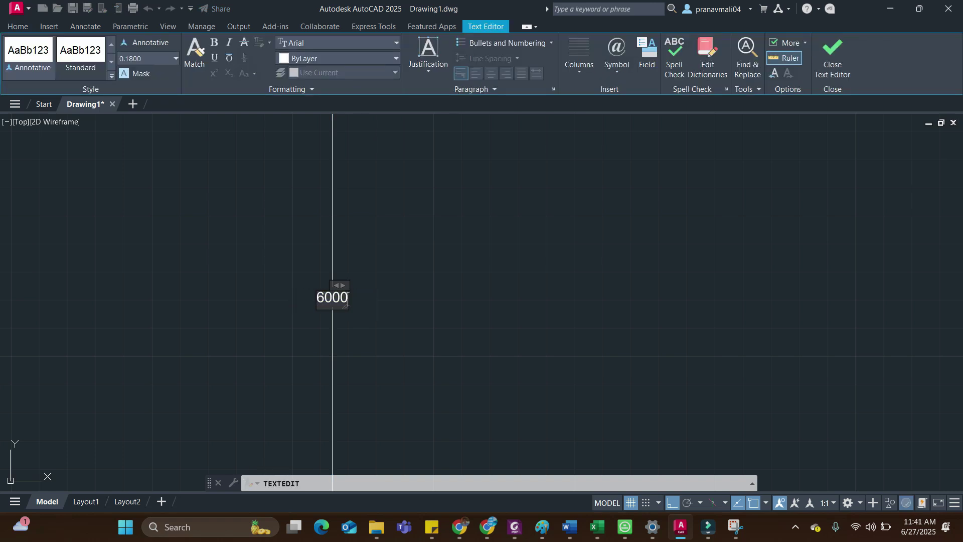
left_click(449, 243)
scroll(441, 249, "down", 5)
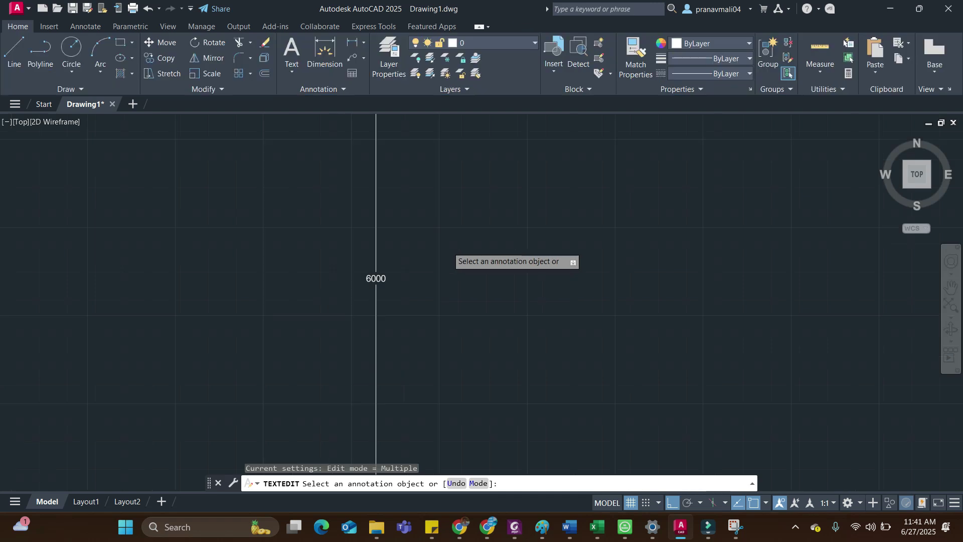
key("Escape")
key("Escape")
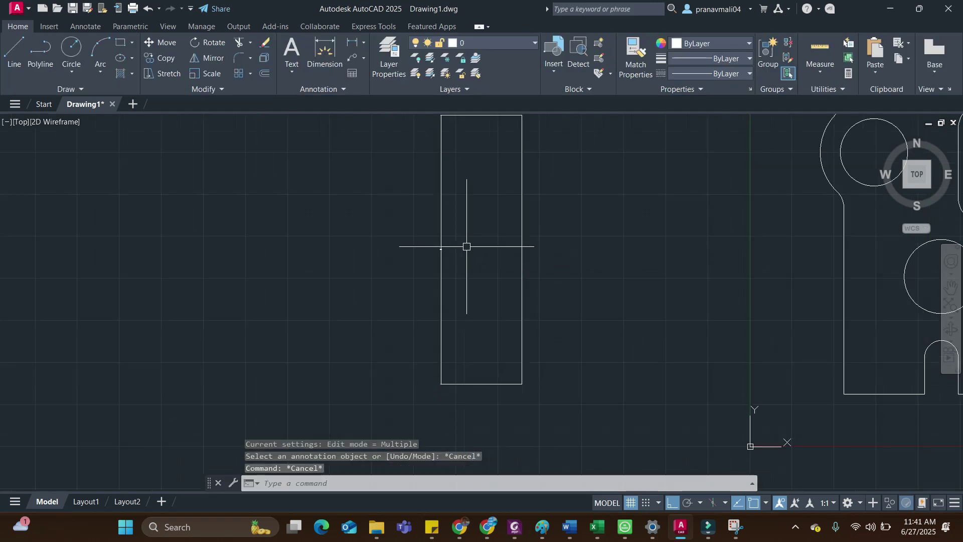
left_click(520, 190)
key("Escape")
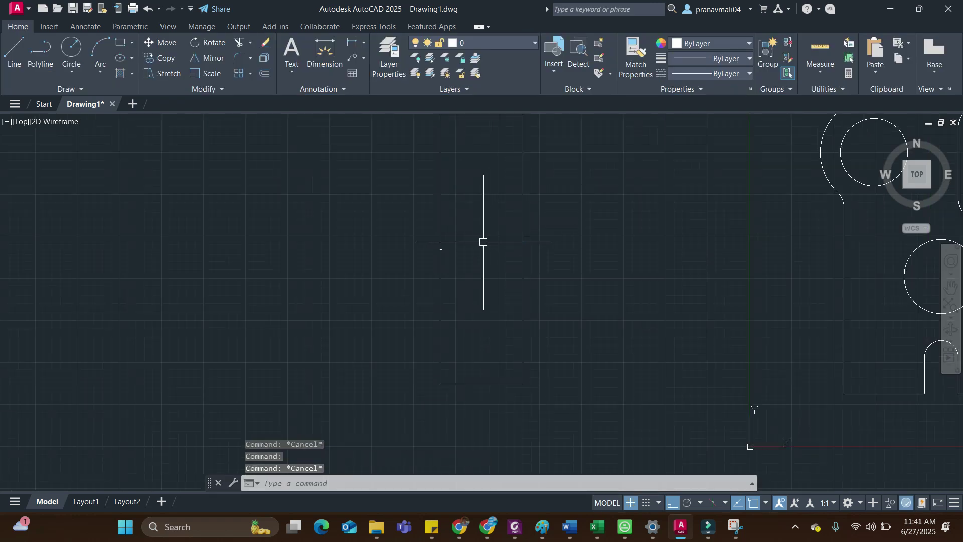
Delete the linear dimension with the overridden text beside the separate line.
left_click(458, 247)
left_click(391, 299)
key("Delete")
Add a vertical linear dimensional constraint between the separate line's endpoints, placed on its left side, and set its value to 100.
middle_click_drag(423, 223, 385, 231)
middle_click_drag(473, 198, 387, 192)
left_click(131, 26)
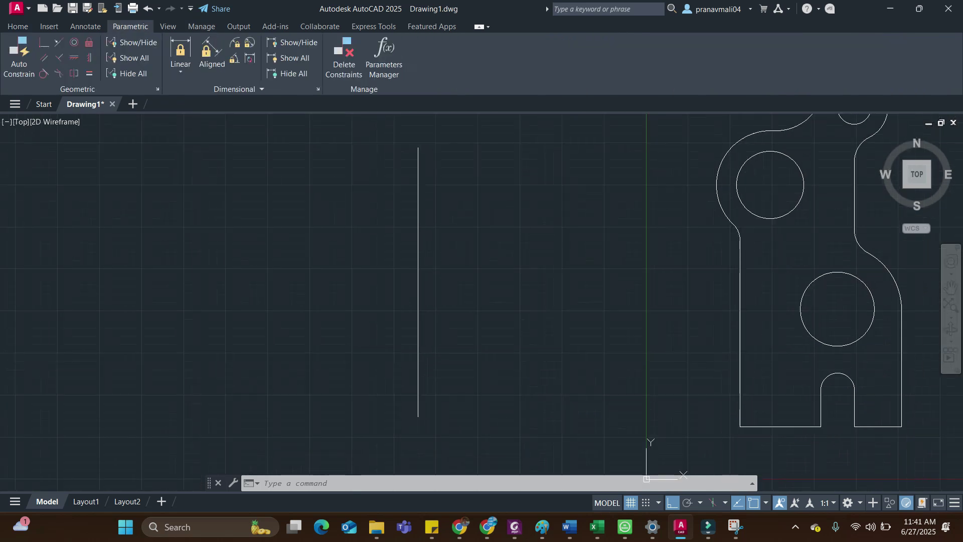
left_click(181, 53)
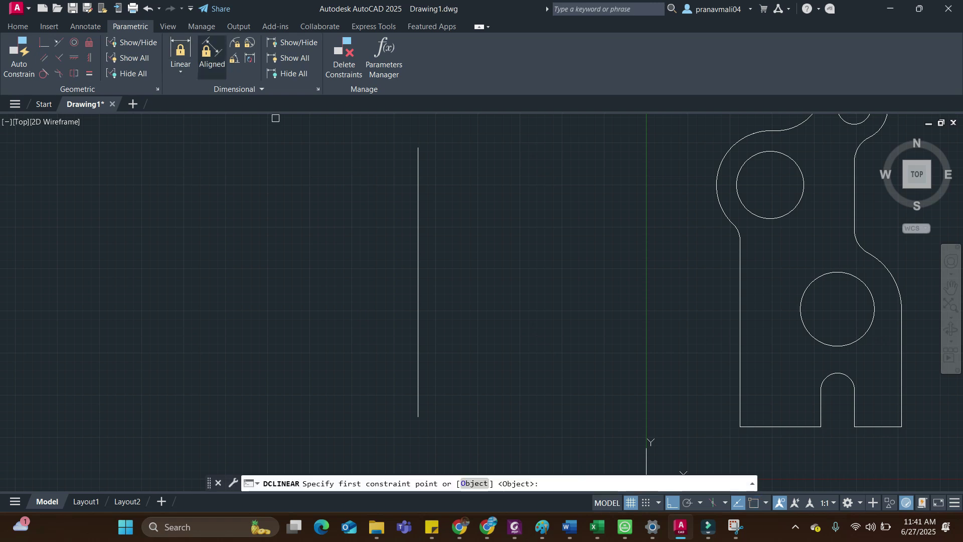
left_click(418, 147)
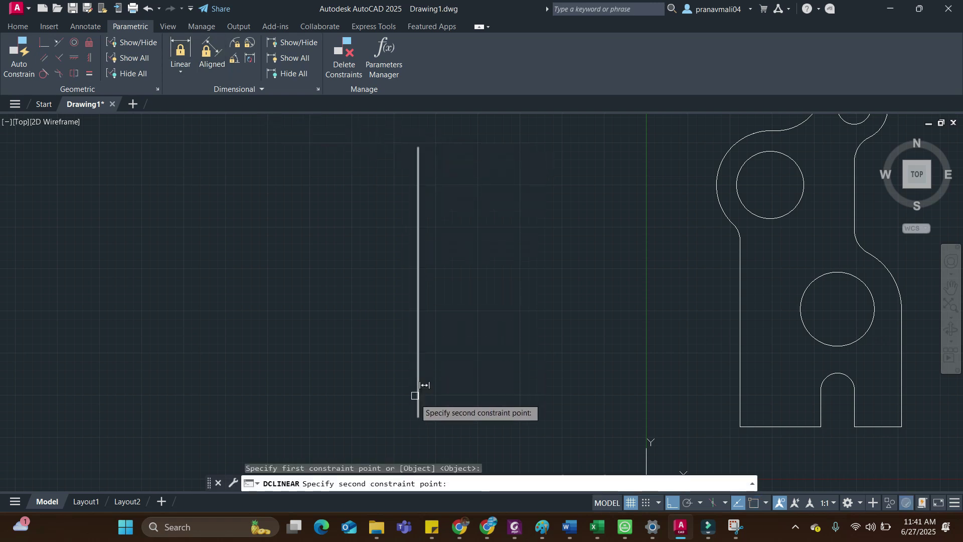
left_click(418, 417)
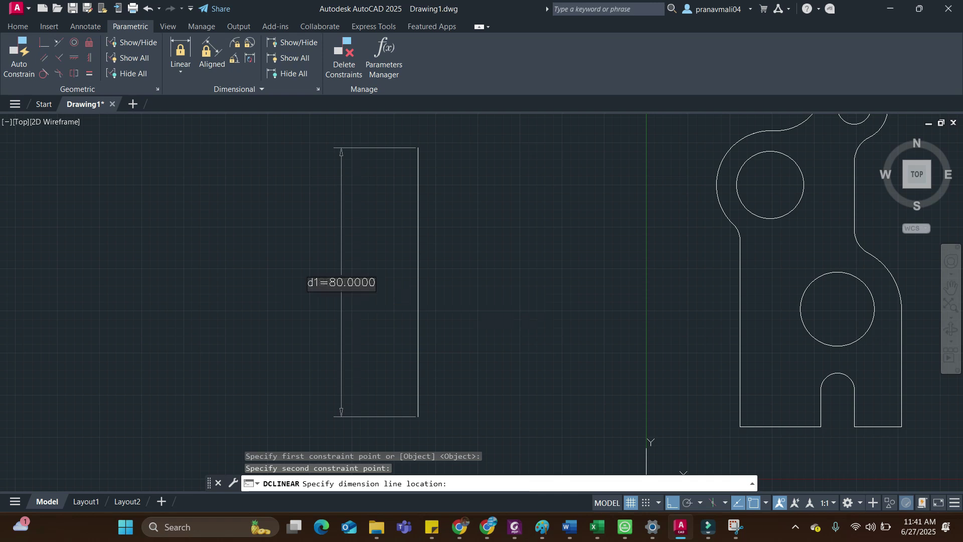
left_click(341, 283)
key("Return")
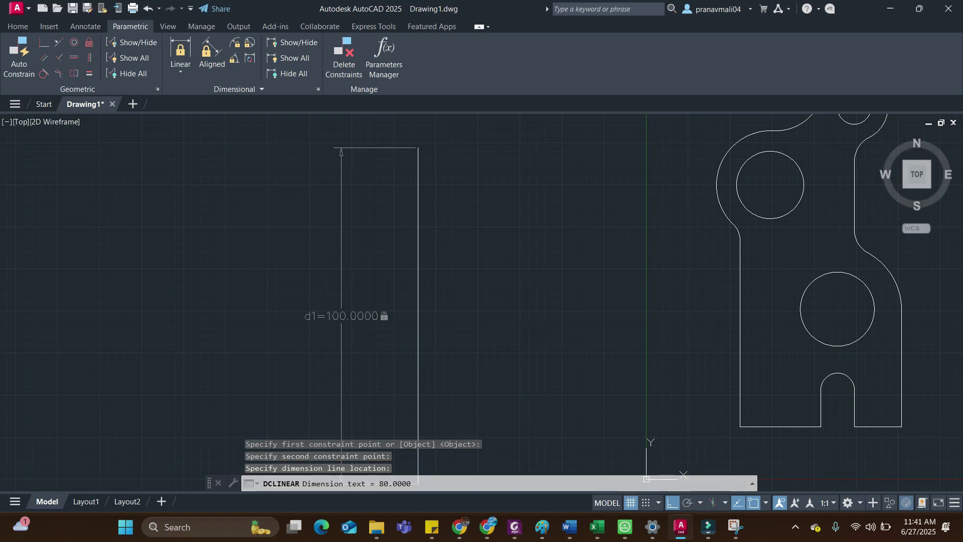
Delete the separate vertical line together with its linear dimensional constraint.
scroll(478, 215, "down", 3)
left_click(481, 216)
left_click(448, 231)
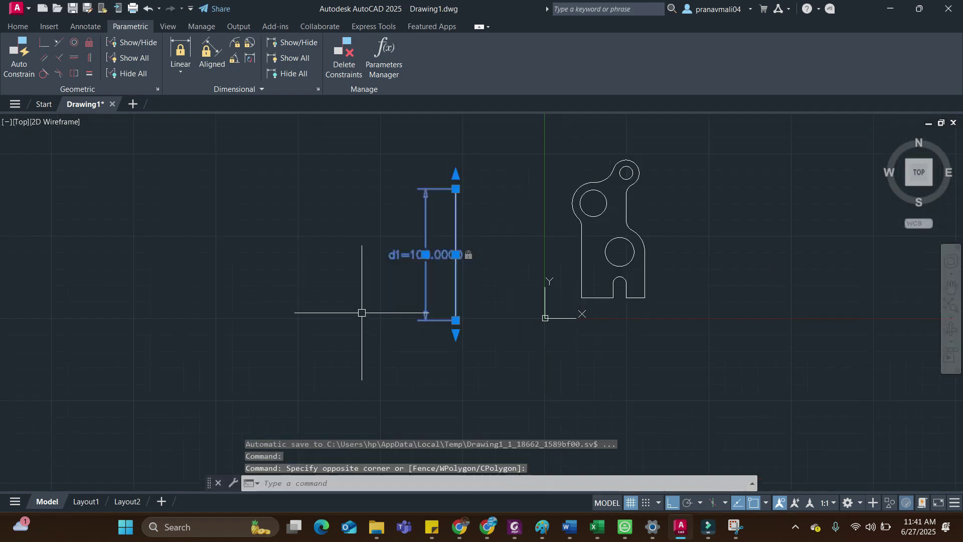
key("Delete")
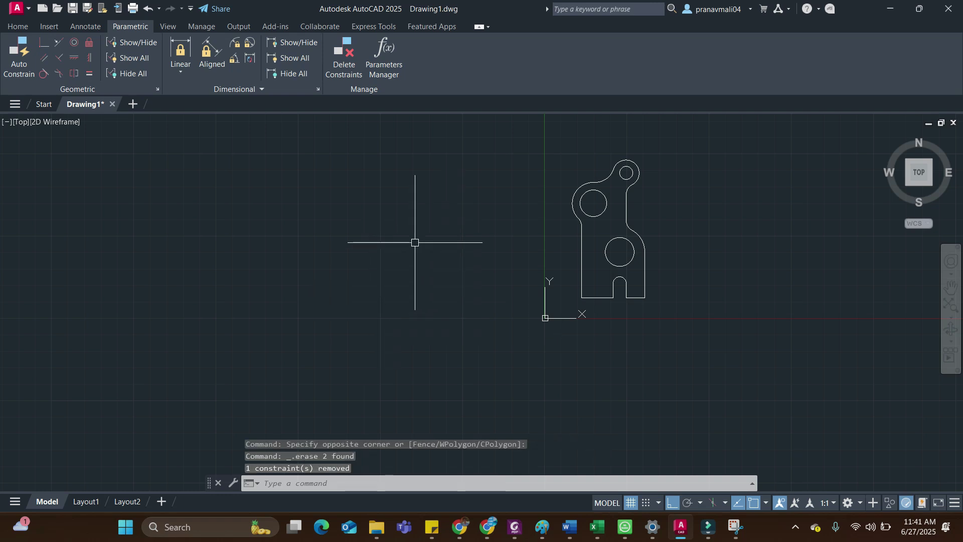
Apply a coincident constraint joining the profile's left vertical edge and bottom edge at the lower-left corner.
middle_click_drag(405, 227, 327, 243)
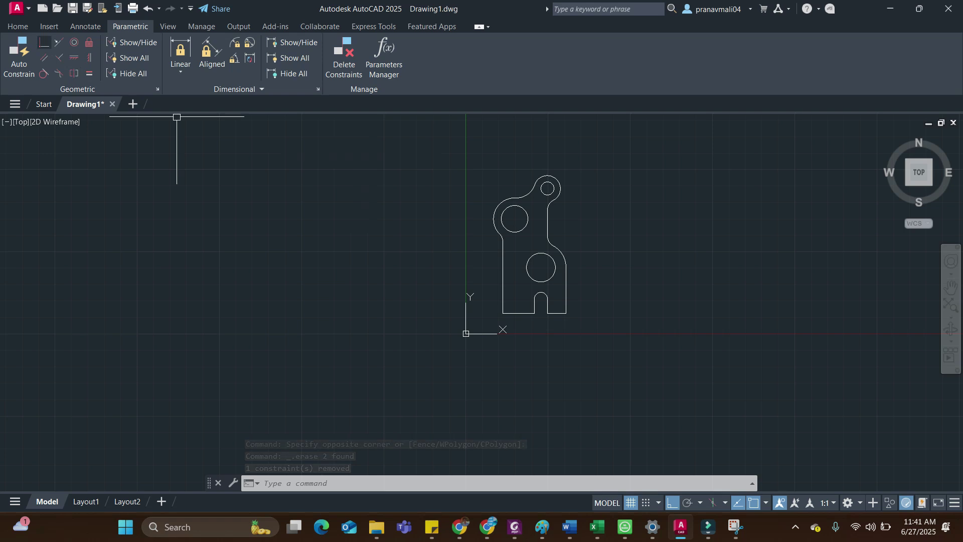
left_click(44, 42)
scroll(505, 307, "up", 8)
left_click(529, 271)
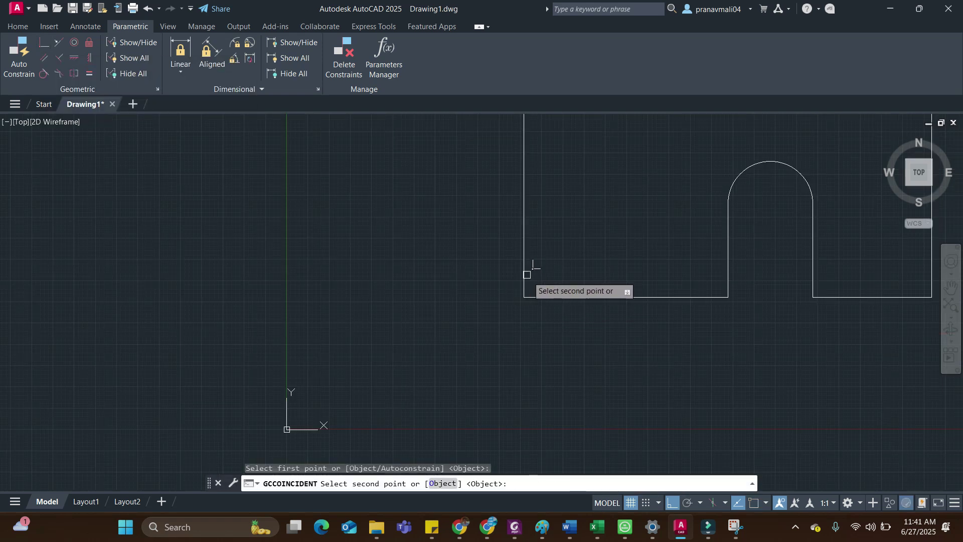
left_click(556, 299)
scroll(556, 300, "up", 2)
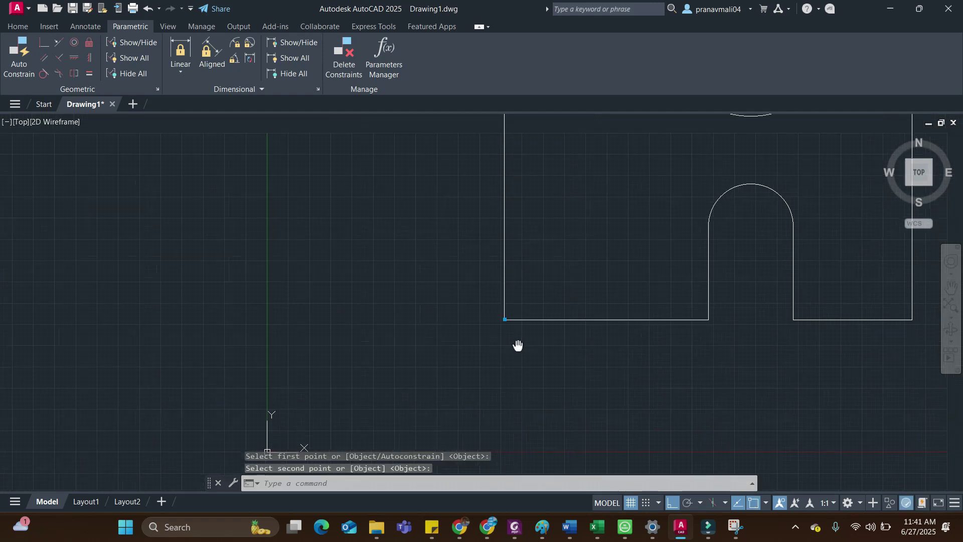
Add a radius dimensional constraint to the arc of the bottom slot, accepting its current value.
scroll(531, 291, "down", 3)
middle_click_drag(581, 236, 519, 269)
scroll(515, 284, "up", 2)
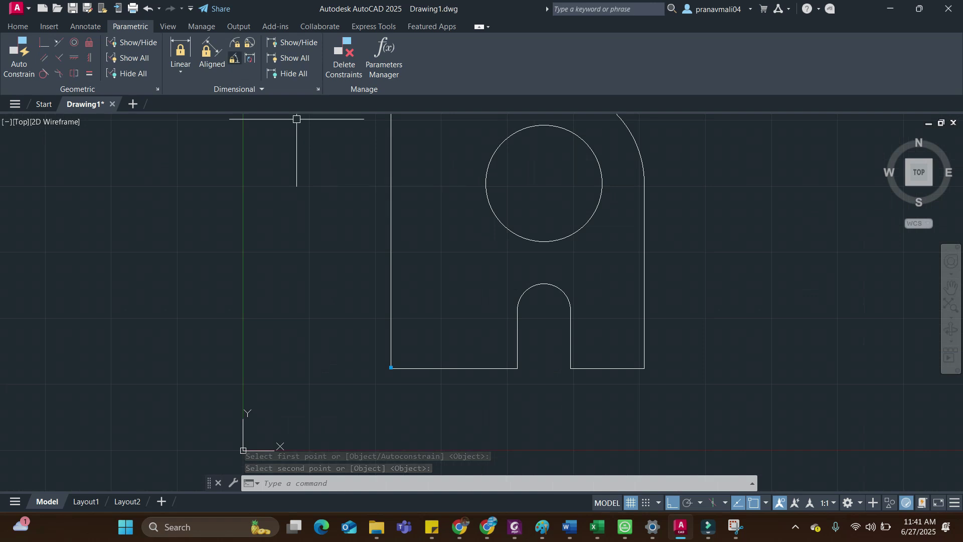
left_click(234, 42)
left_click(570, 298)
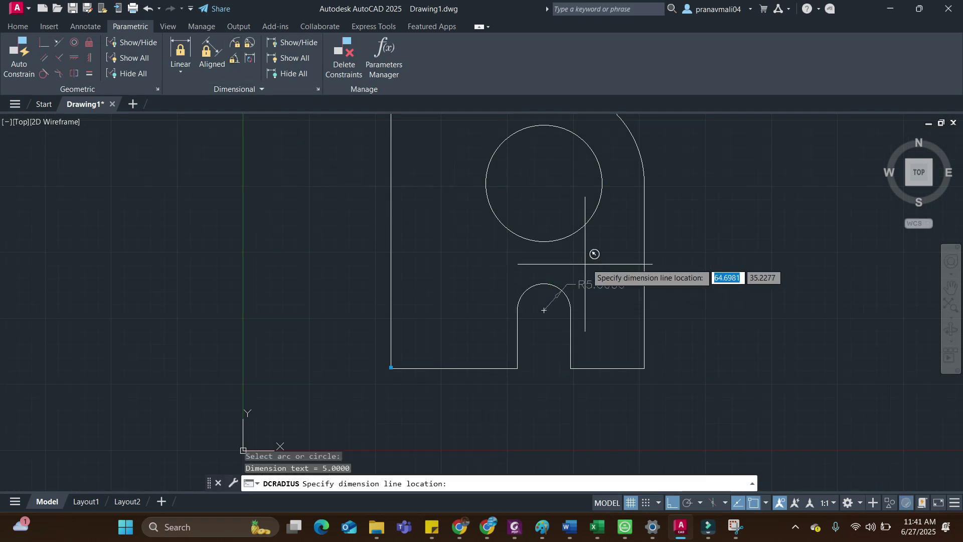
left_click(576, 285)
key("Return")
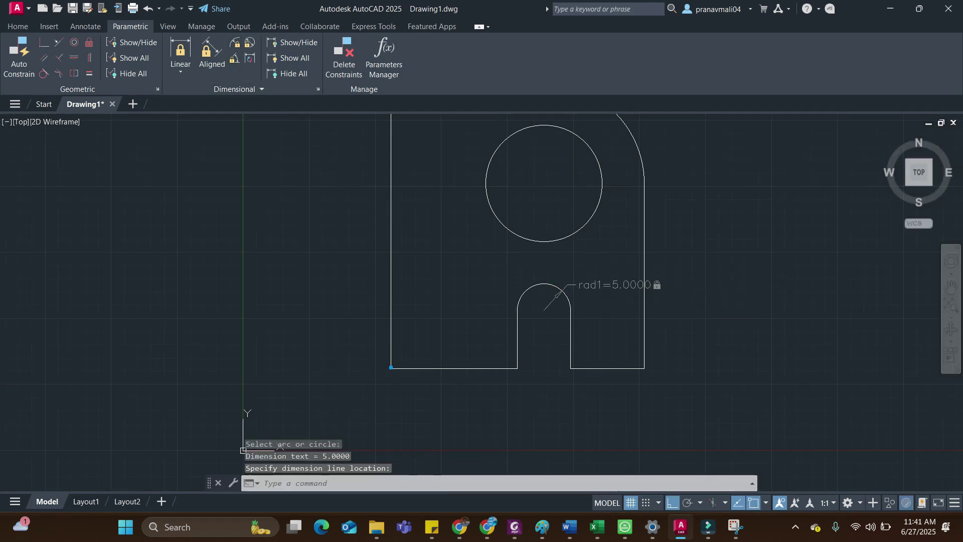
Try a value of 10 in the slot arc's radius constraint, and undo the change.
left_click(625, 285)
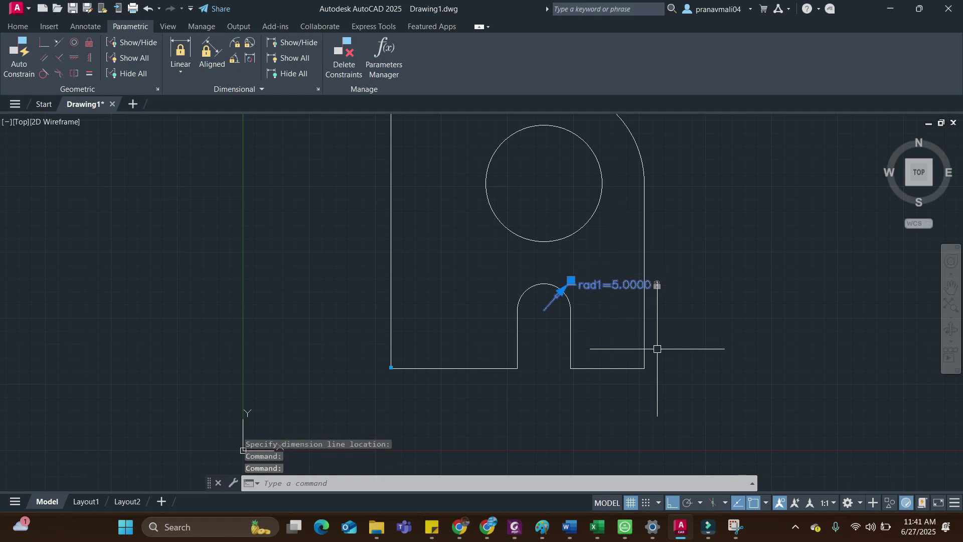
double_click(619, 285)
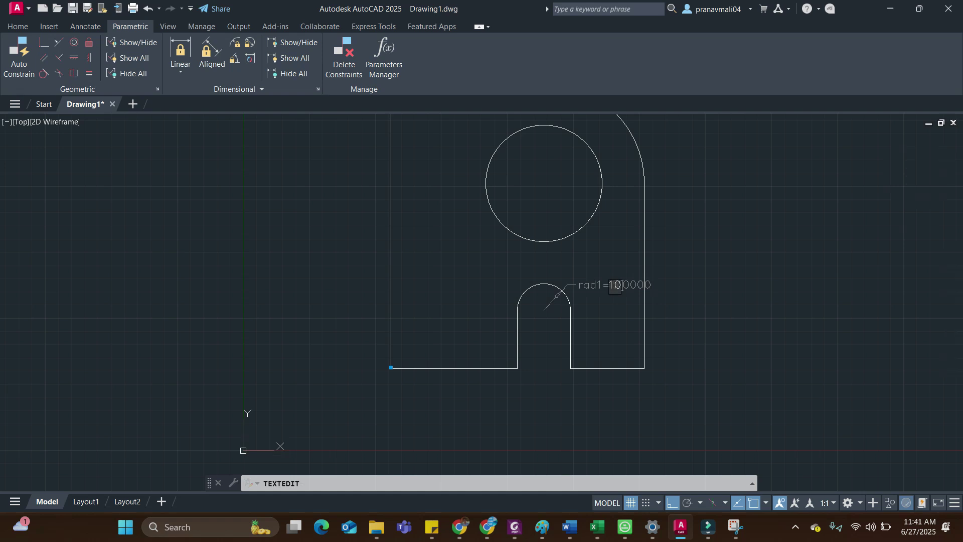
key("Return")
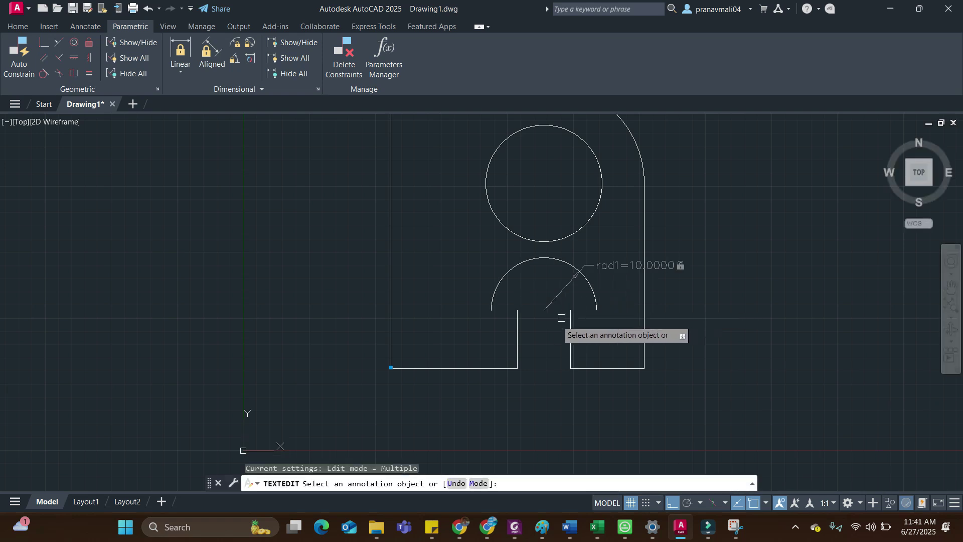
key("Escape")
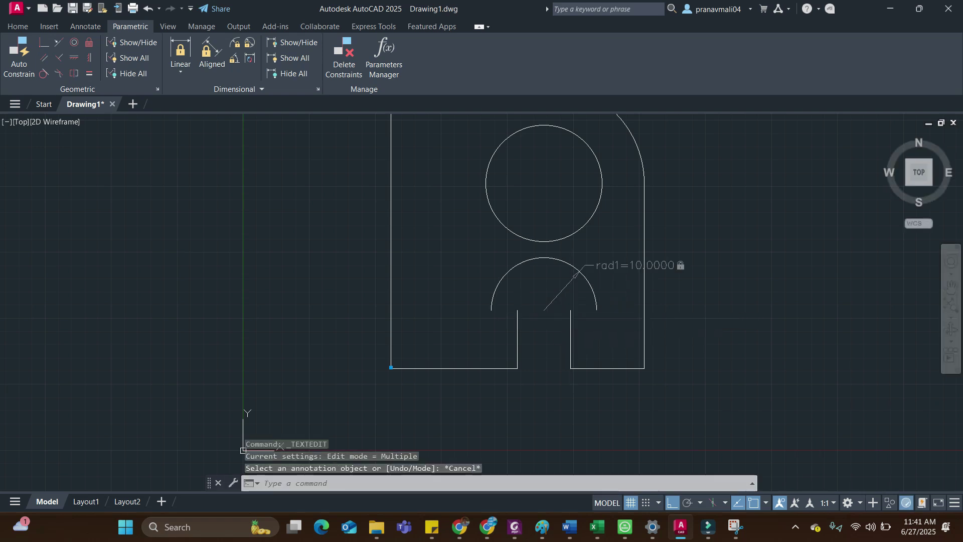
key("ctrl+z")
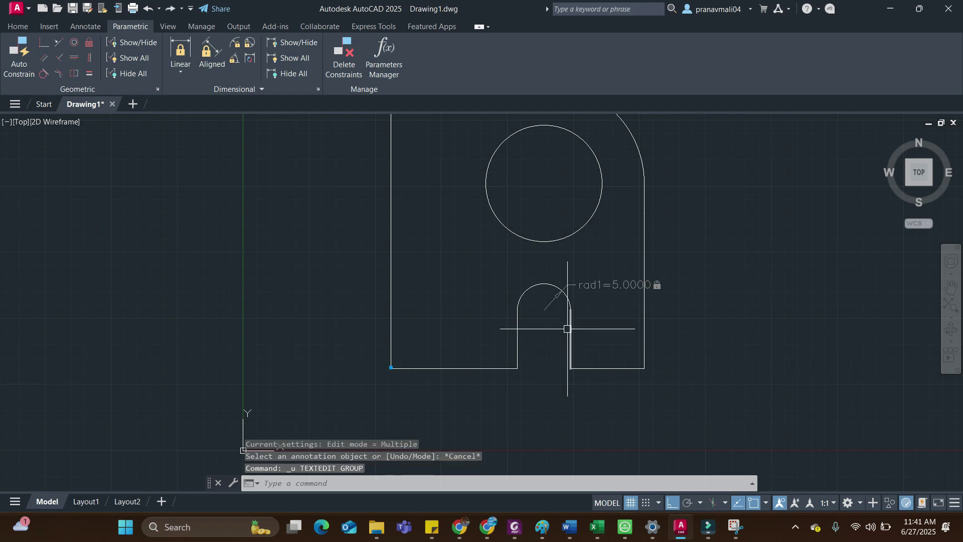
key("Escape")
Apply a collinear constraint between the two bottom edges on either side of the slot.
middle_click_drag(459, 322, 420, 326)
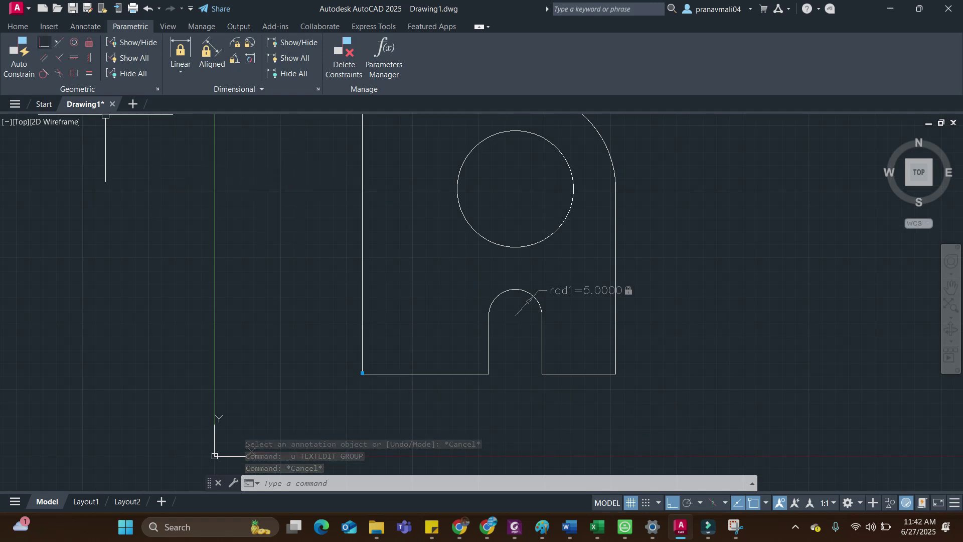
left_click(58, 42)
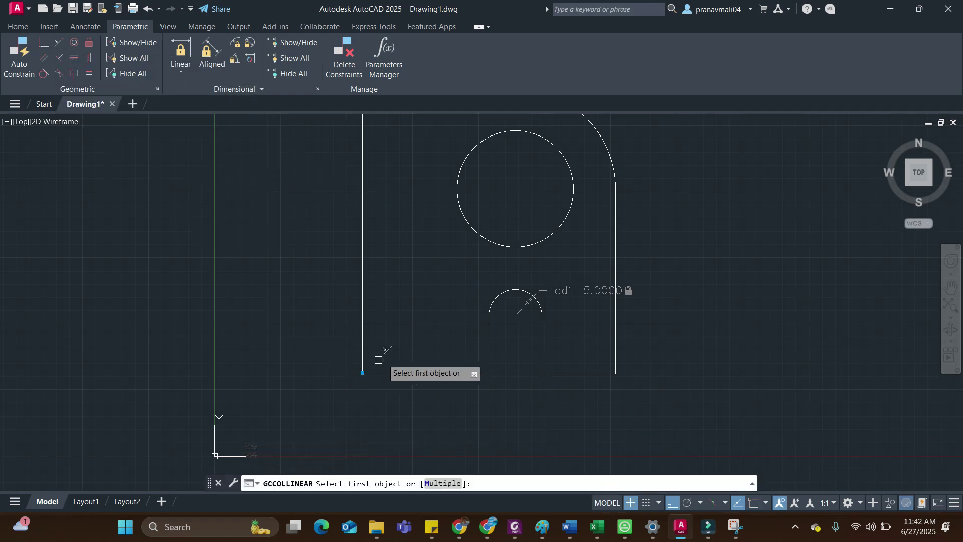
left_click(420, 374)
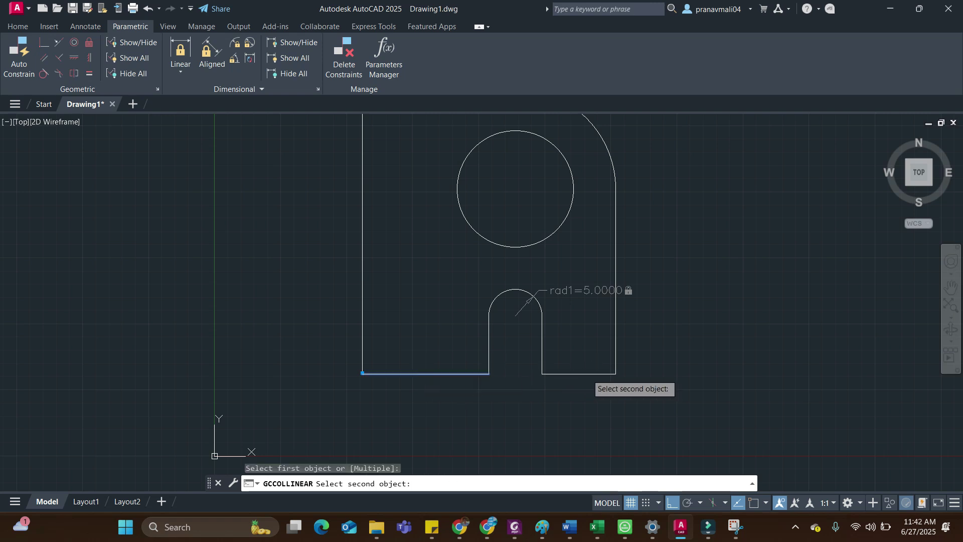
left_click(588, 374)
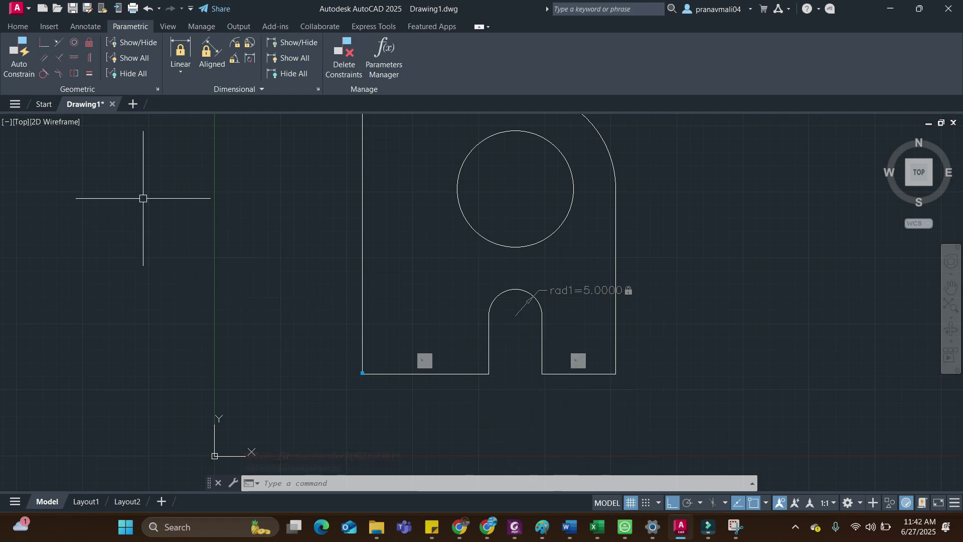
Add a vertical linear dimensional constraint between the centres of the two large circles, accepting its current value.
mouse_move(524, 211)
middle_mouse_down()
mouse_move(514, 267)
mouse_move(460, 295)
mouse_move(502, 313)
middle_mouse_up()
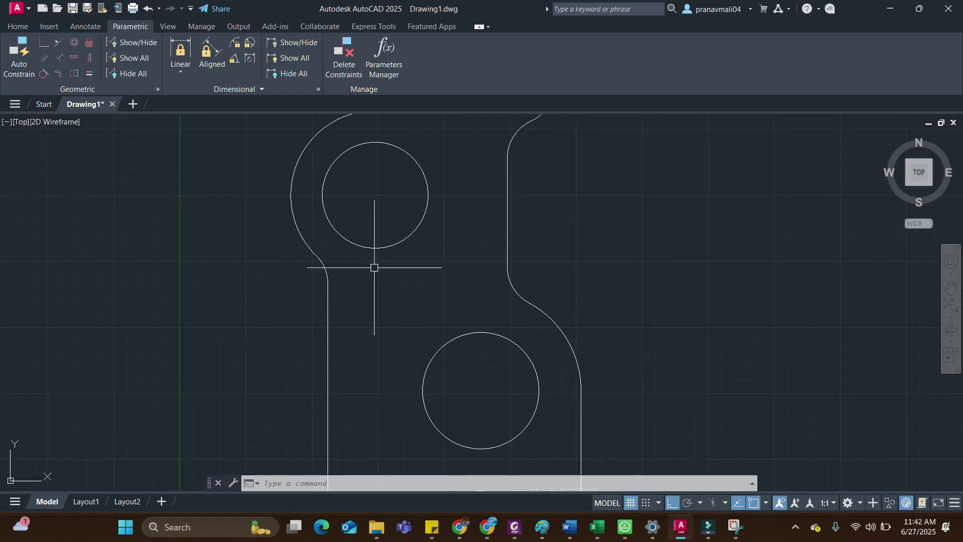
left_click(180, 50)
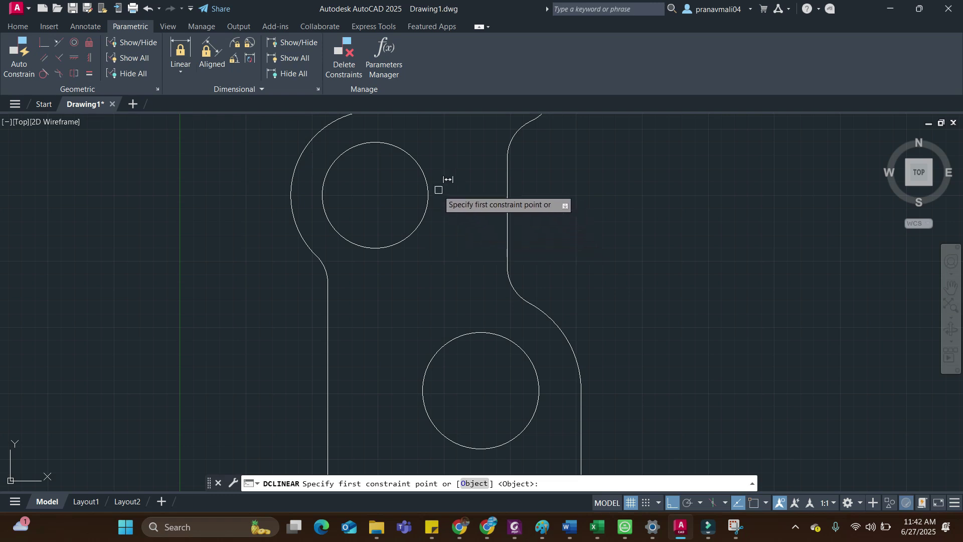
left_click(430, 185)
left_click(481, 390)
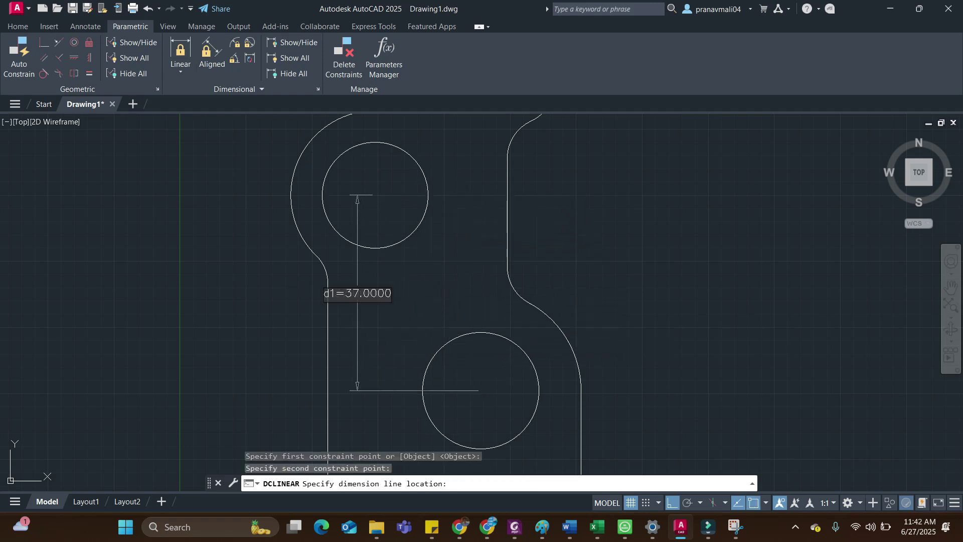
left_click(357, 293)
key("Return")
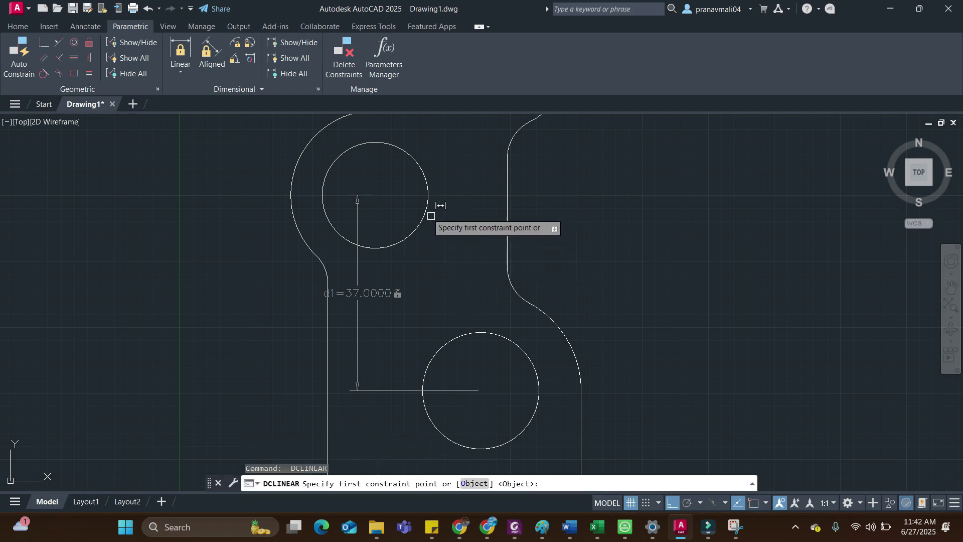
Add a horizontal linear dimensional constraint between the two large circles' centres, placed above the upper circle's centre, accepting its current value.
left_click(430, 210)
left_click(478, 333)
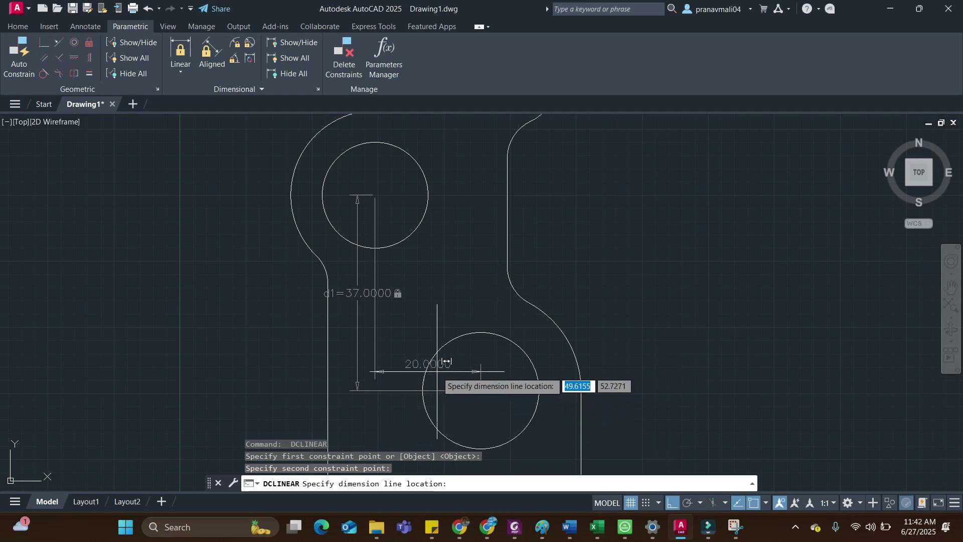
left_click(436, 146)
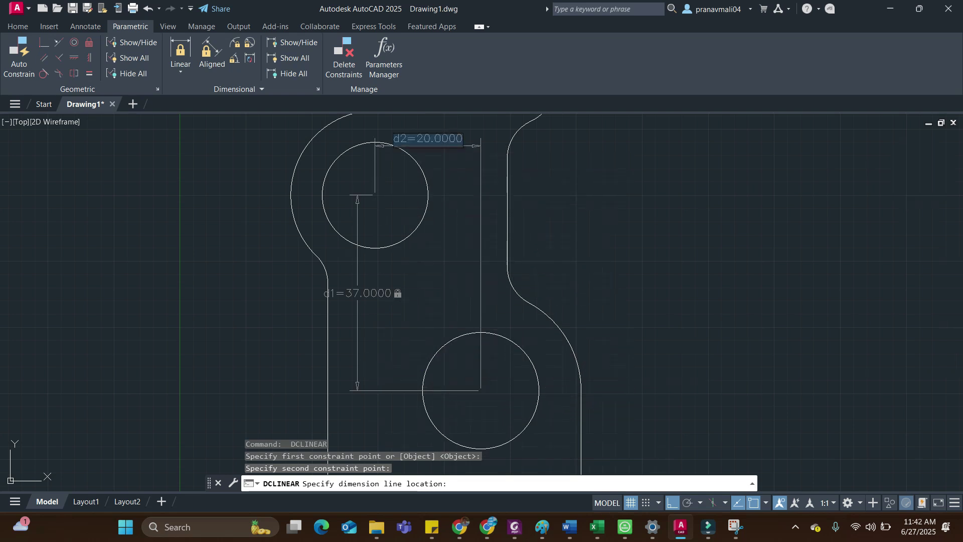
scroll(551, 222, "down", 3)
scroll(495, 258, "up", 3)
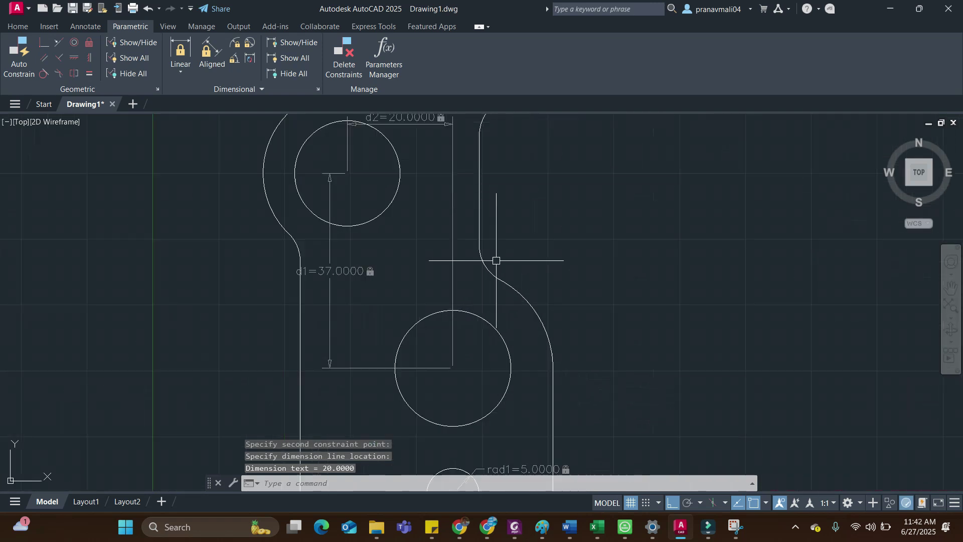
Try a value of 30 in the horizontal constraint between the two large circles, and undo the change.
middle_click_drag(441, 263, 463, 331)
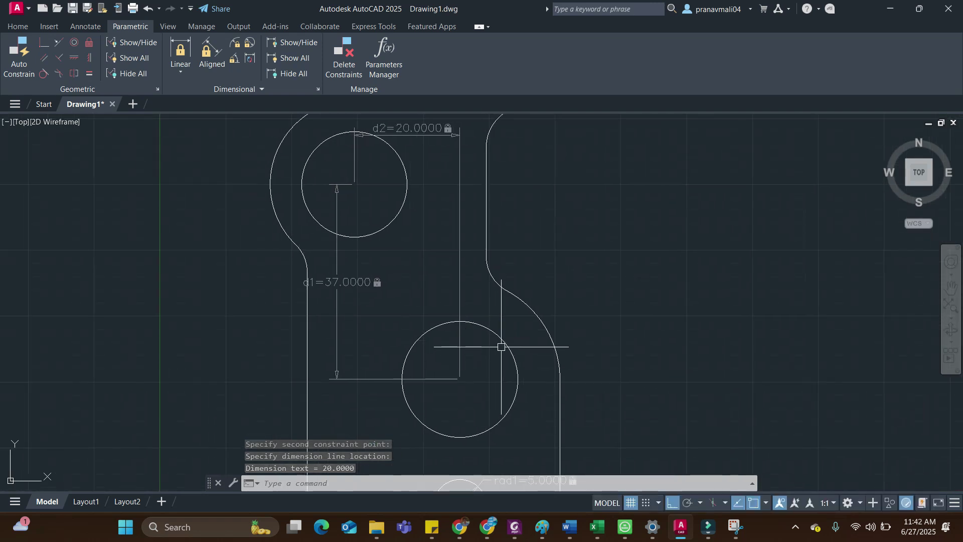
left_click(405, 134)
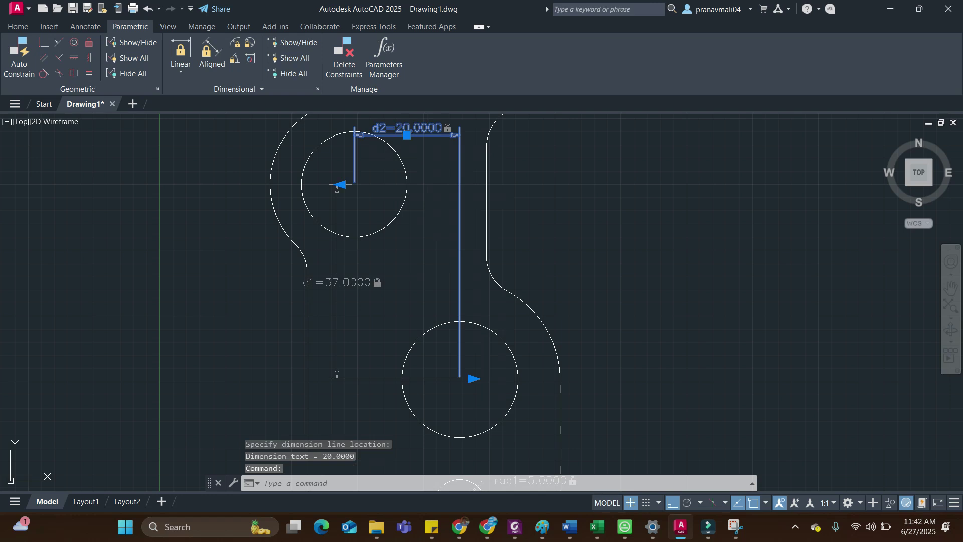
double_click(407, 128)
type("30")
key("Return")
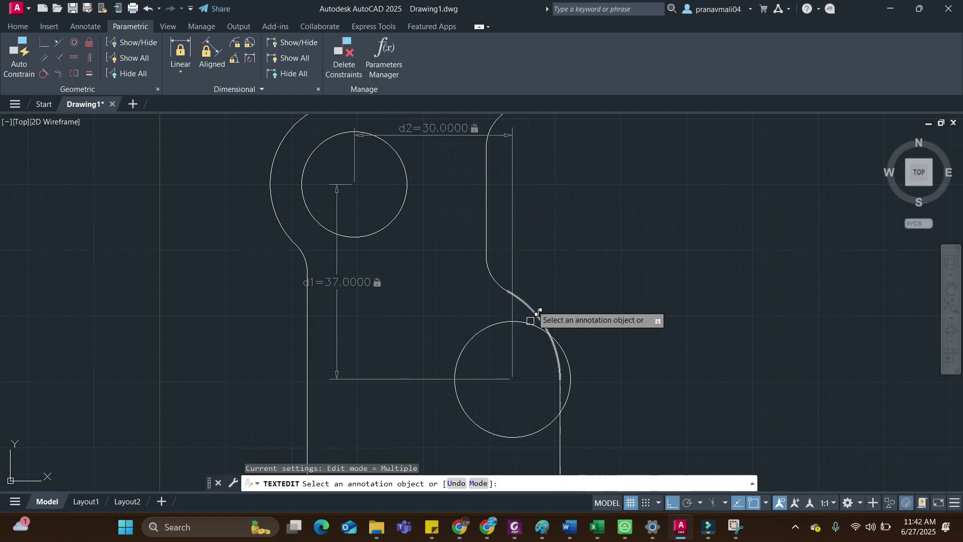
key("Escape")
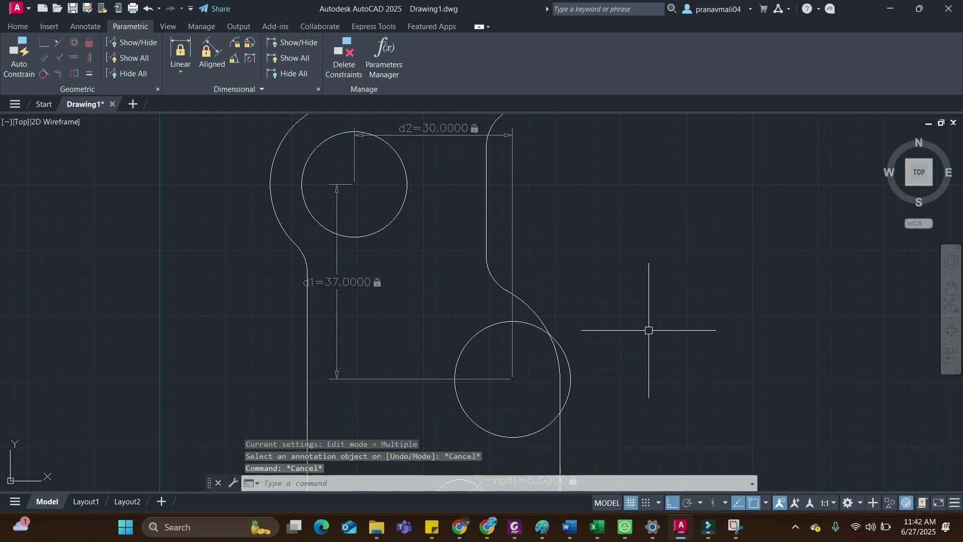
key("ctrl+z")
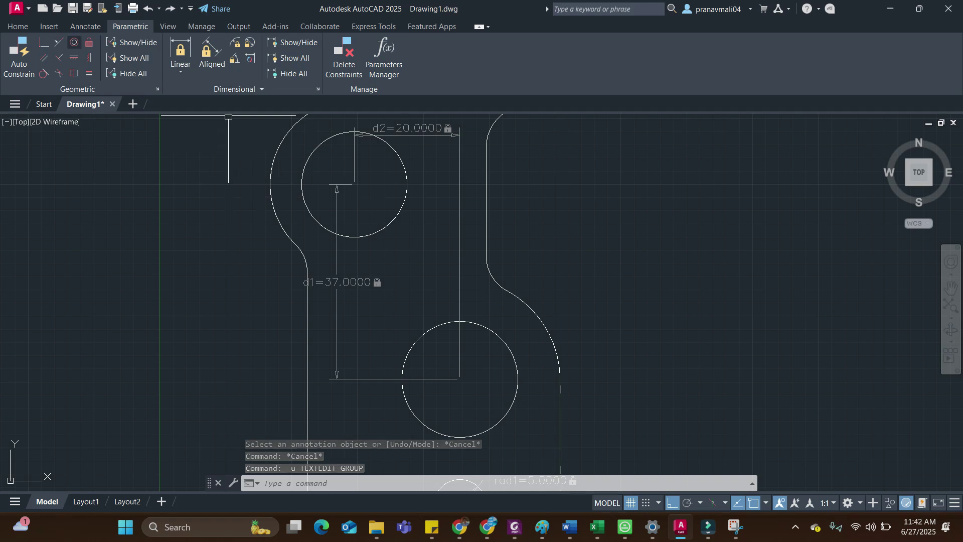
Apply a concentric constraint between the lower large circle and the outer arc to its right.
left_click(74, 42)
left_click(509, 353)
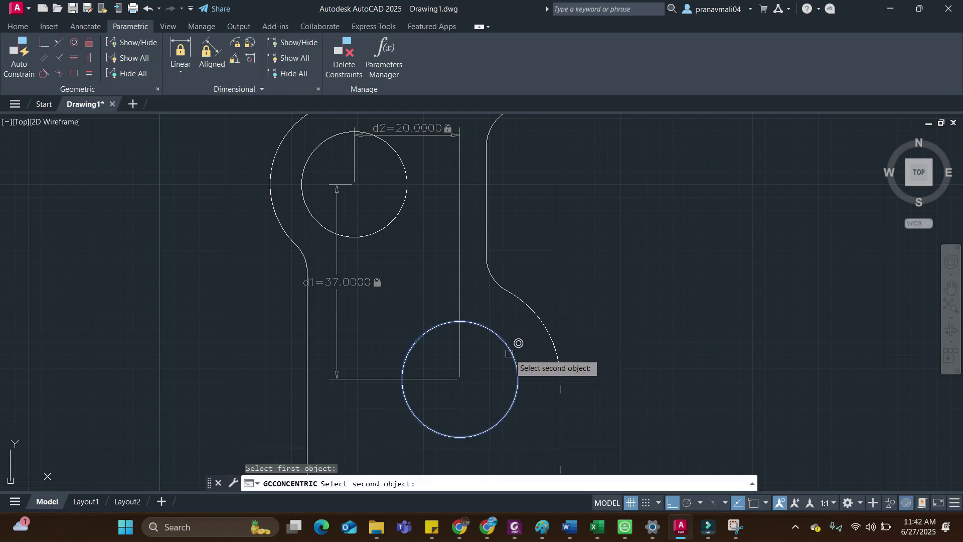
left_click(548, 323)
middle_click_drag(507, 354, 552, 353)
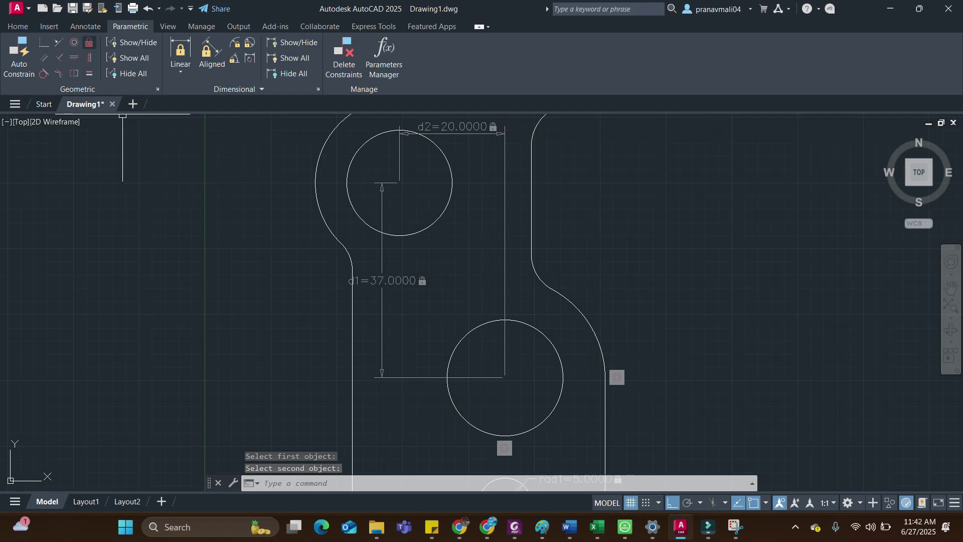
Apply a fix constraint to the profile's bottom-left corner point.
left_click(89, 43)
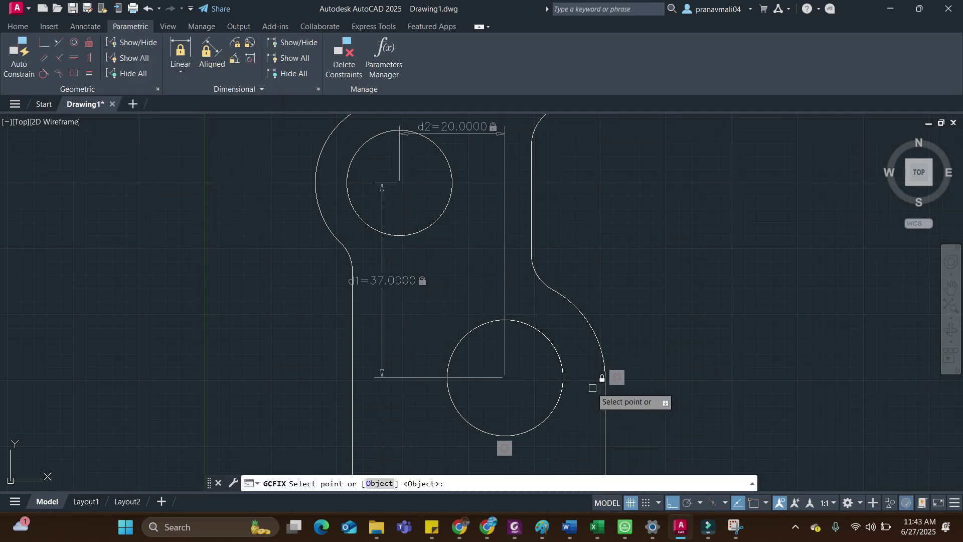
middle_click_drag(581, 368, 564, 302)
middle_click_drag(550, 361, 563, 247)
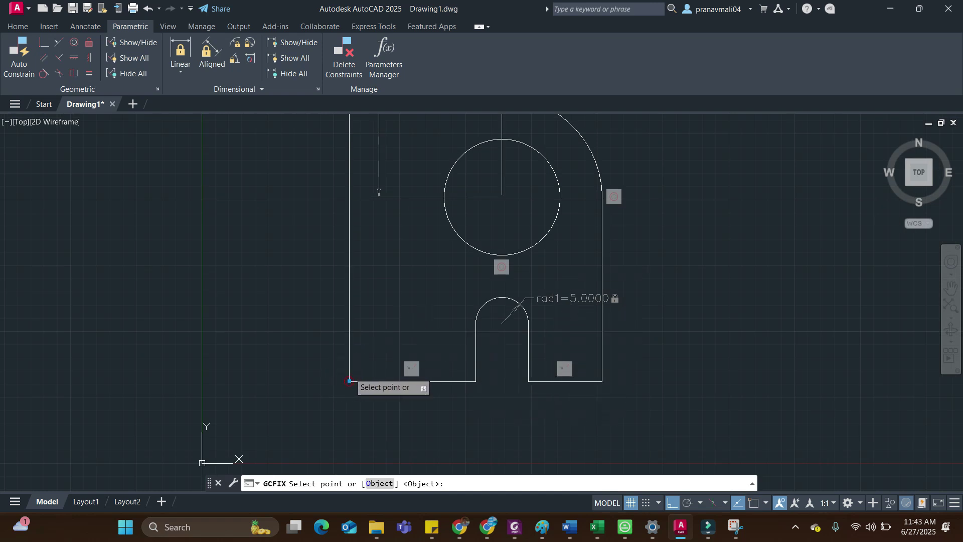
left_click(350, 381)
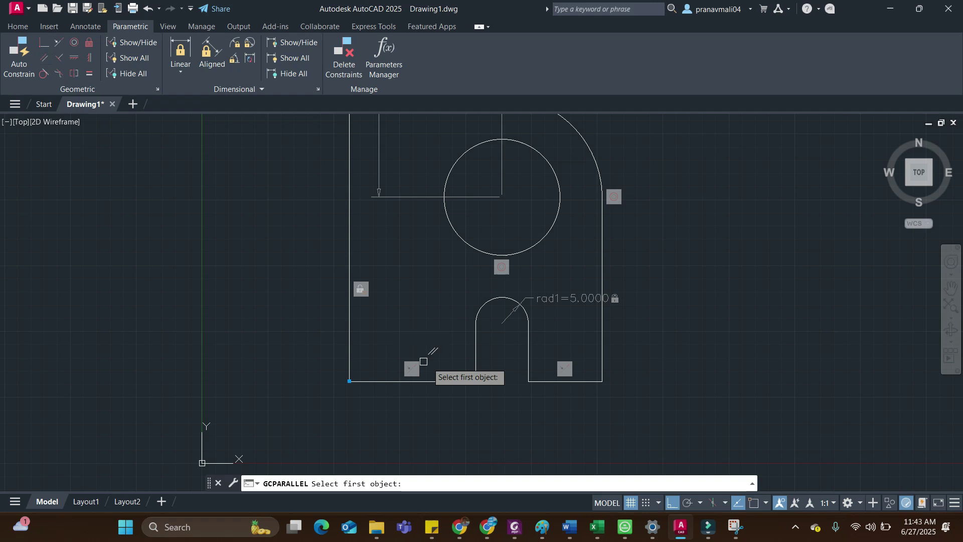
Apply a parallel constraint between the lower left edge and the lower right edge of the profile.
left_click(350, 257)
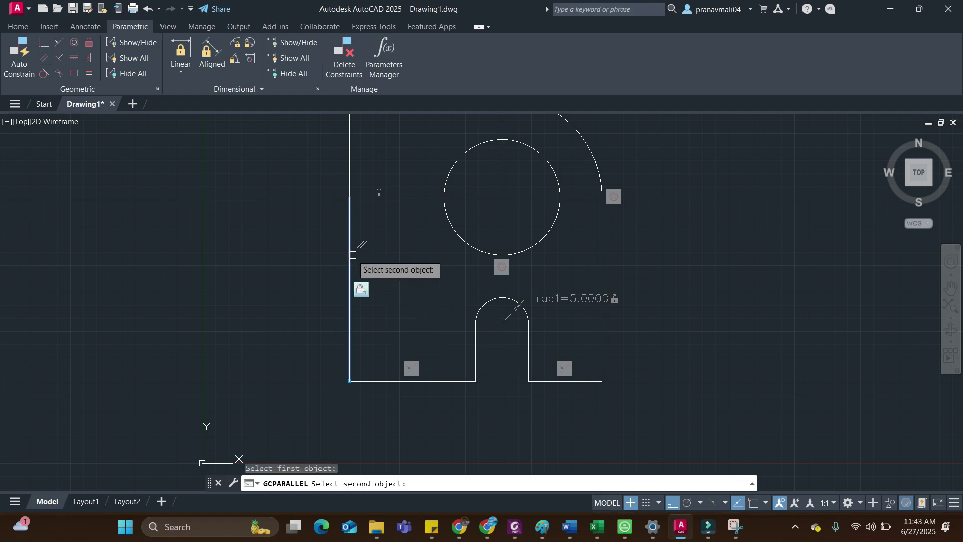
left_click(602, 274)
middle_click_drag(612, 280, 374, 246)
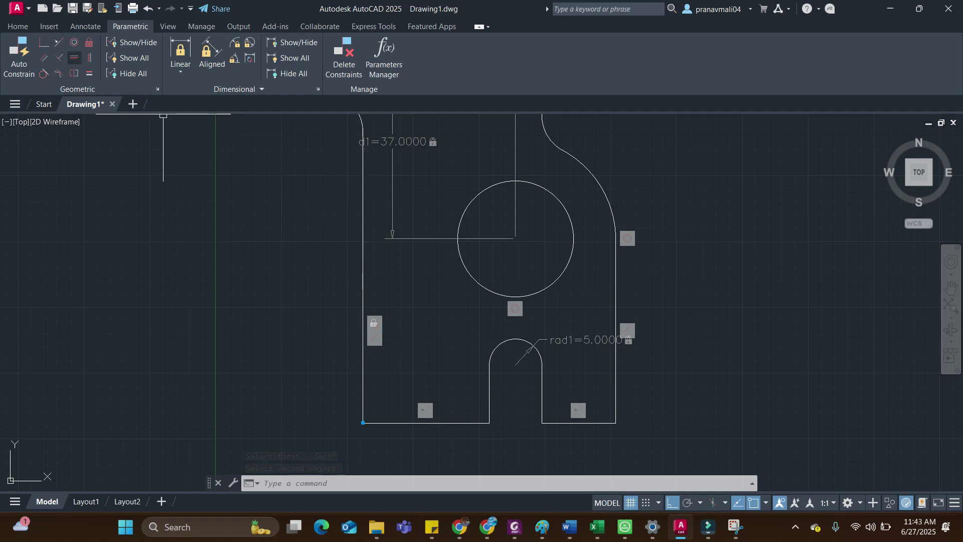
Apply a collinear constraint between the upper and lower segments of the profile's left edge.
key("Return")
left_click(363, 197)
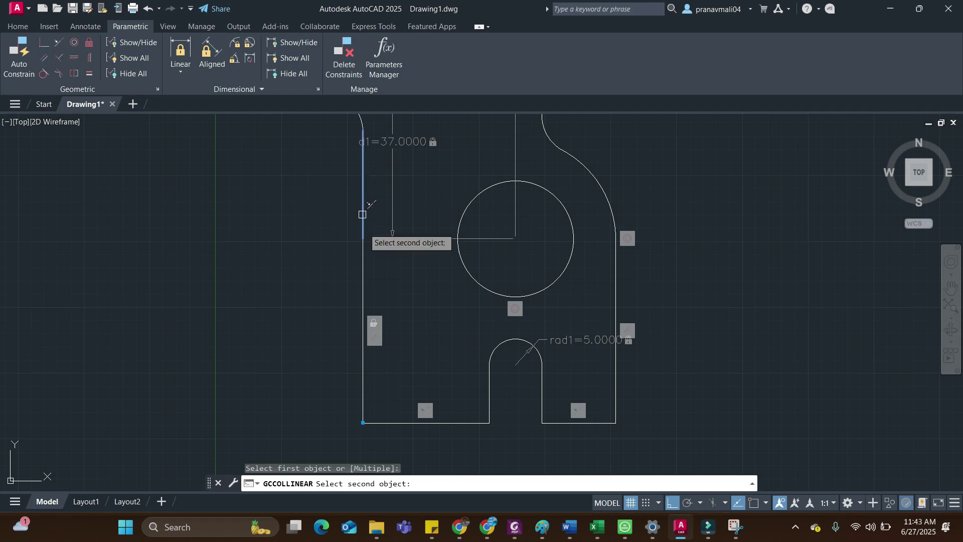
left_click(364, 271)
middle_click_drag(355, 260, 363, 264)
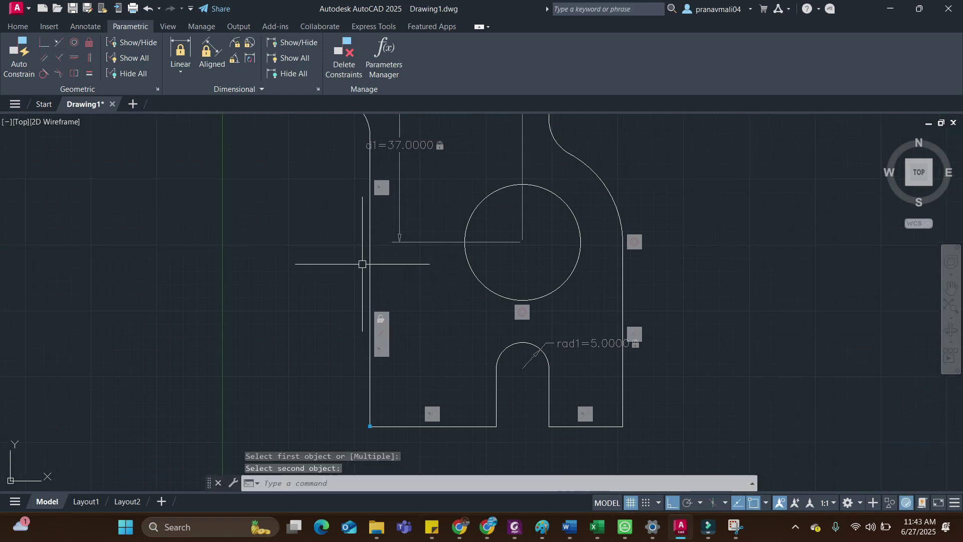
key("Escape")
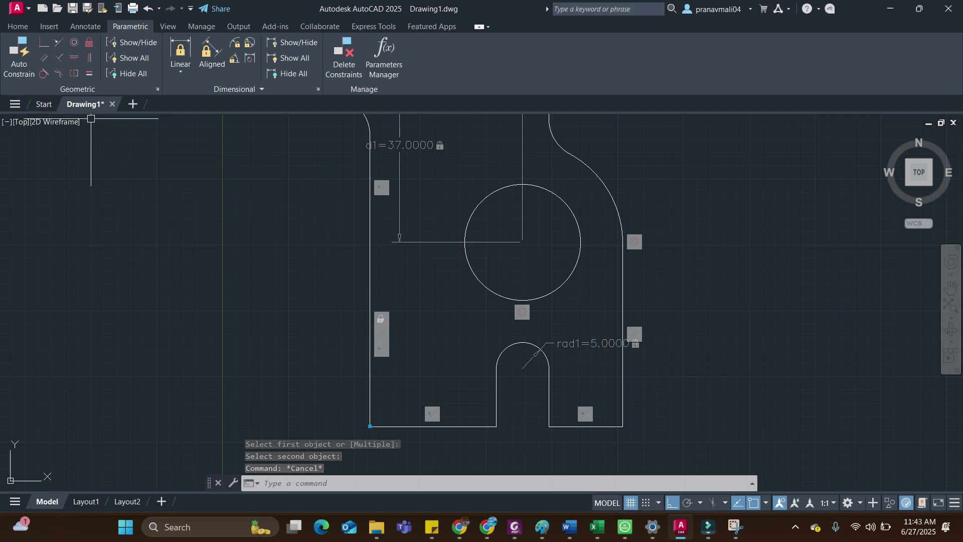
Apply a perpendicular constraint between the lower left edge and the bottom edge left of the slot.
key("Return")
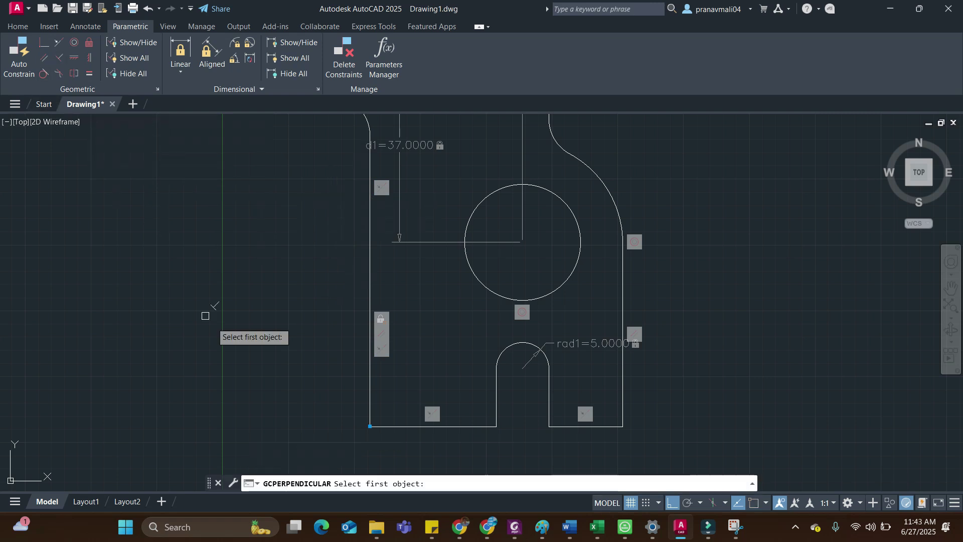
left_click(377, 389)
left_click(368, 396)
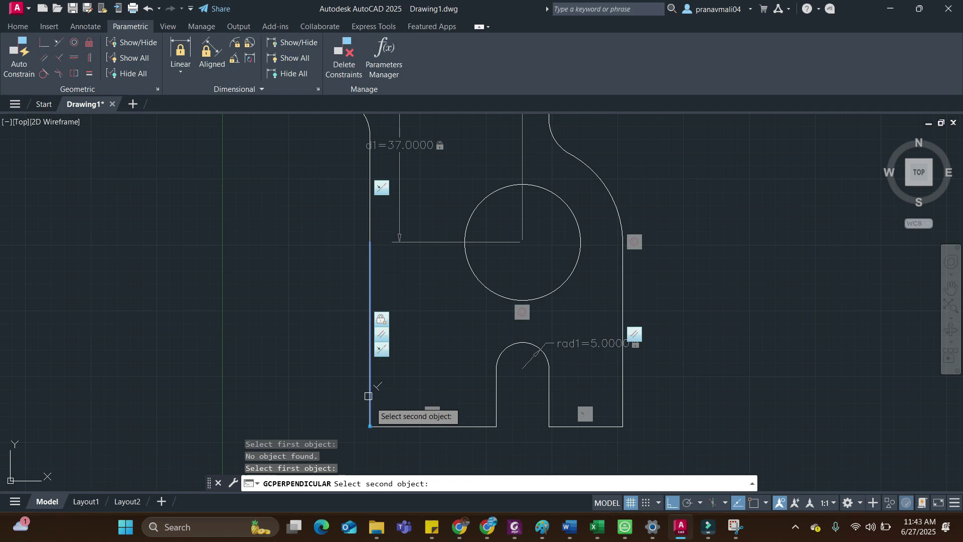
left_click(396, 427)
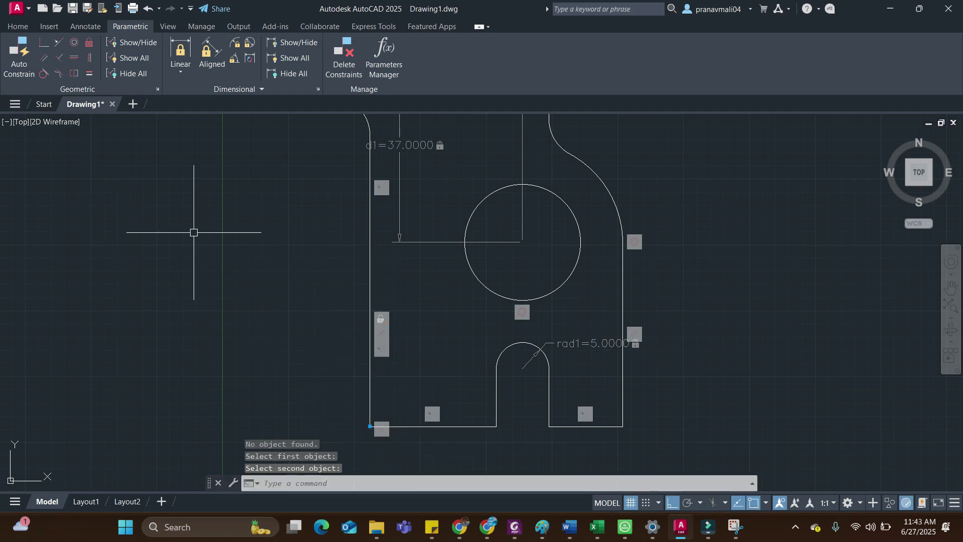
Apply a horizontal constraint to the bottom edge left of the slot and a vertical constraint to the slot's left side.
left_click(74, 57)
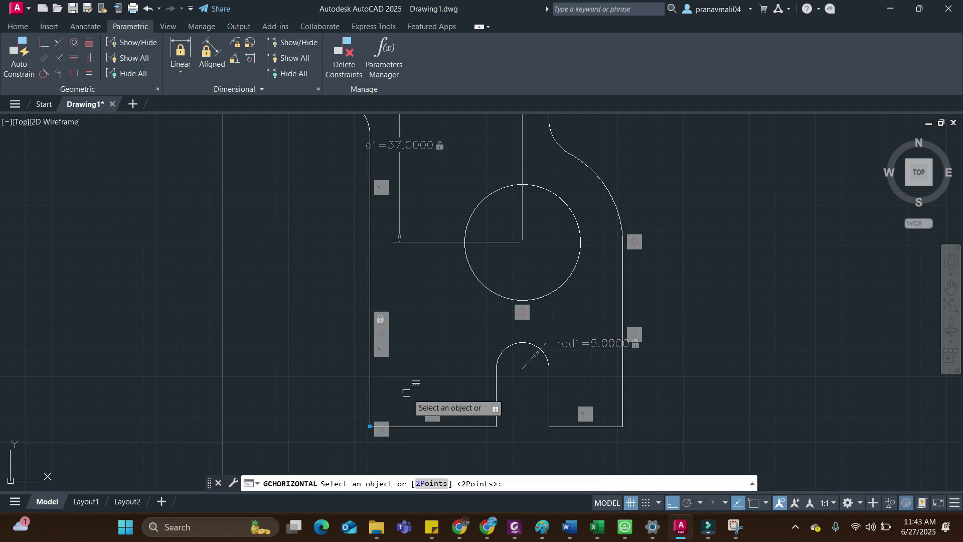
left_click(464, 427)
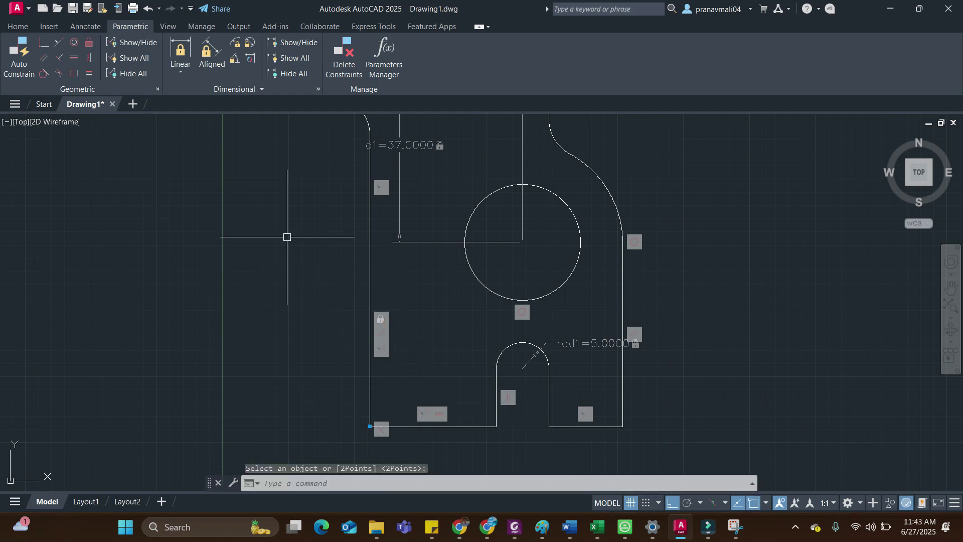
Add a radius dimensional constraint to the small arc above the left edge, accepting its current value.
left_click(43, 73)
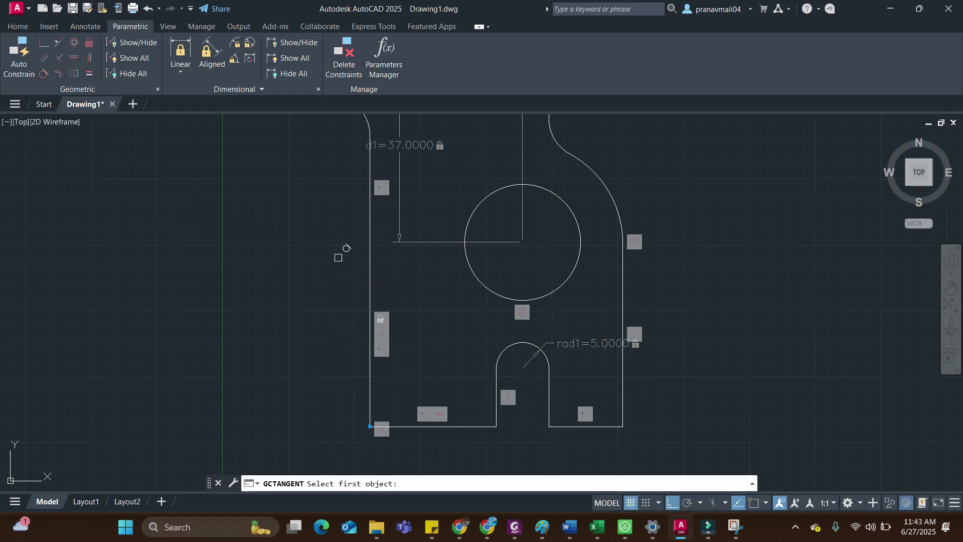
middle_click_drag(345, 254, 359, 335)
left_click(234, 42)
scroll(433, 249, "up", 2)
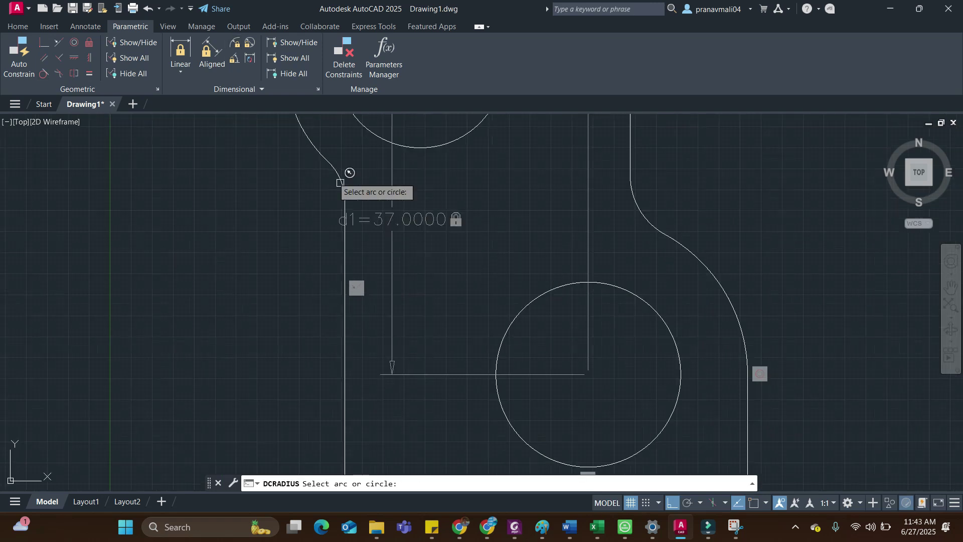
left_click(286, 202)
key("Return")
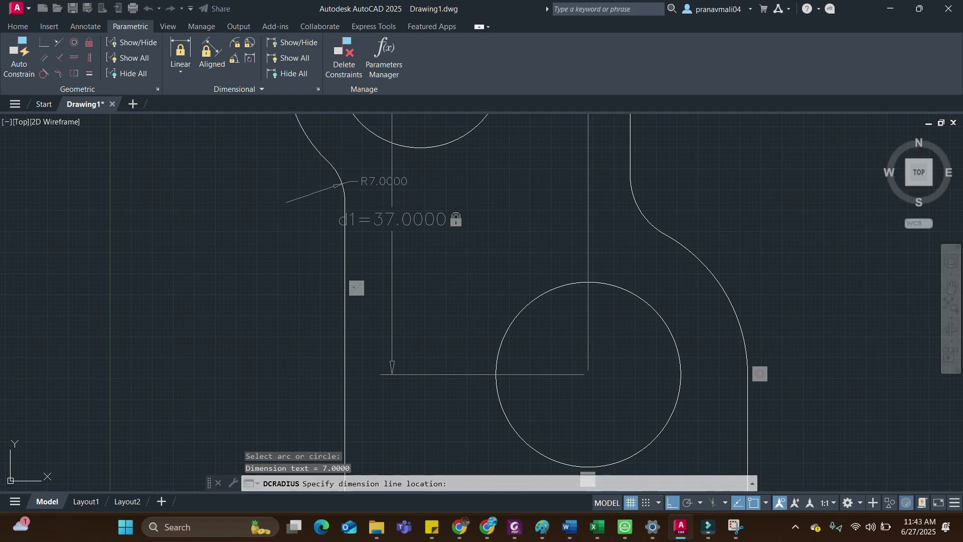
left_click(286, 203)
key("Return")
Apply a tangent constraint between the small left arc and the vertical left edge below it.
scroll(314, 197, "up", 4)
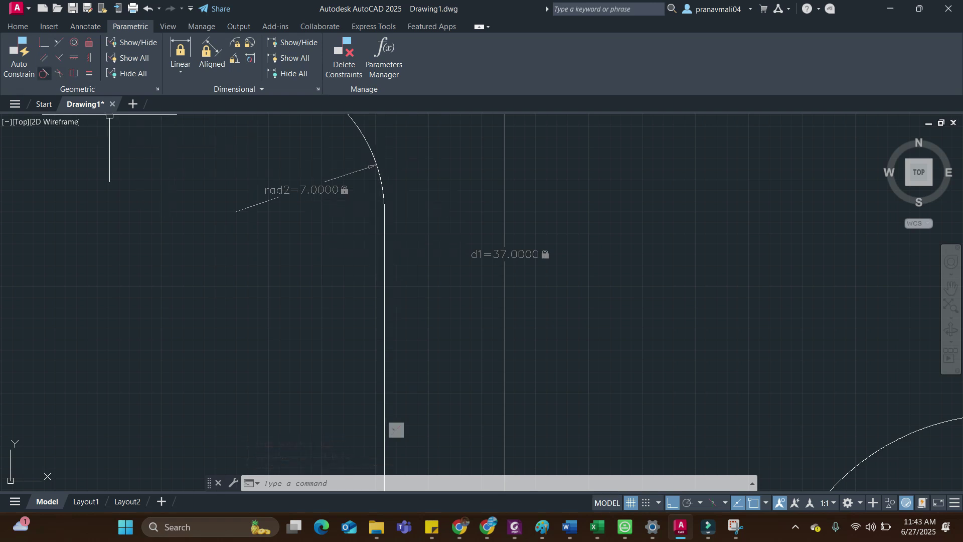
left_click(20, 53)
left_click(44, 73)
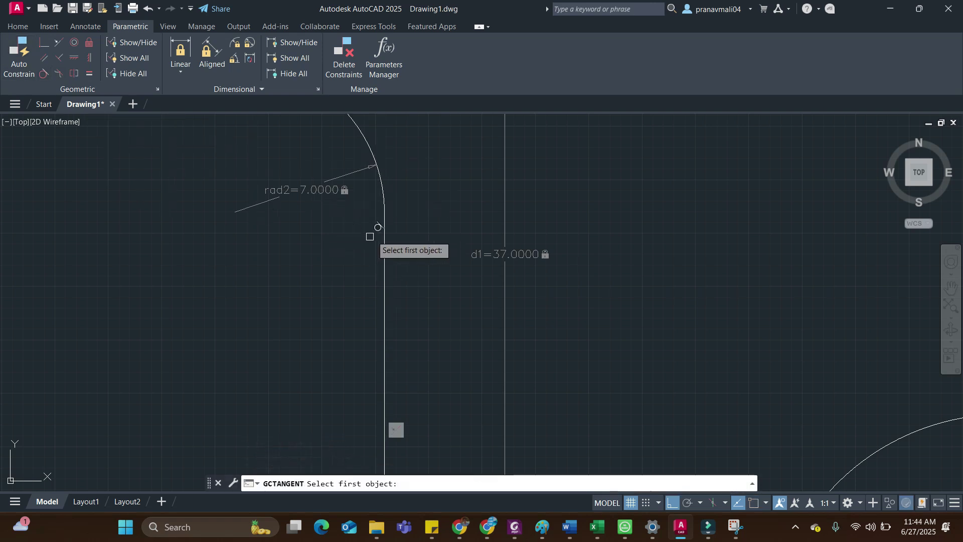
left_click(394, 185)
left_click(387, 248)
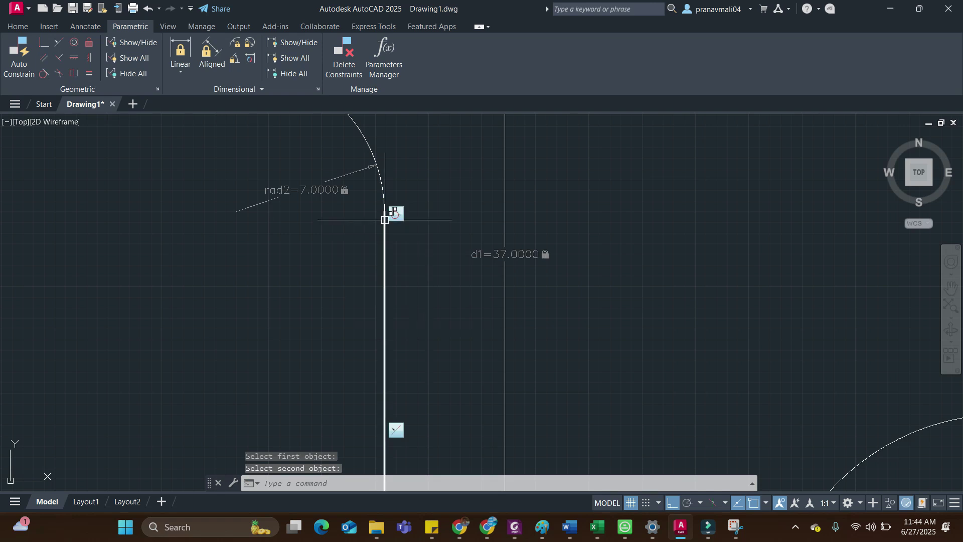
Check the right-side arc radii in 5.PDF in Foxit PDF Editor, and apply an equal constraint to the arcs at both ends of AutoCAD's upper right edge.
scroll(366, 283, "down", 3)
scroll(342, 249, "up", 1)
middle_click_drag(342, 249, 328, 264)
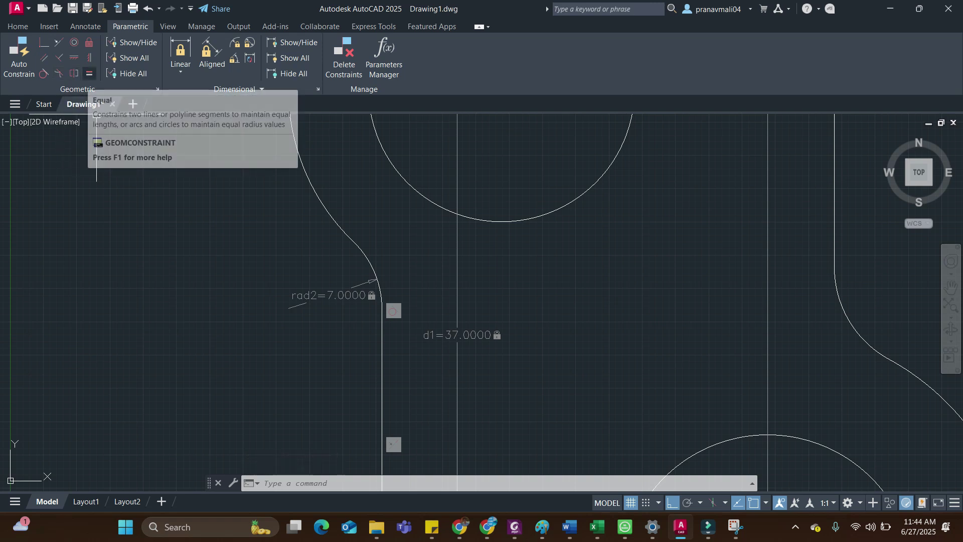
left_click(89, 73)
scroll(445, 263, "down", 2)
scroll(445, 263, "down", 2)
middle_click_drag(458, 249, 458, 348)
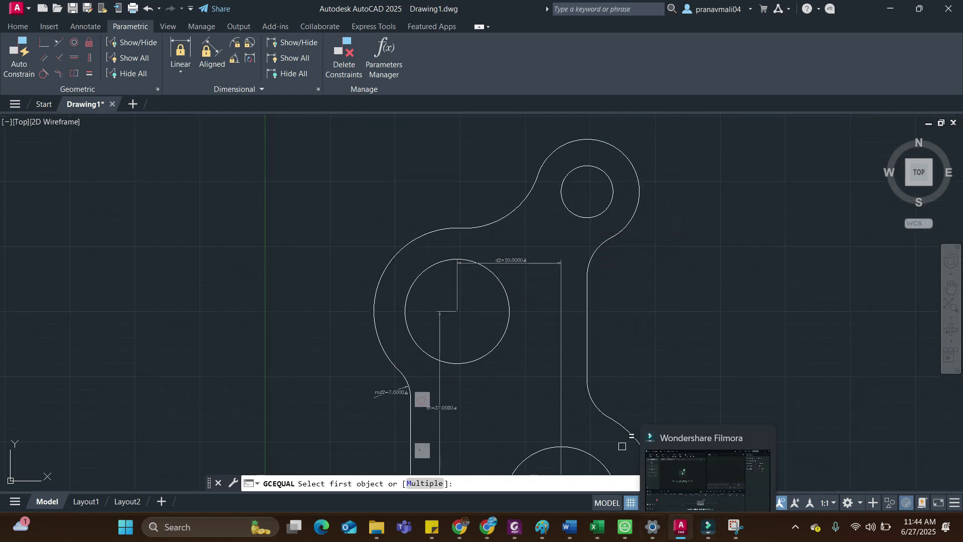
left_click(515, 527)
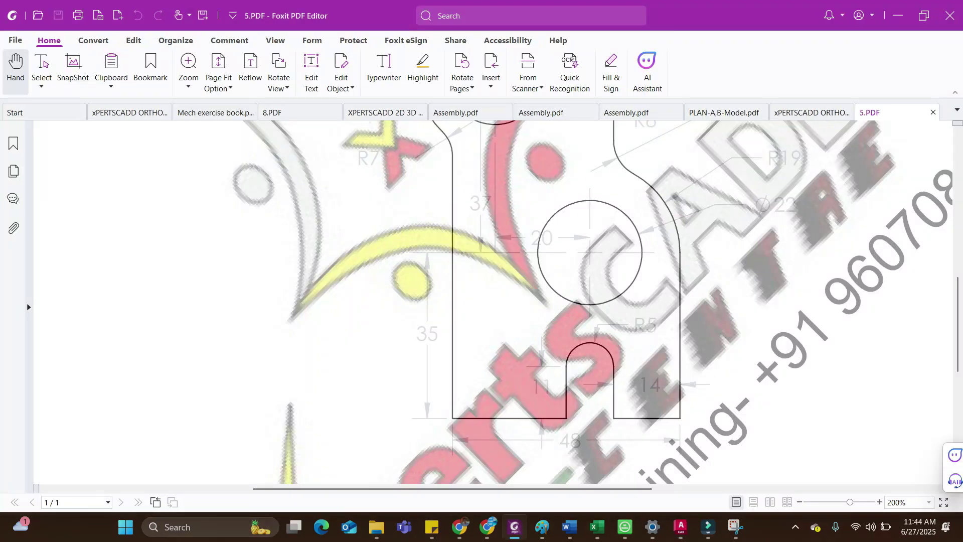
scroll(482, 301, "up", 4)
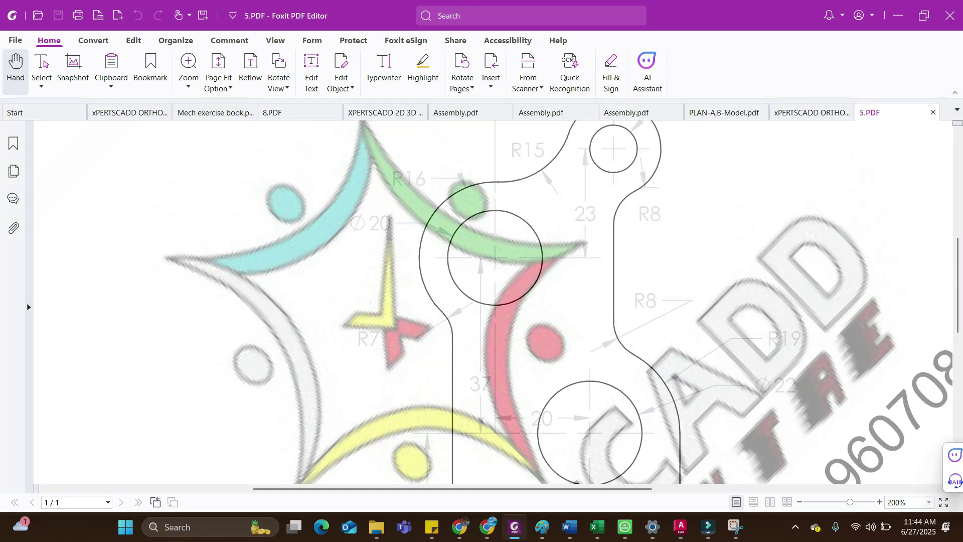
key("alt+Tab")
left_click(600, 254)
left_click(610, 399)
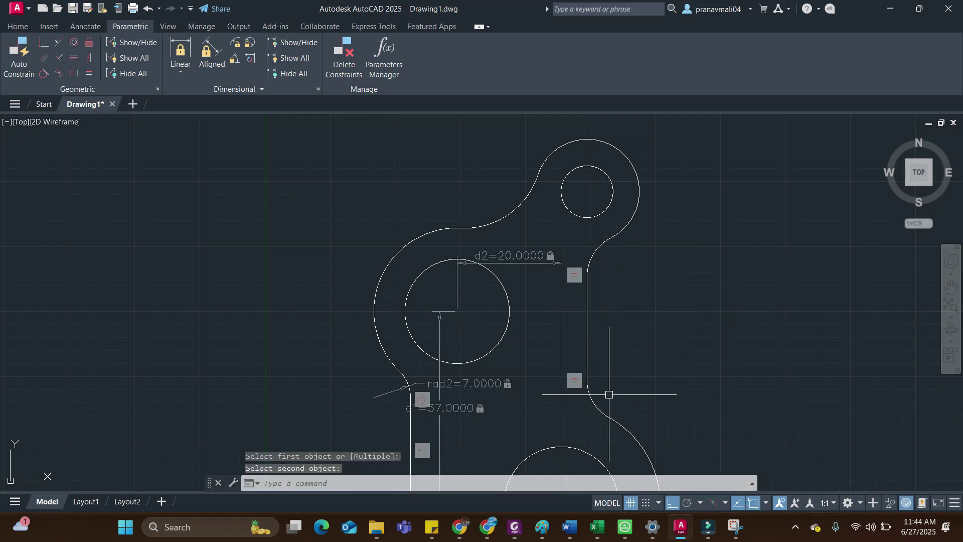
middle_click_drag(600, 299, 562, 273)
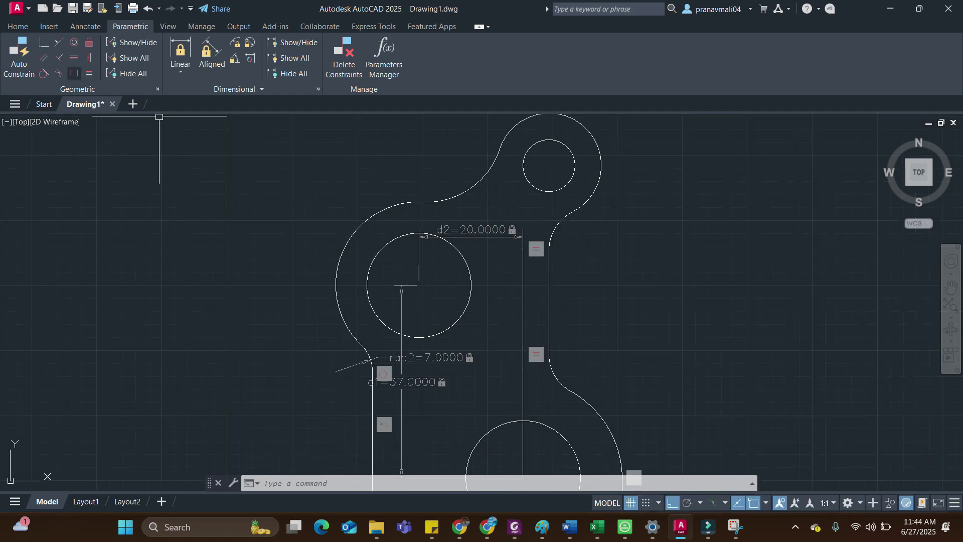
Draw a wavy open spline through six points in the empty area left of the profile, with ortho off.
middle_click_drag(112, 211, 464, 244)
type("3pl")
key("Escape")
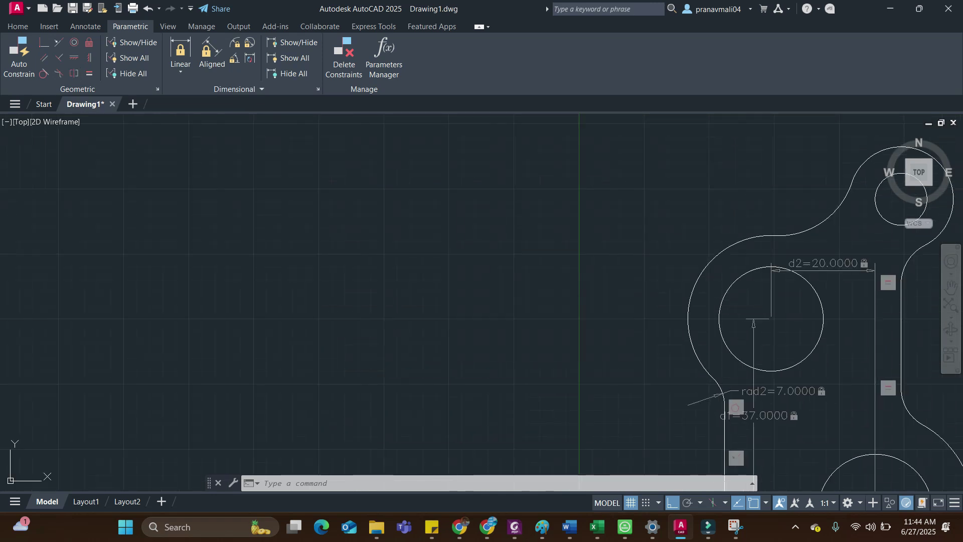
type("spl")
key("Return")
left_click(145, 258)
left_click(175, 193)
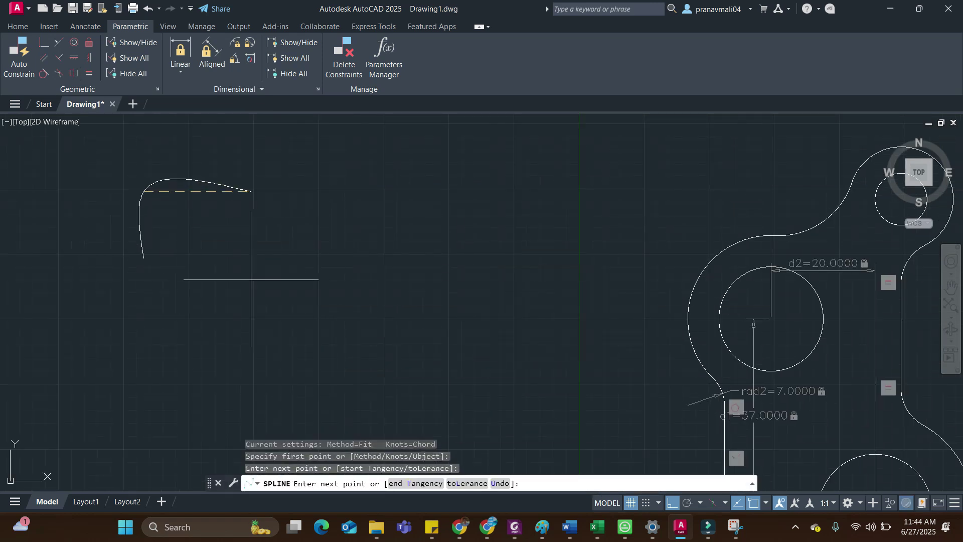
key("F8")
left_click(251, 281)
left_click(320, 232)
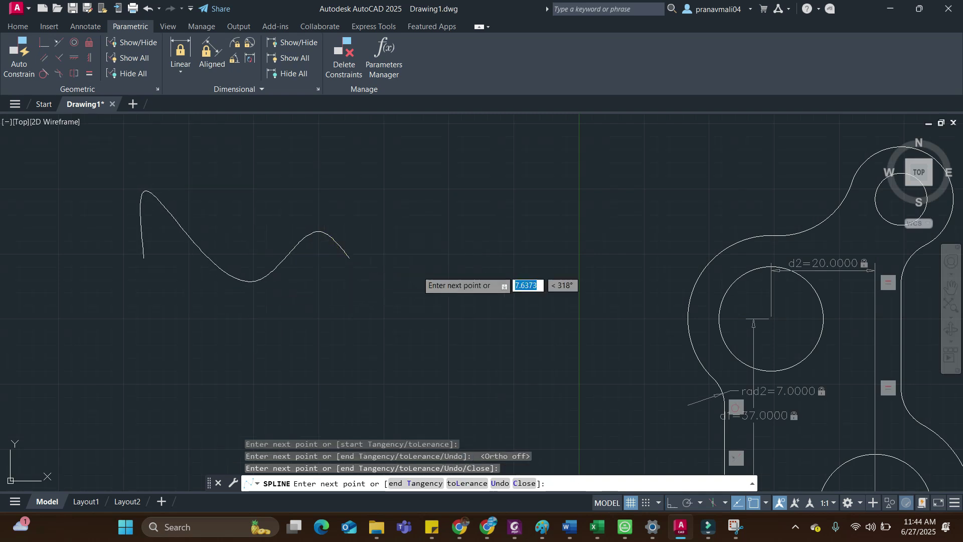
left_click(436, 246)
left_click(509, 211)
key("Return")
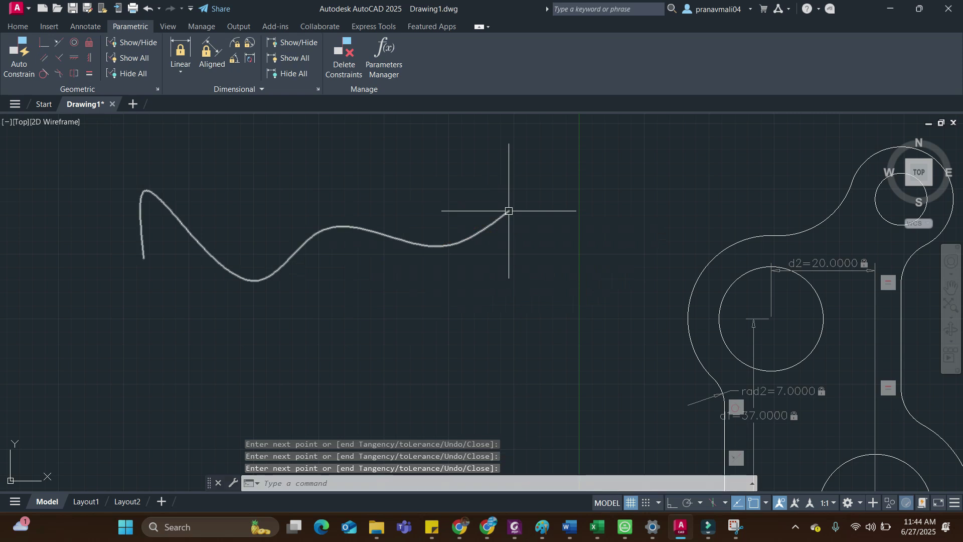
middle_click_drag(475, 299, 469, 310)
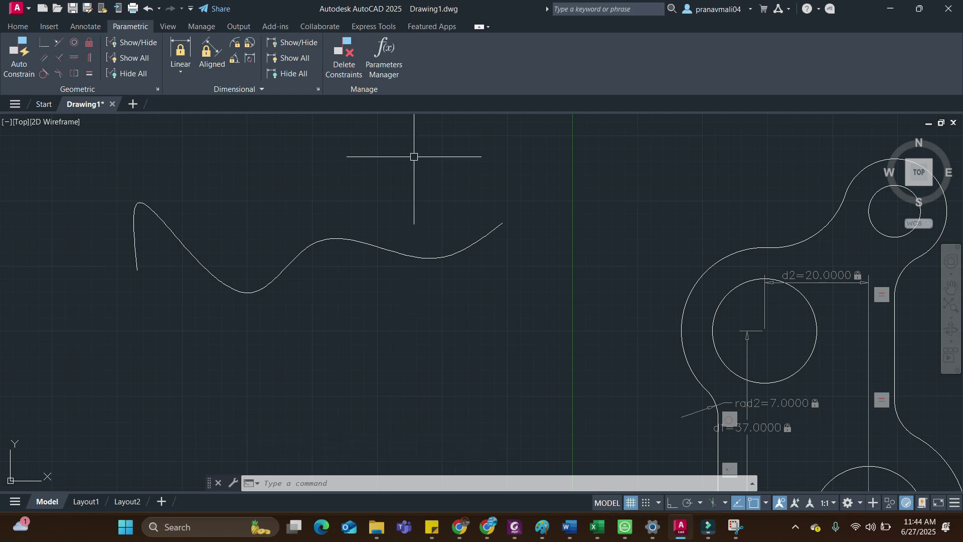
Draw a second open W-shaped spline through five points, below and to the left of the first spline.
type("SPL")
key("Return")
middle_click_drag(258, 206, 396, 210)
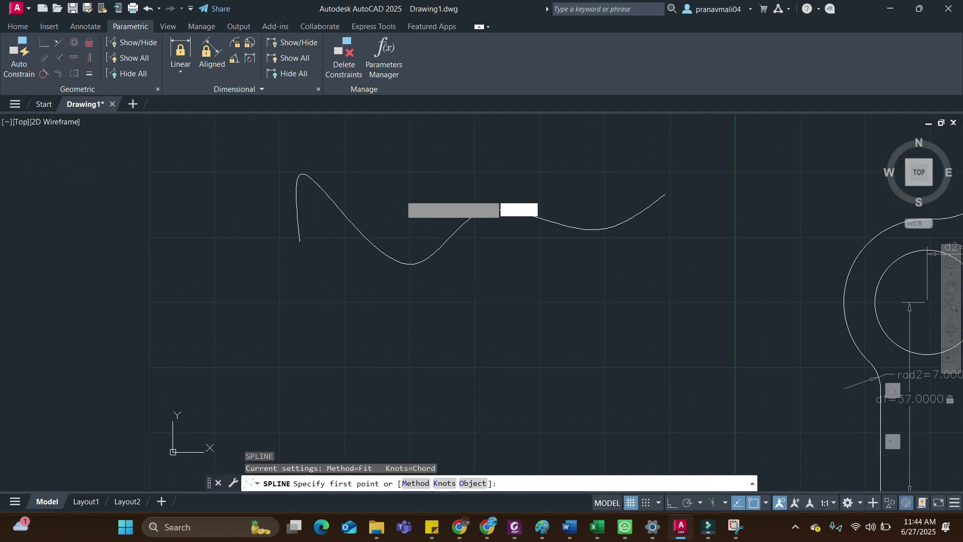
left_click(286, 304)
left_click(258, 369)
left_click(226, 275)
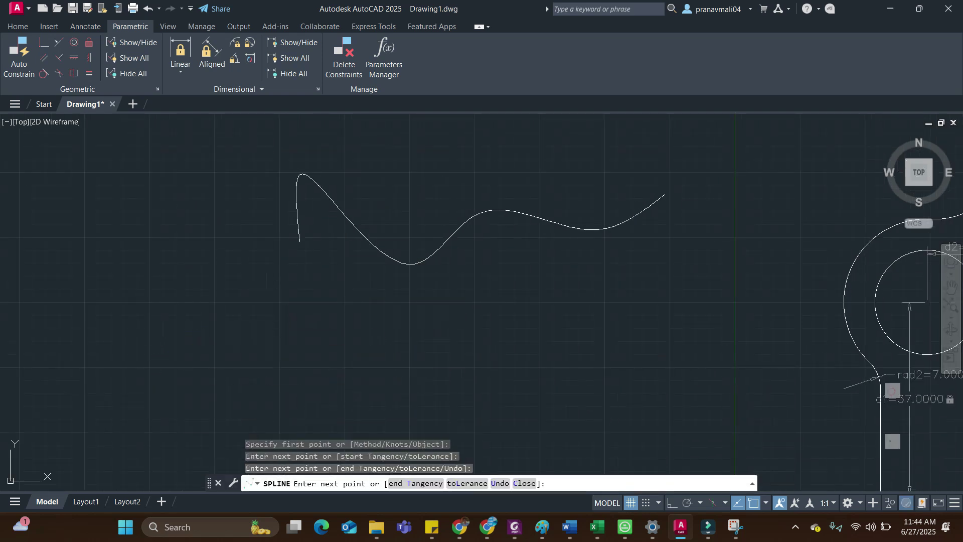
left_click(131, 389)
left_click(94, 291)
key("Return")
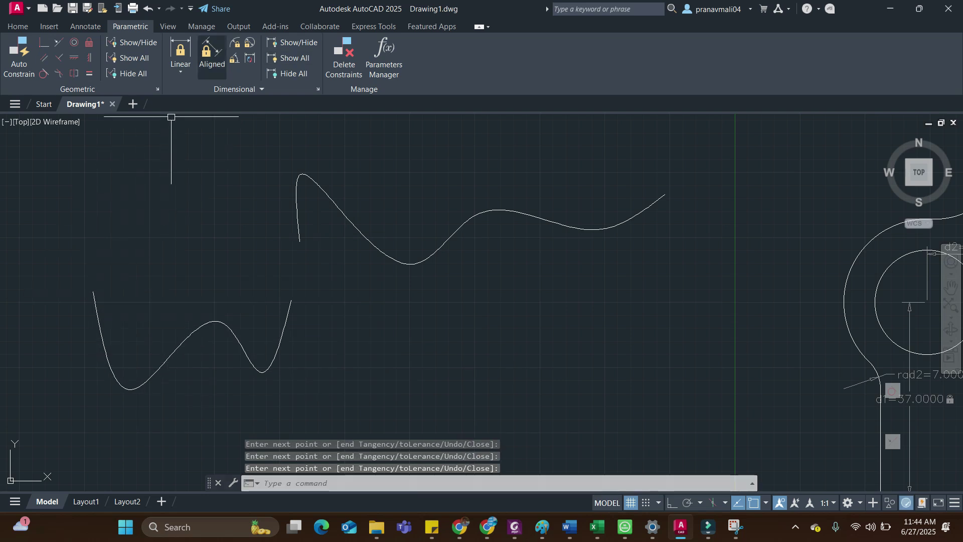
Apply a smooth constraint between the right end of the W-shaped spline and the left end of the upper wavy spline.
left_click(59, 74)
left_click(290, 307)
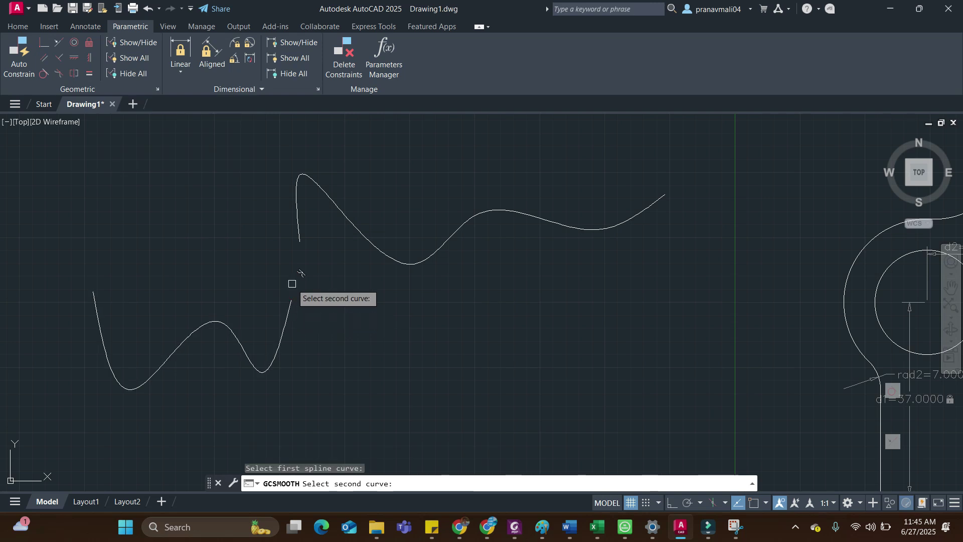
left_click(299, 241)
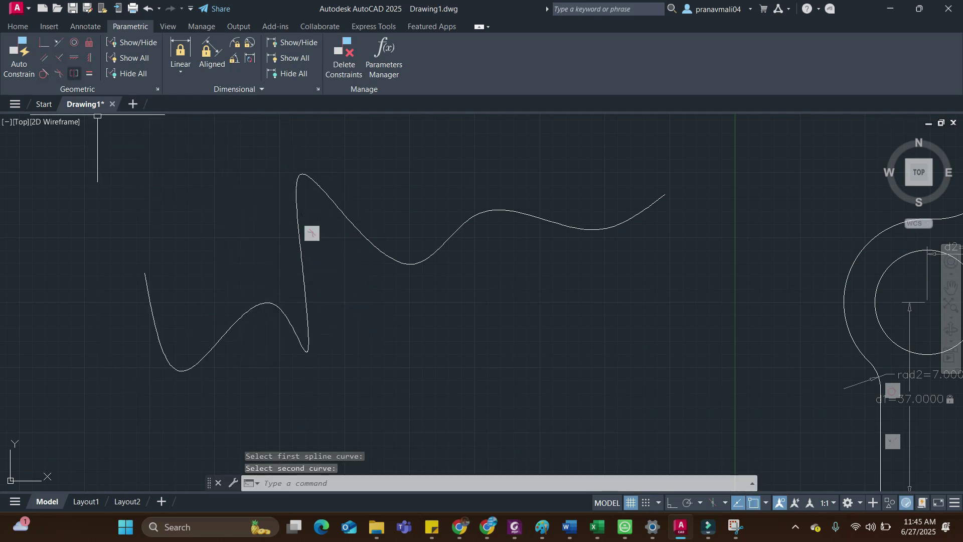
Draw three separate lines left of the splines: a slanted one, a long near-vertical one in the middle, and an oppositely slanted one about 48 units long.
scroll(206, 190, "down", 5)
type("l")
key("Return")
left_click(149, 187)
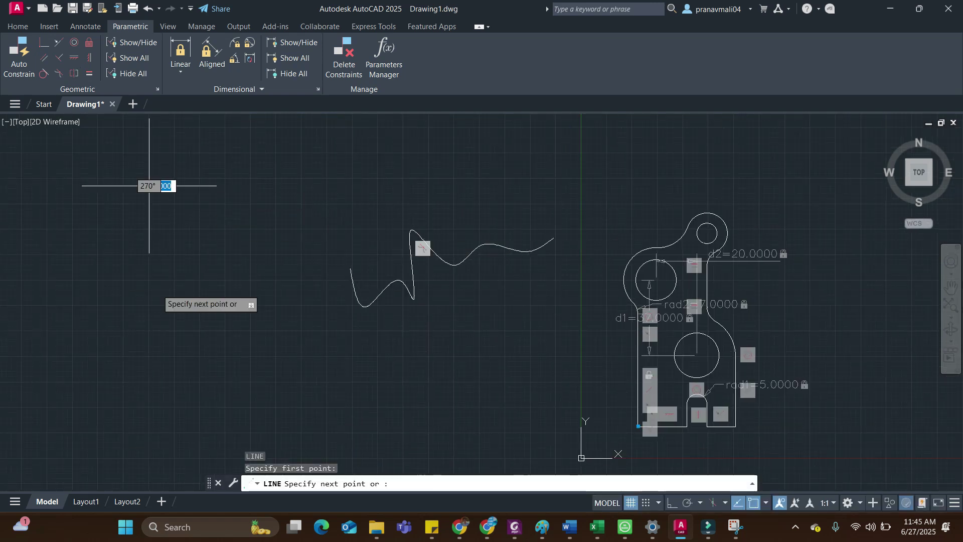
left_click(176, 300)
key("Return")
key("Return")
left_click(205, 143)
left_click(206, 370)
key("Return")
key("Return")
left_click(215, 268)
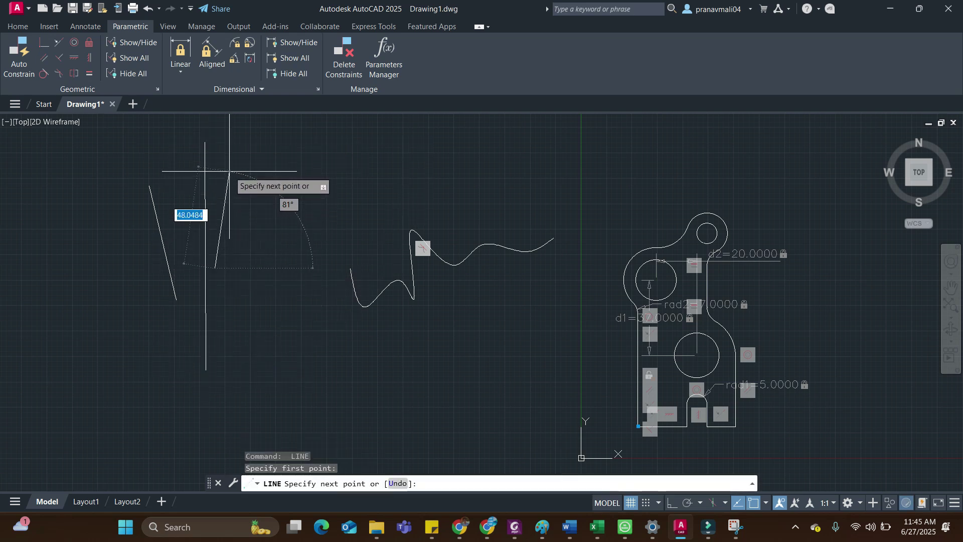
left_click(230, 171)
key("Return")
middle_click_drag(233, 168, 269, 168)
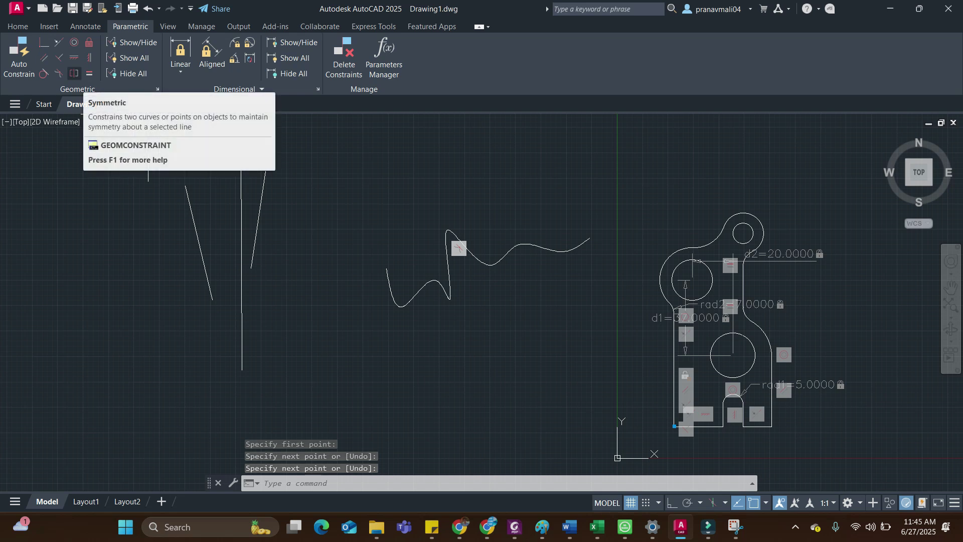
Apply a symmetric constraint to the two slanted lines, using the long middle line as the symmetry line.
left_click(73, 73)
left_click(199, 226)
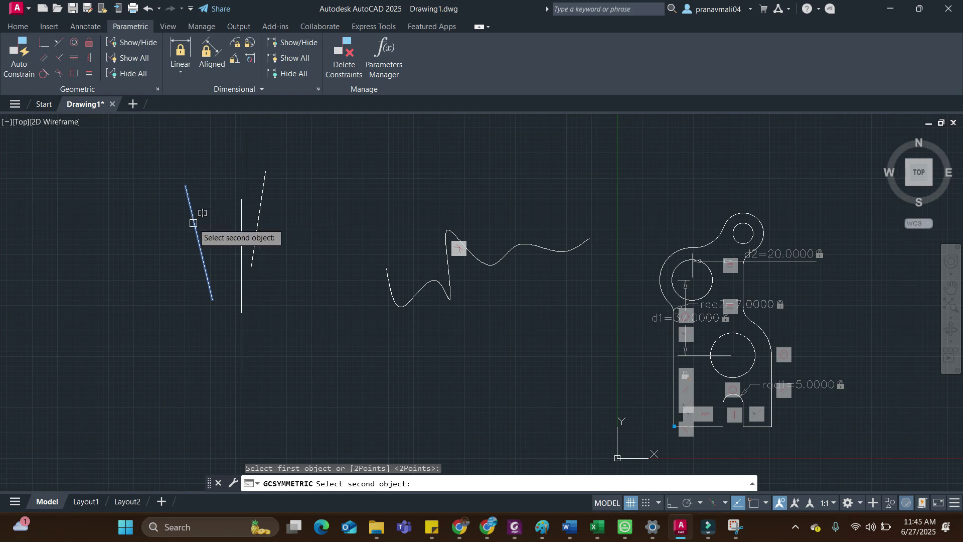
left_click(266, 191)
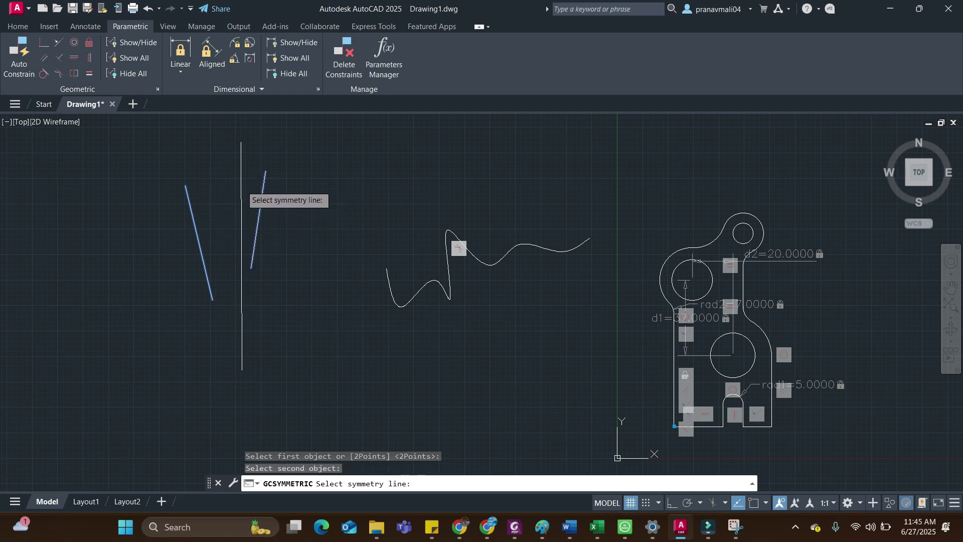
left_click(241, 196)
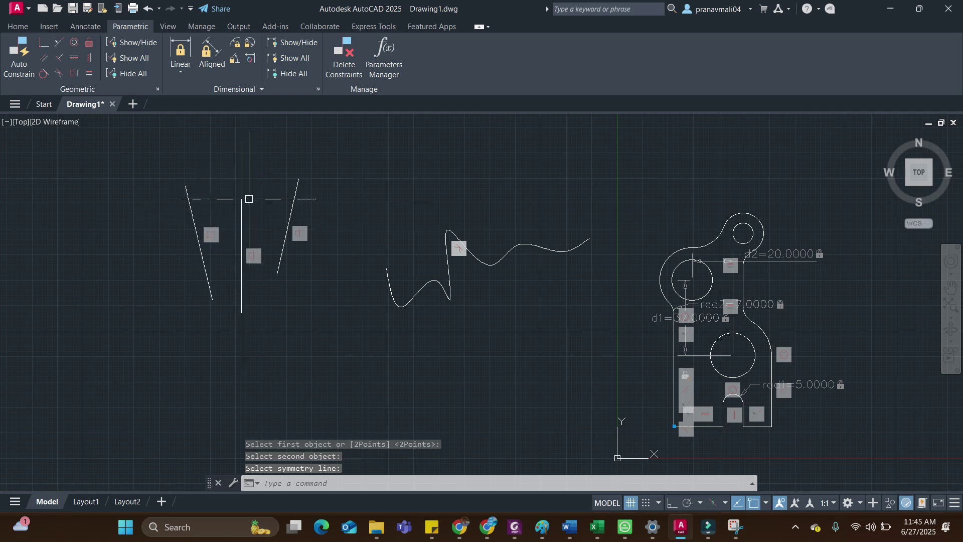
Add an aligned dimension between the endpoints of the right slanted line, placed on its right side.
middle_click_drag(207, 206, 183, 246)
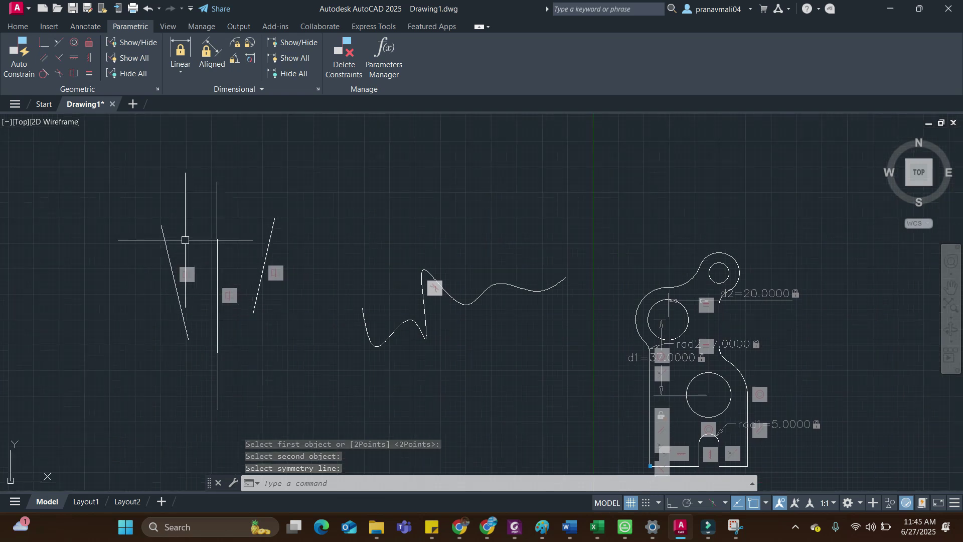
middle_click_drag(151, 217, 60, 189)
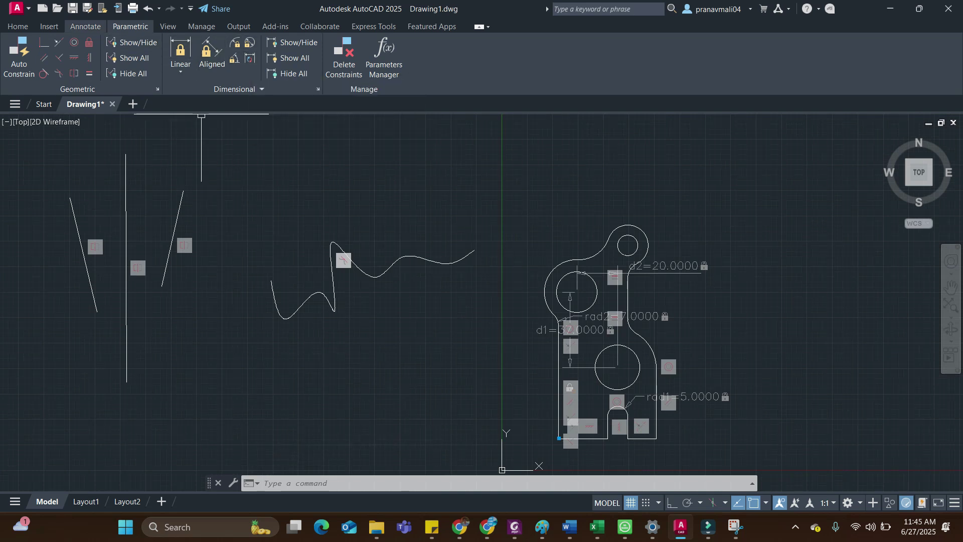
left_click(17, 26)
type("l")
key("Return")
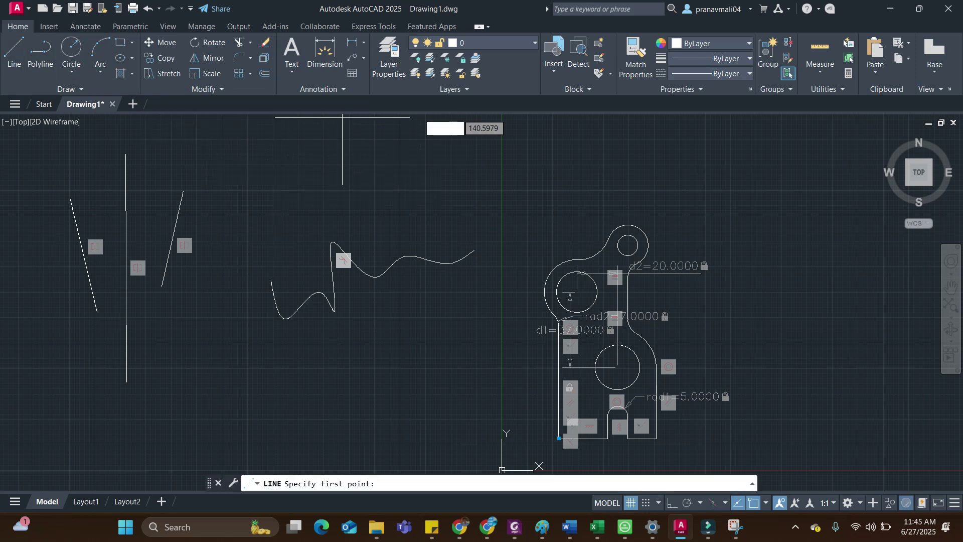
left_click(364, 42)
left_click(374, 110)
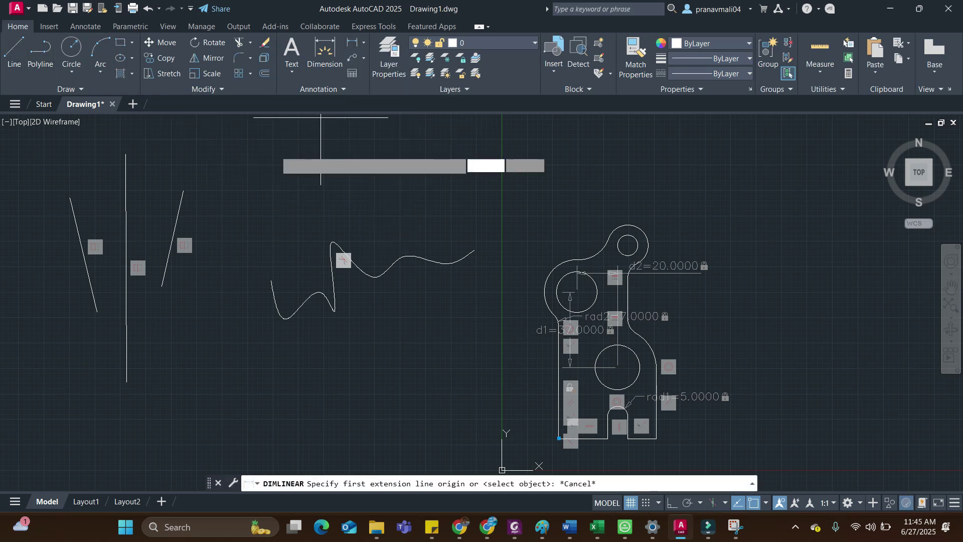
left_click(184, 191)
left_click(163, 286)
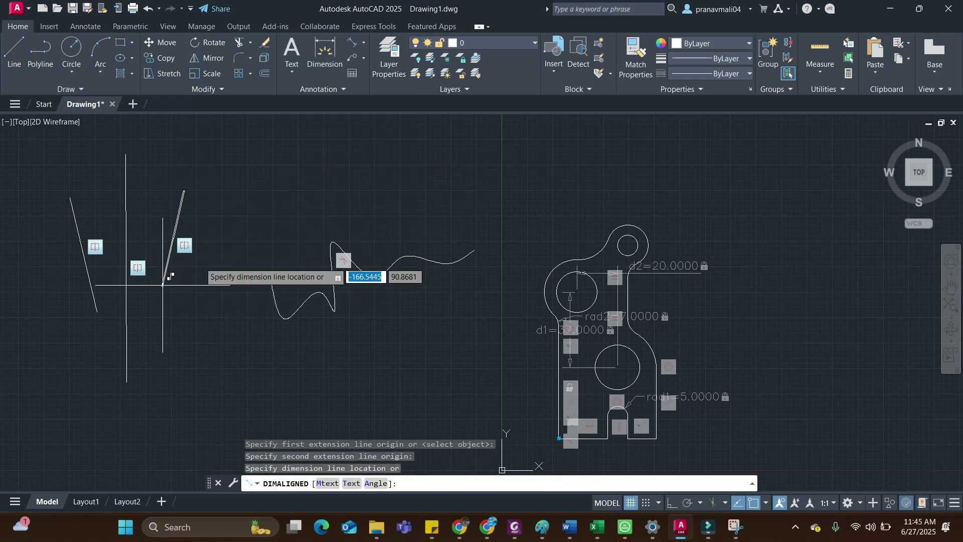
left_click(186, 259)
scroll(209, 252, "up", 8)
scroll(214, 245, "up", 2)
scroll(214, 243, "down", 5)
Convert the right slanted line's aligned dimension into a dimensional constraint.
left_click(130, 26)
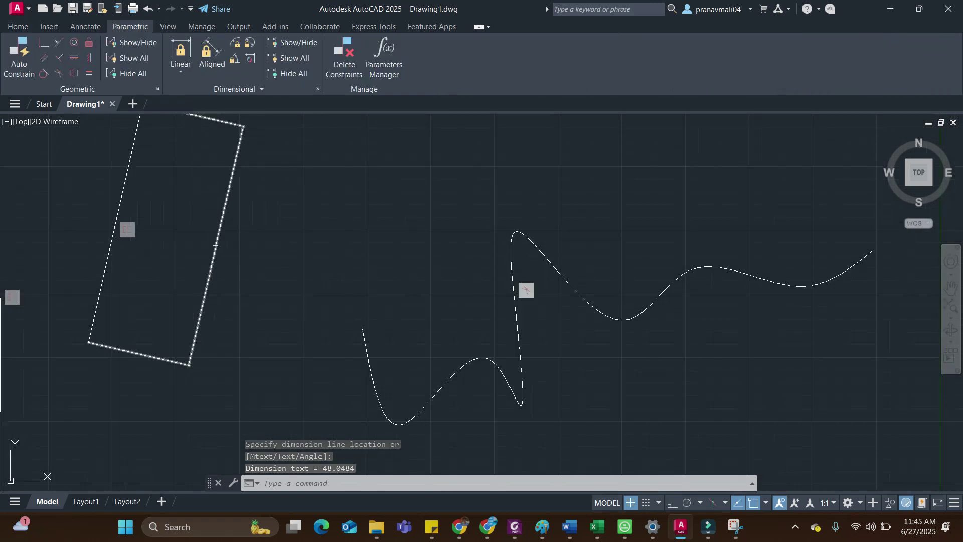
left_click(250, 58)
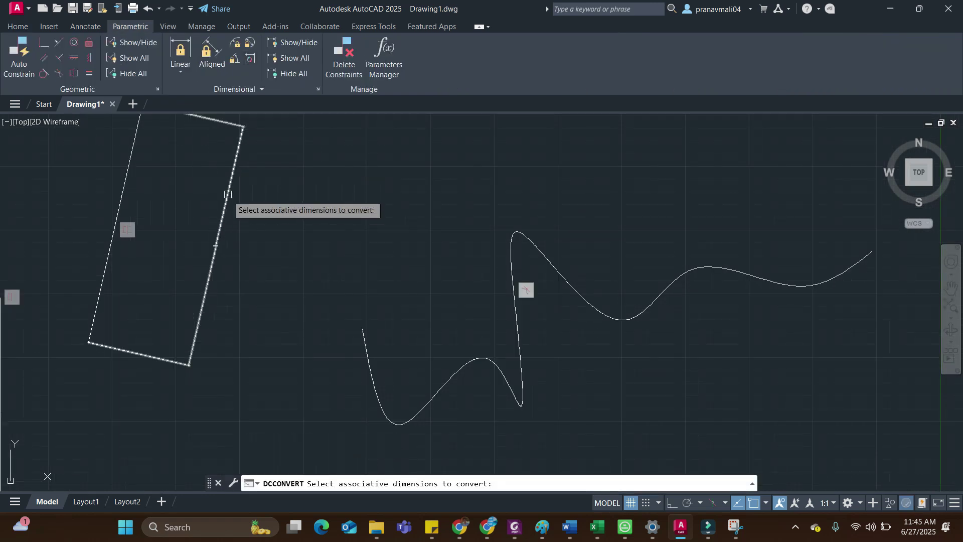
left_click(223, 209)
key("Return")
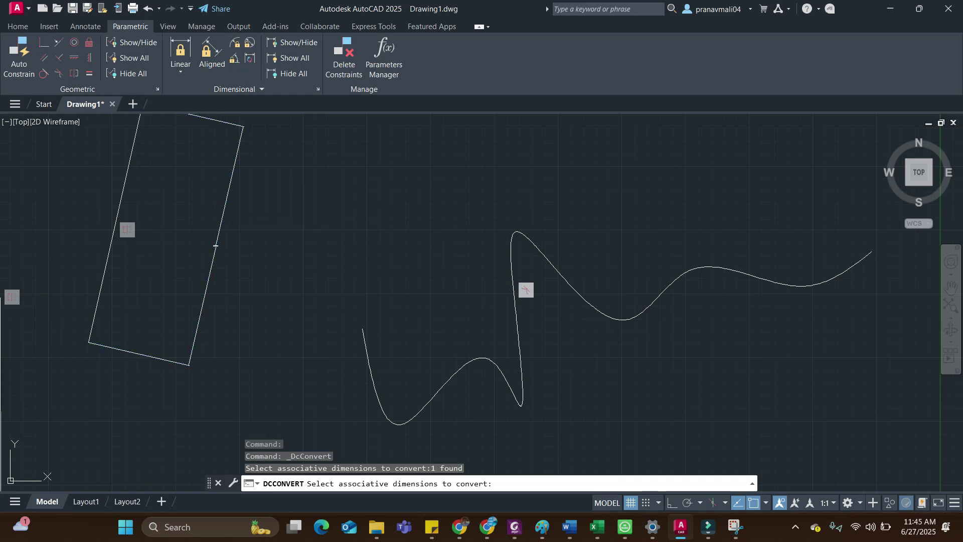
middle_click_drag(255, 257, 319, 258)
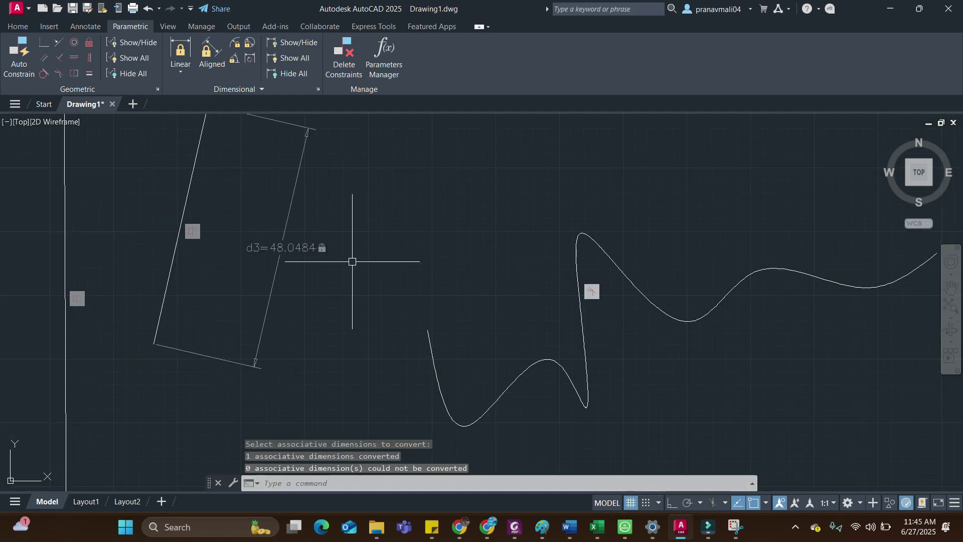
Hide all geometric and dimensional constraints in the drawing, and show them all again.
scroll(301, 251, "down", 4)
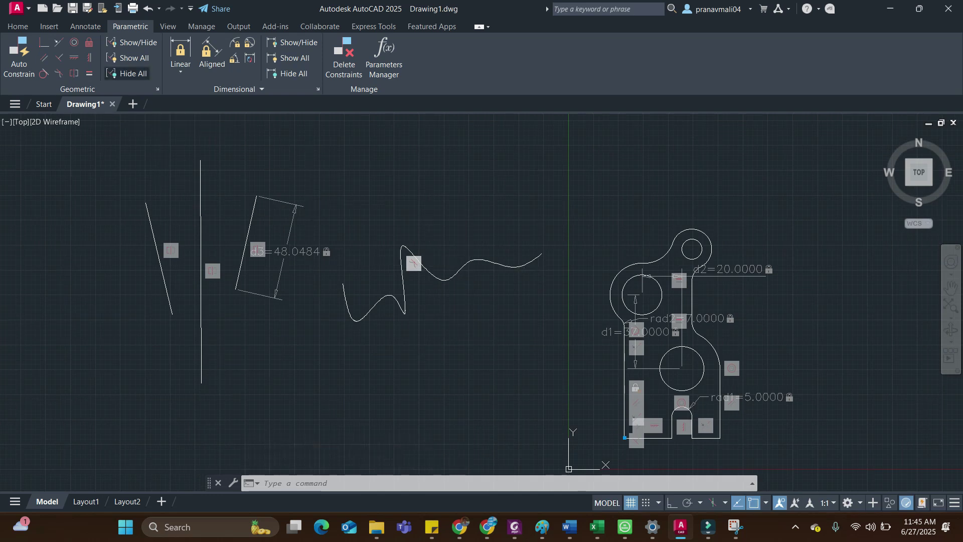
left_click(128, 73)
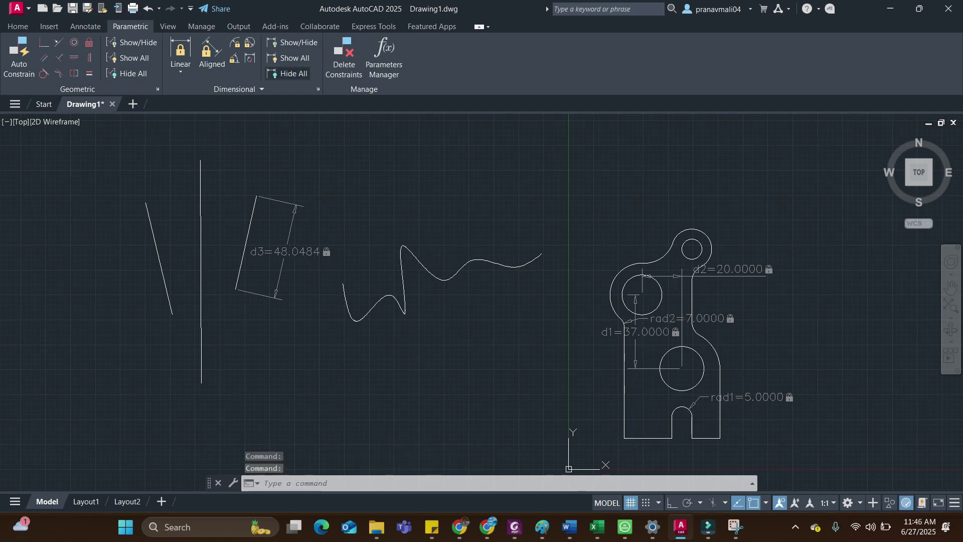
left_click(289, 73)
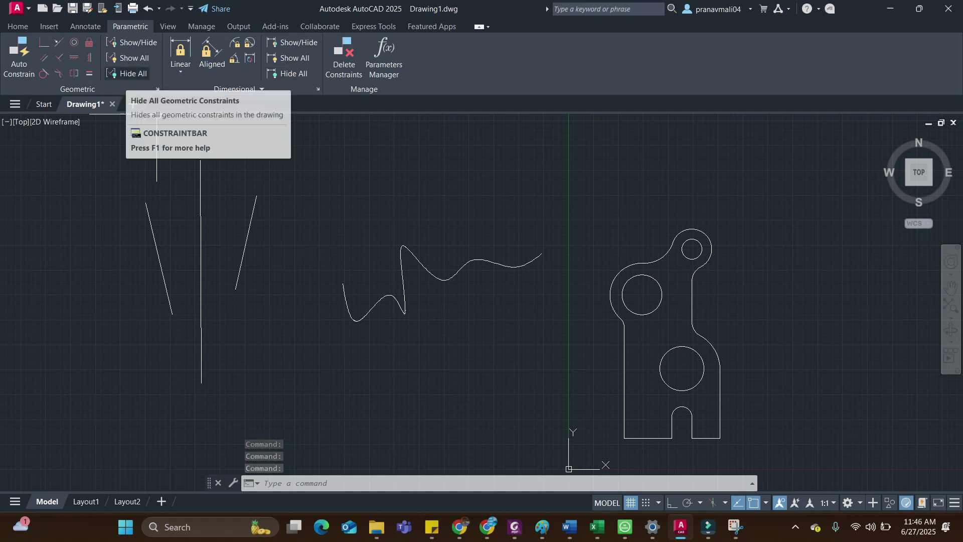
left_click(128, 58)
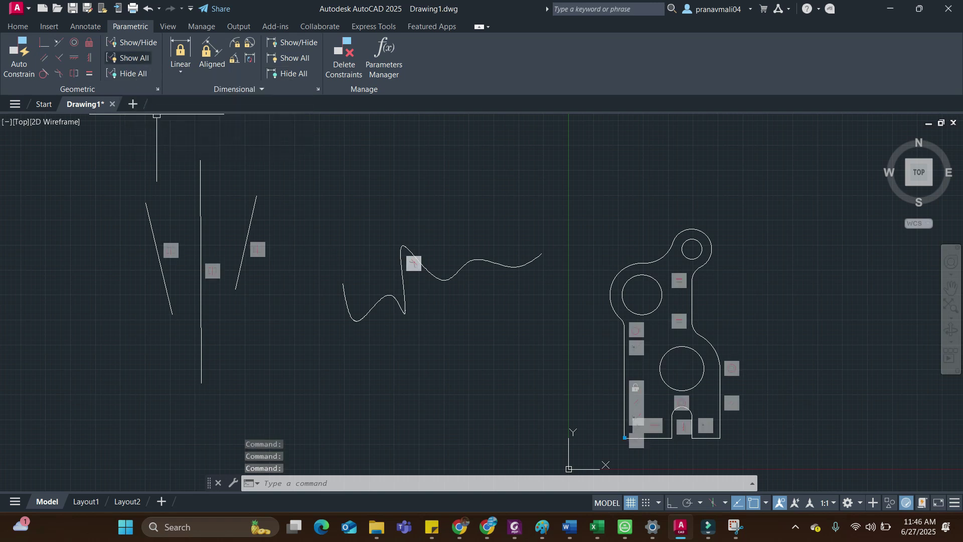
left_click(291, 58)
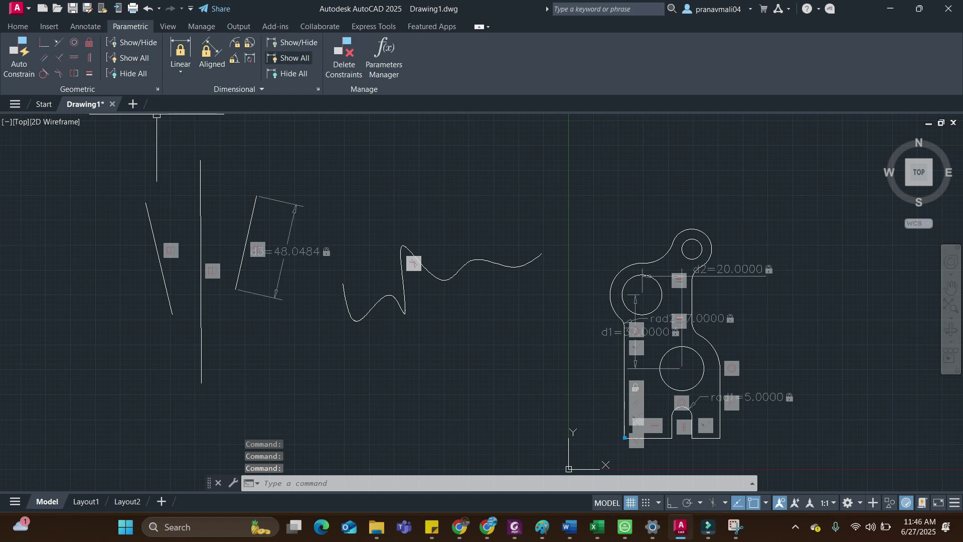
scroll(326, 146, "down", 2)
scroll(333, 172, "up", 4)
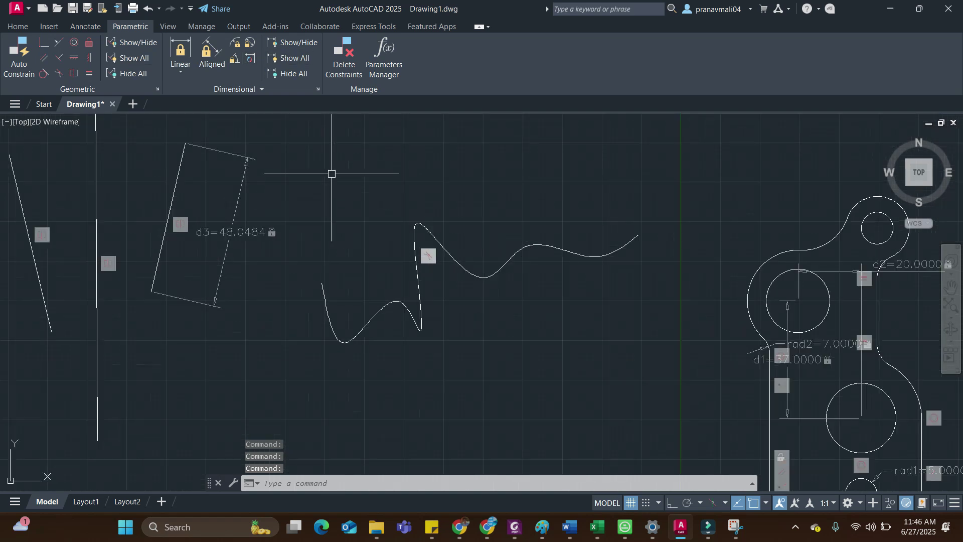
Delete all constraints from the large arc on the profile's right side.
left_click(344, 58)
scroll(346, 150, "down", 2)
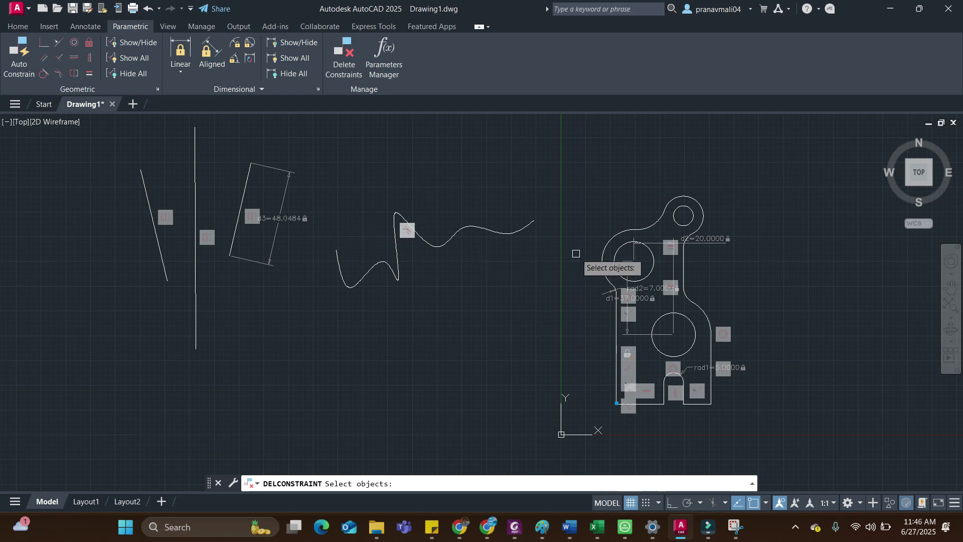
middle_click_drag(711, 293, 657, 278)
left_click(651, 294)
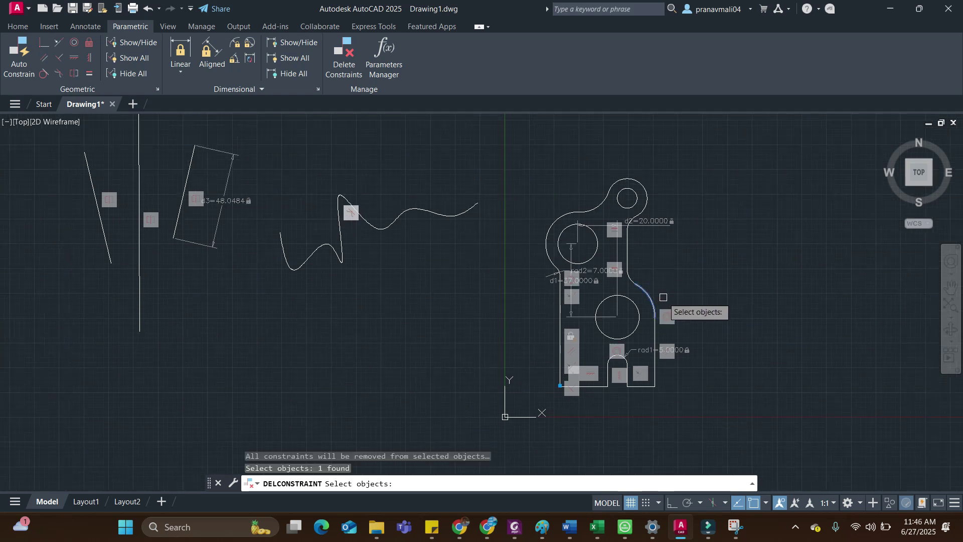
key("Return")
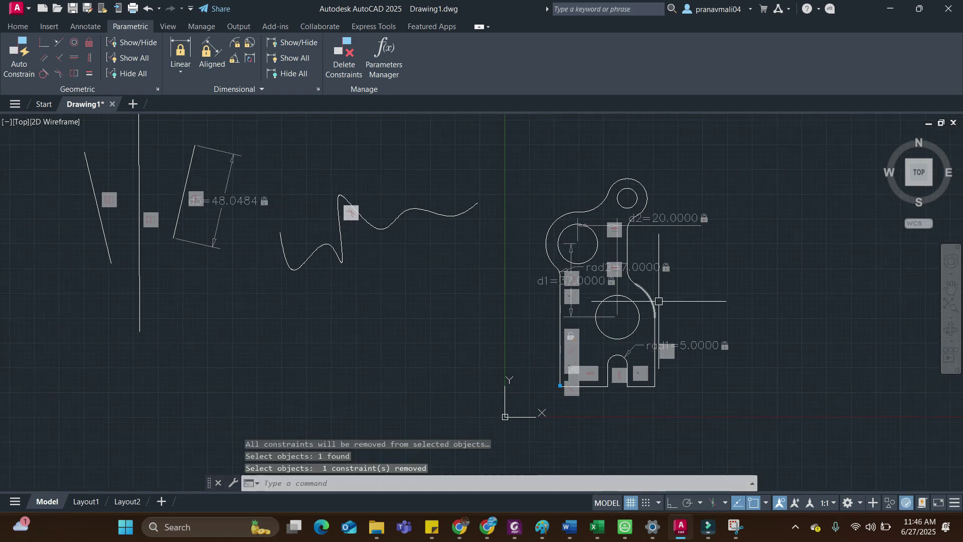
Apply Auto Constrain to the entire mechanical profile, including its holes and slot.
scroll(648, 299, "up", 5)
scroll(652, 301, "down", 7)
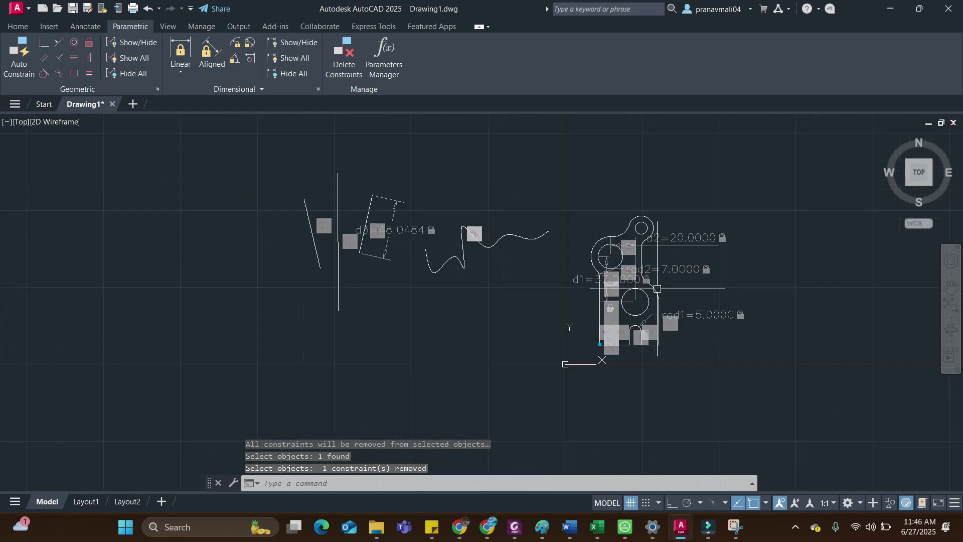
left_click(523, 179)
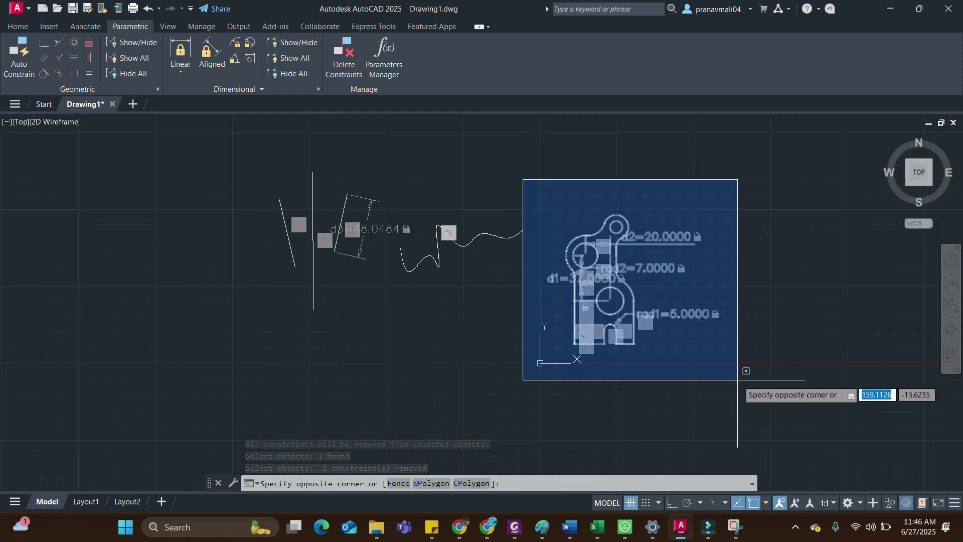
left_click(746, 384)
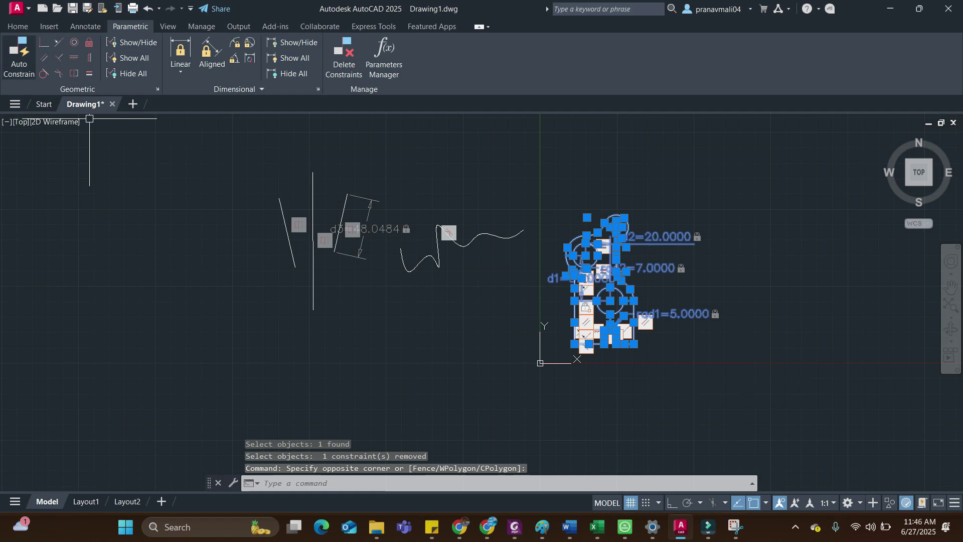
left_click(19, 57)
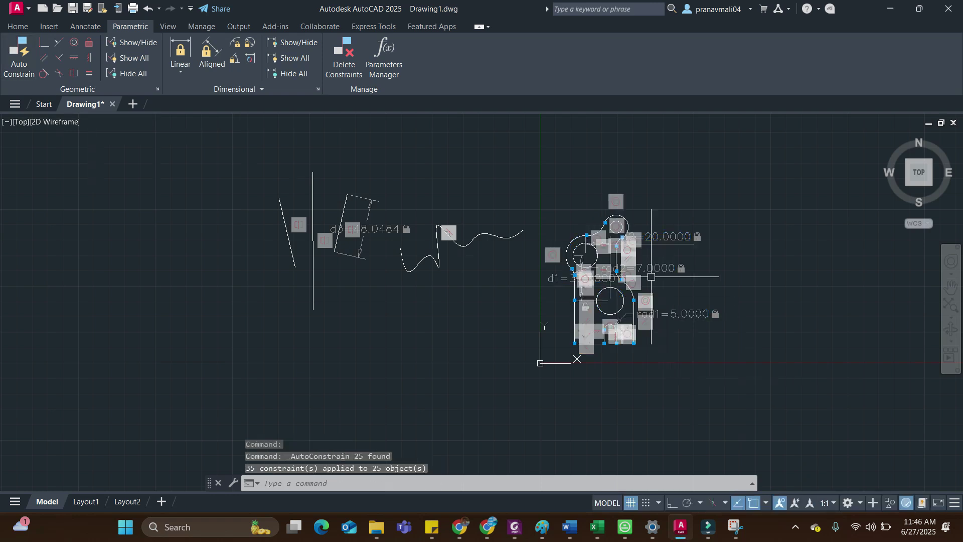
scroll(624, 302, "up", 4)
scroll(617, 303, "down", 3)
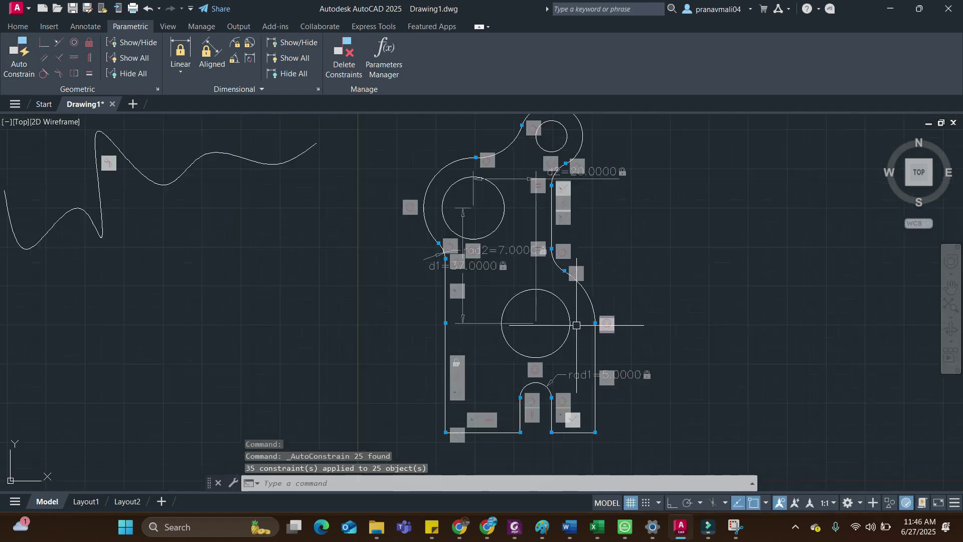
Draw two concentric circles in the empty area left of the symmetric lines, with radii of about 17.33 and 34.
middle_click_drag(64, 278, 345, 263)
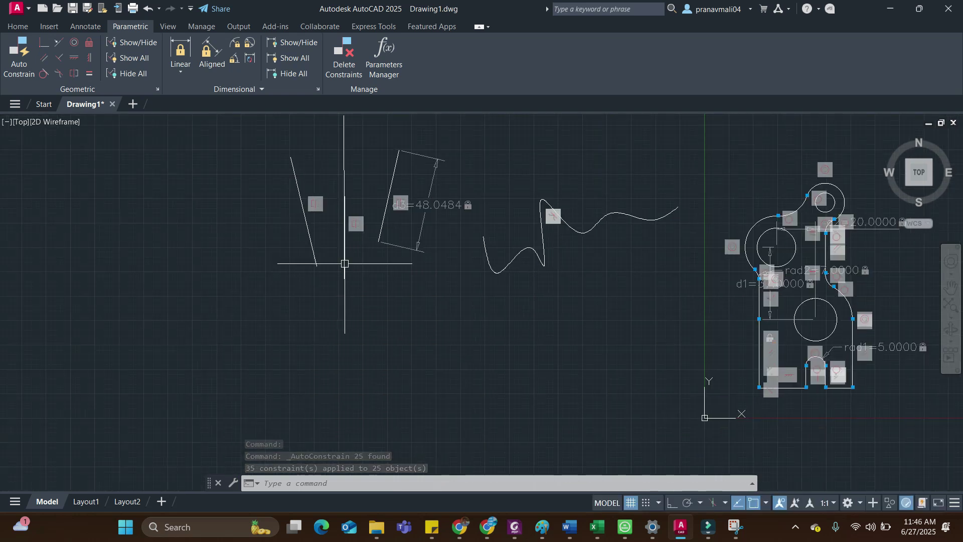
type("c")
key("Return")
left_click(117, 235)
middle_click_drag(139, 249, 427, 313)
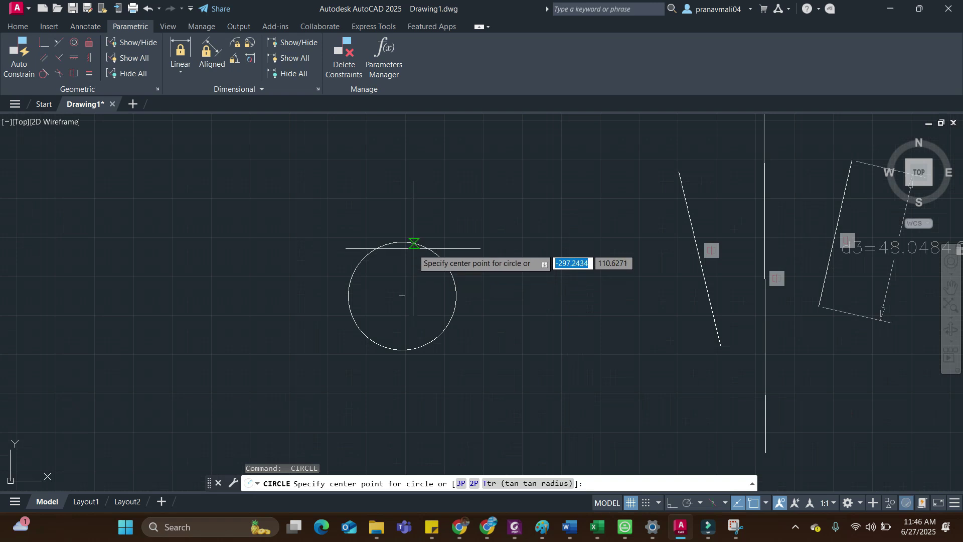
left_click(402, 296)
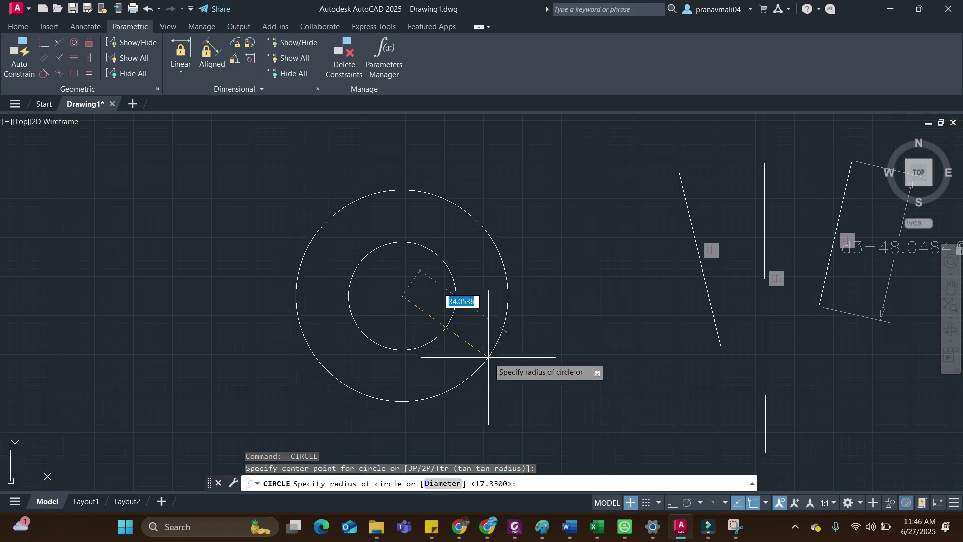
left_click(491, 354)
Add radius constraints to the two concentric circles, setting the inner one to 18 and the outer one to 35.
left_click(234, 43)
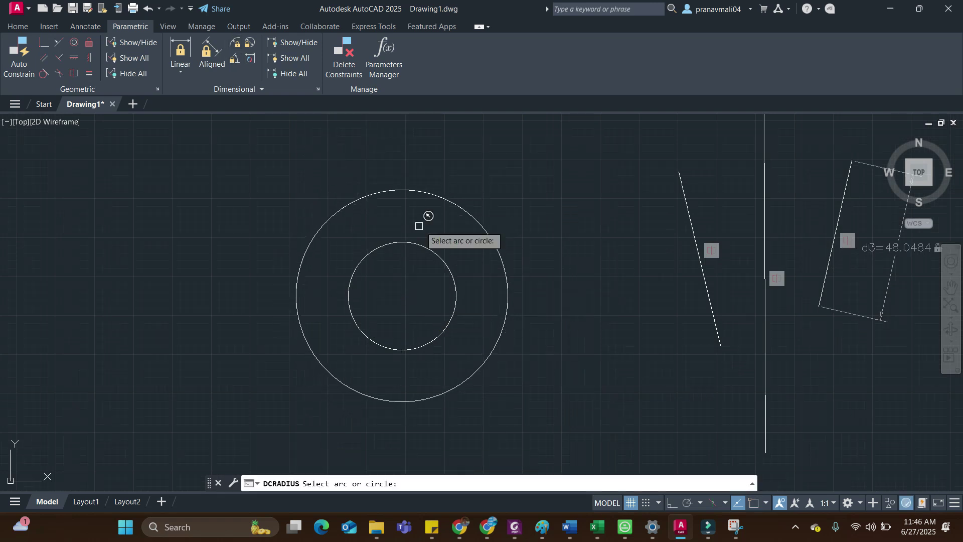
left_click(440, 259)
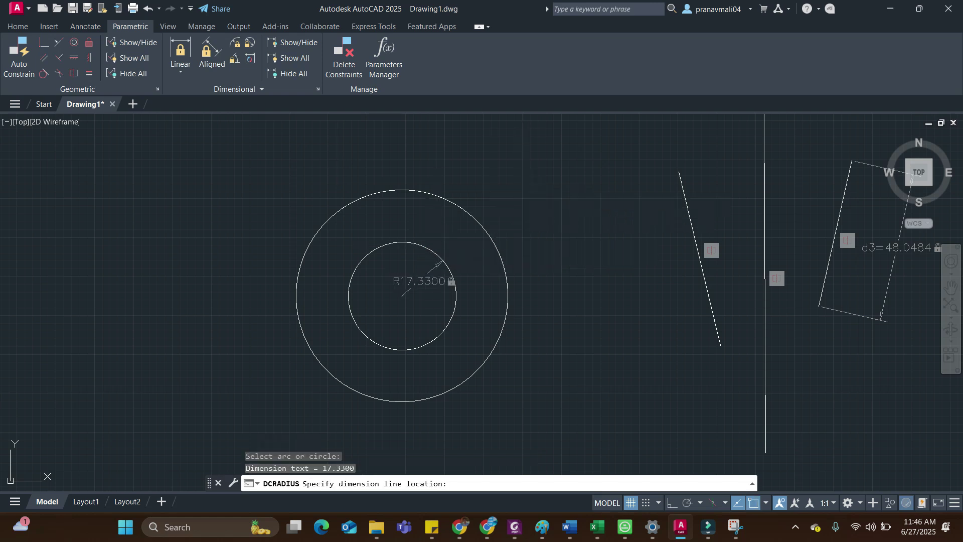
left_click(420, 282)
type("18")
key("Return")
key("Return")
left_click(465, 207)
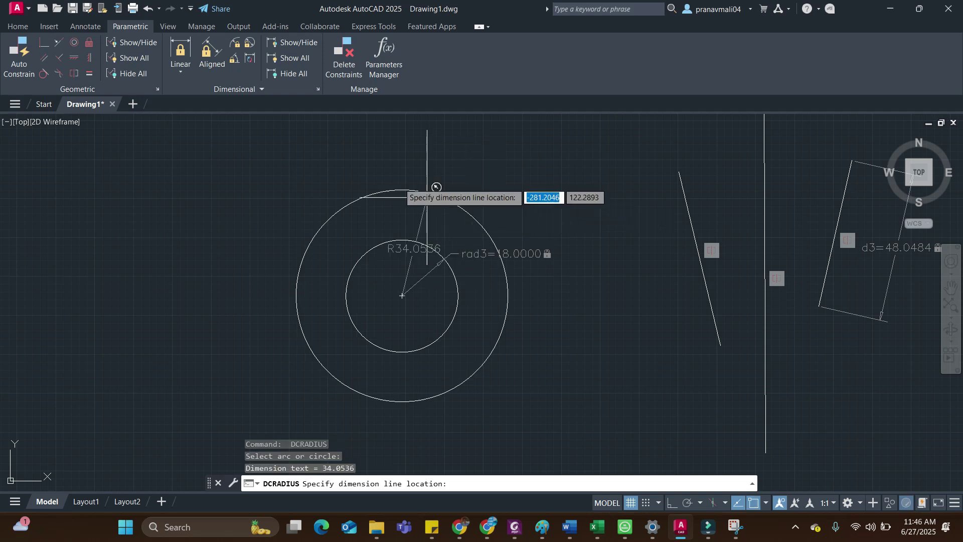
left_click(391, 250)
type("35")
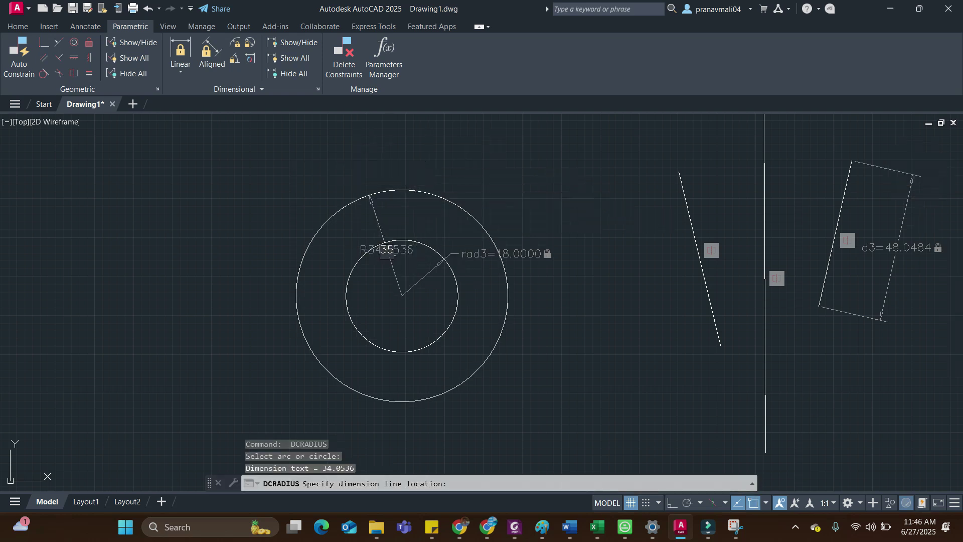
key("Return")
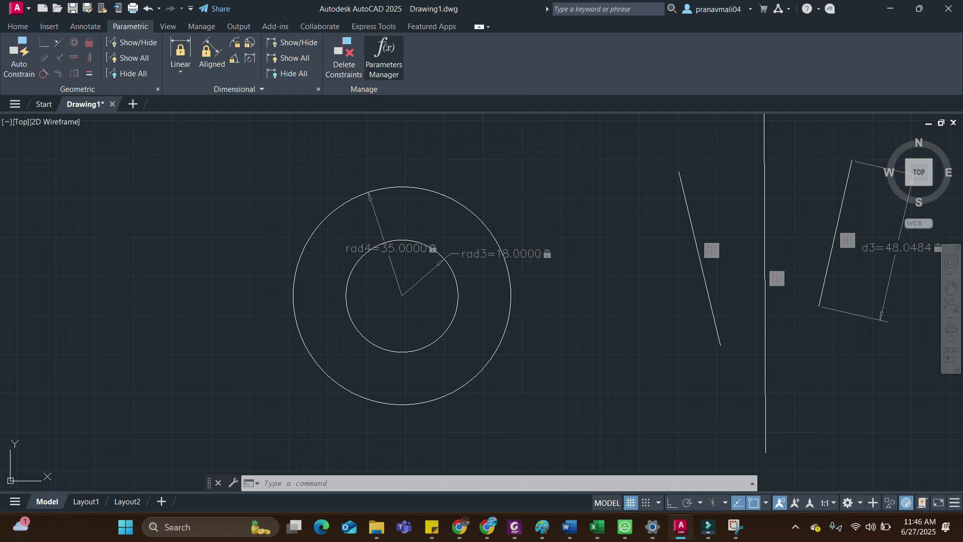
Open the Parameters Manager and rename the inner circle's radius parameter to R1 and the outer circle's to R2.
left_click(384, 56)
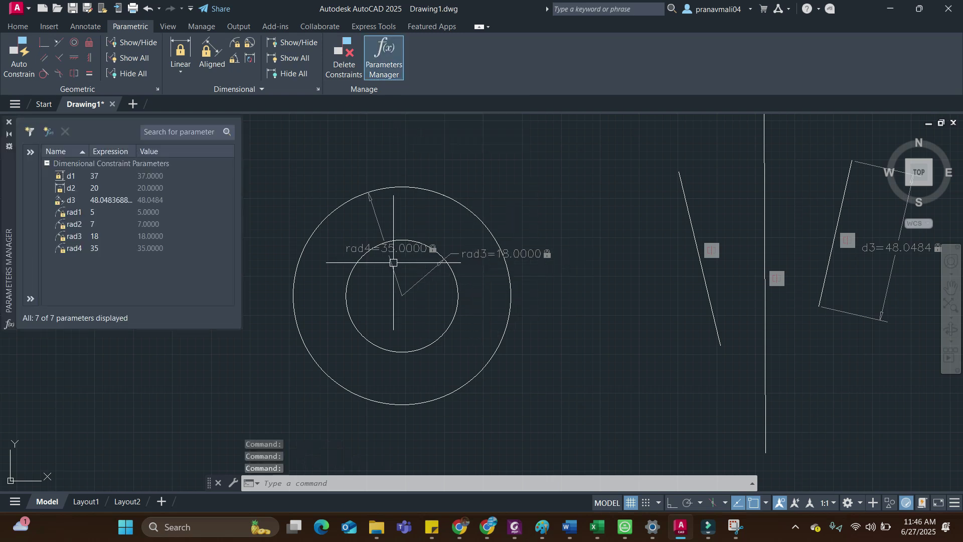
middle_click_drag(372, 261, 424, 261)
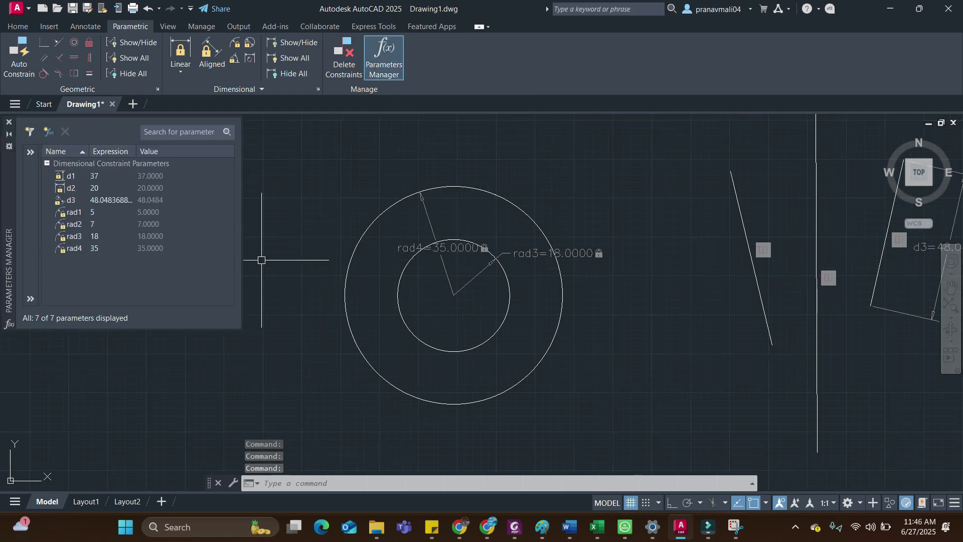
double_click(74, 236)
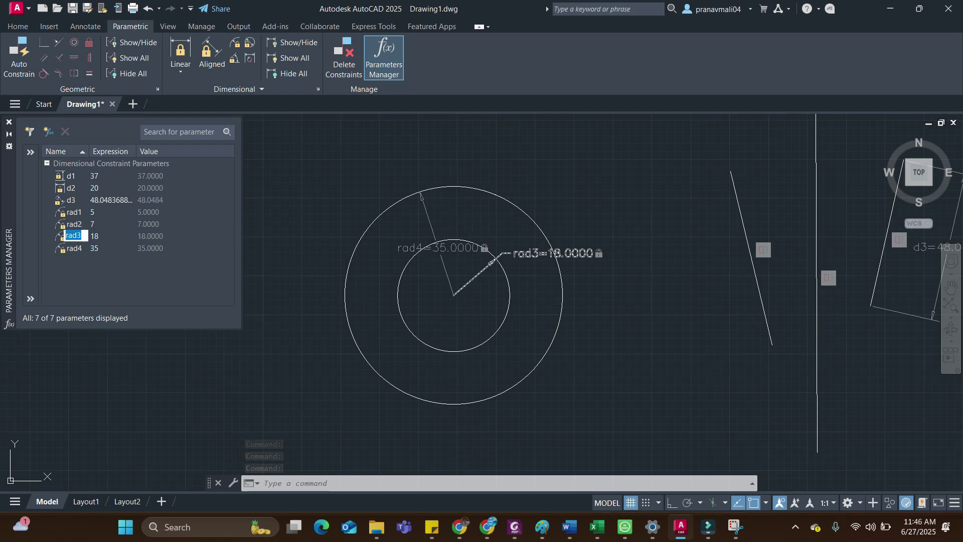
key("Tab")
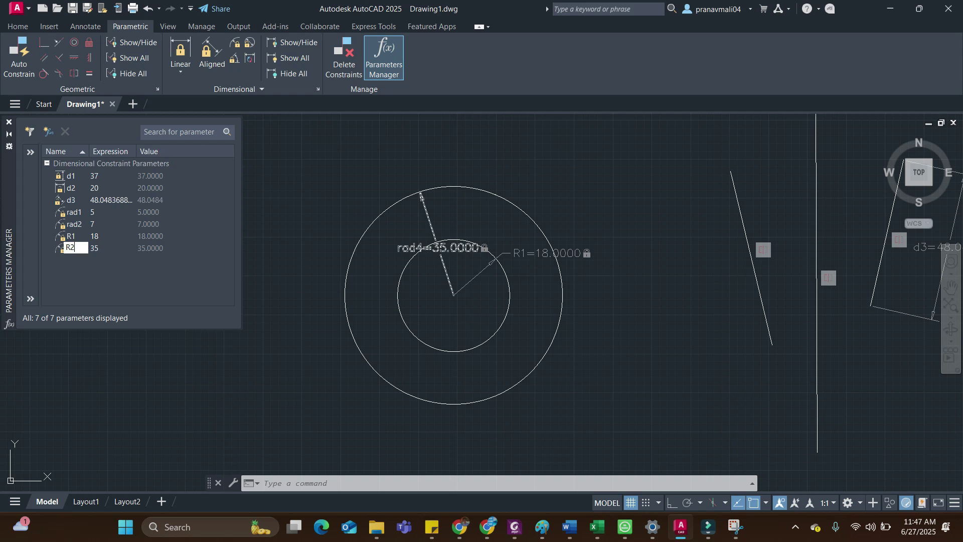
type("R2")
key("Return")
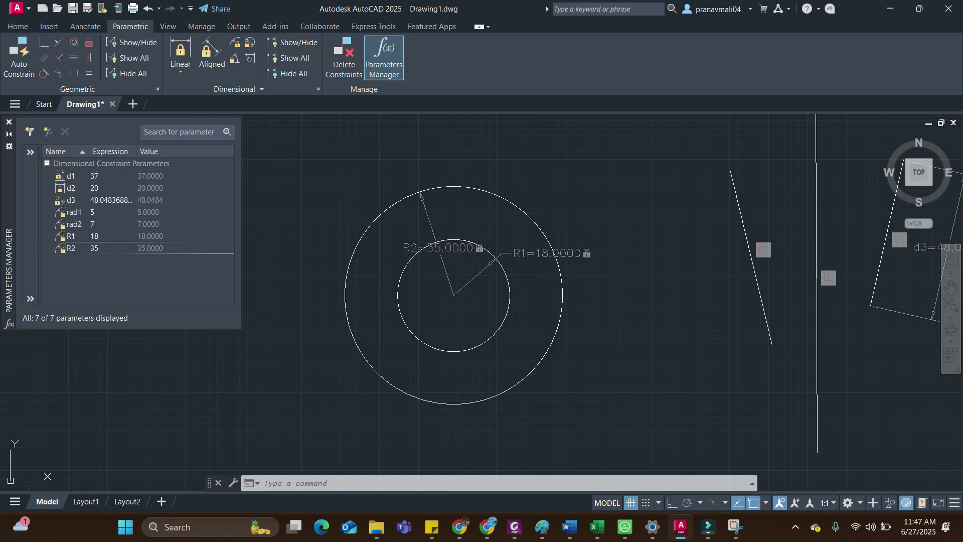
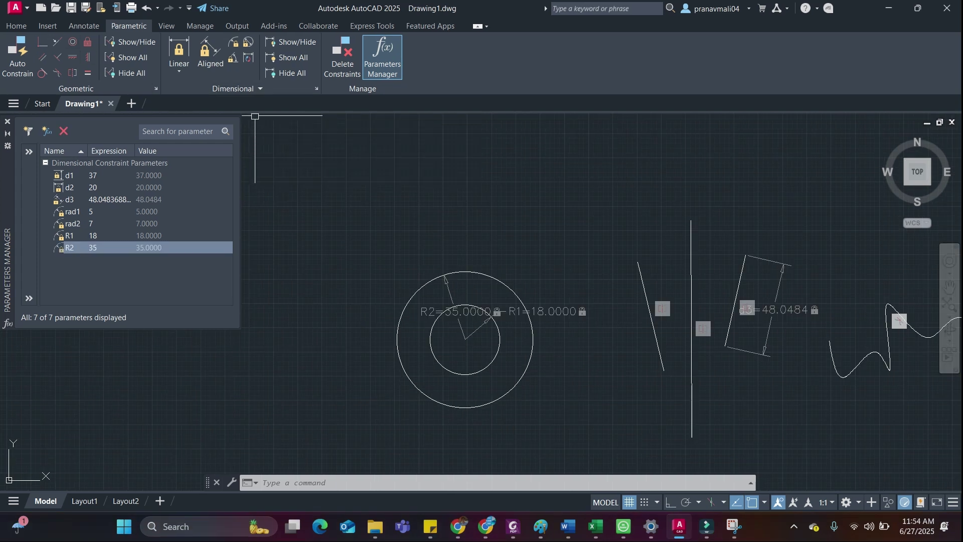
Look over the constrained mechanical profile, the spline and lines, and the concentric circles with the R1 and R2 radii.
scroll(534, 213, "down", 3)
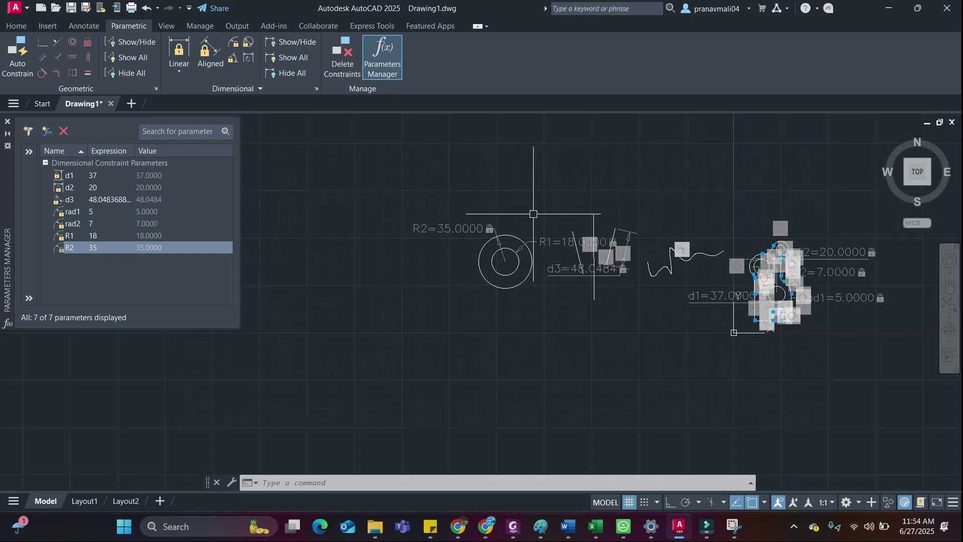
scroll(702, 295, "up", 4)
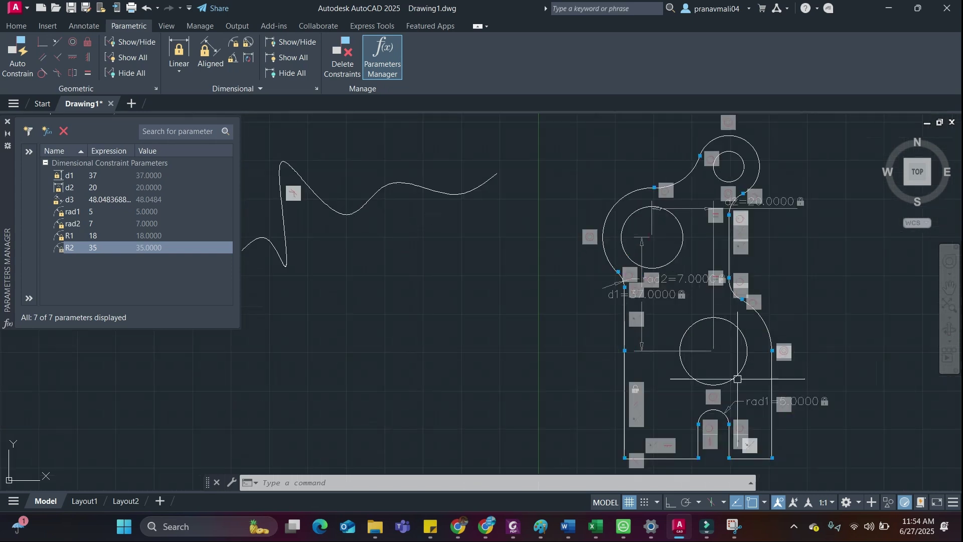
mouse_move(529, 273)
middle_mouse_down()
mouse_move(701, 295)
mouse_move(671, 303)
mouse_move(823, 326)
middle_mouse_up()
middle_click_drag(548, 294, 667, 316)
mouse_move(494, 271)
middle_mouse_down()
mouse_move(577, 310)
mouse_move(694, 314)
middle_mouse_up()
middle_click_drag(514, 251, 548, 252)
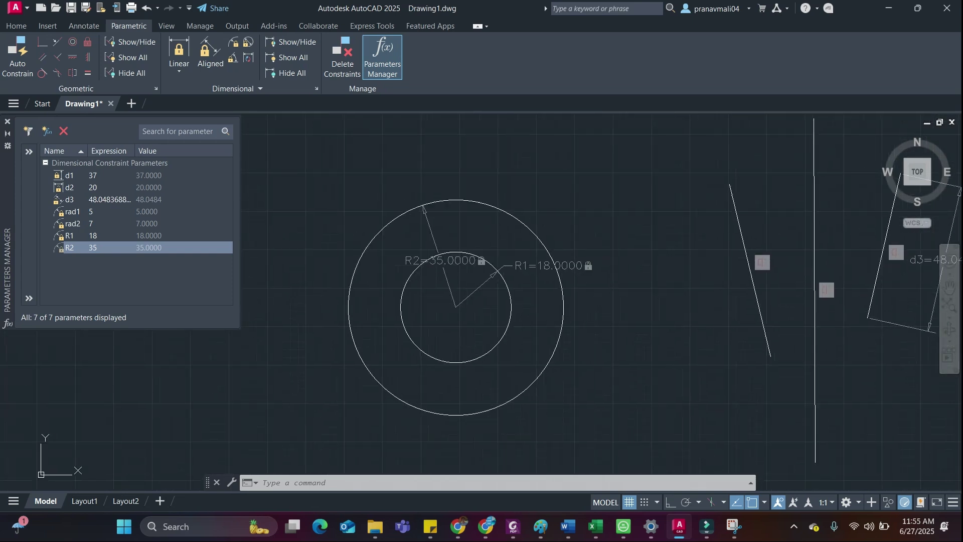
key("Escape")
key("Escape")
key("Escape")
middle_click_drag(505, 223, 516, 219)
scroll(515, 219, "up", 2)
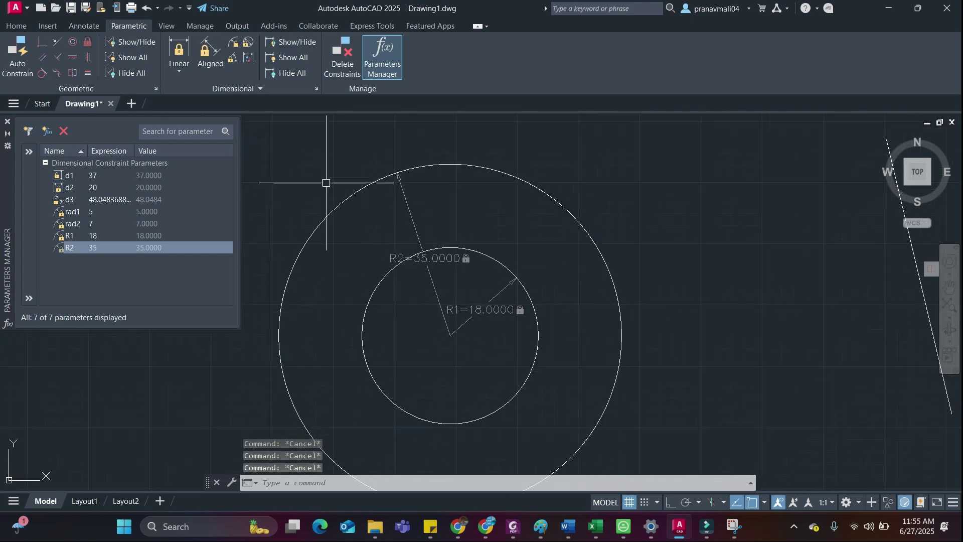
Draw two concentric circles with radii 10 and 40 in the empty area left of the R1 and R2 circles.
scroll(558, 216, "down", 4)
middle_click_drag(414, 222, 562, 233)
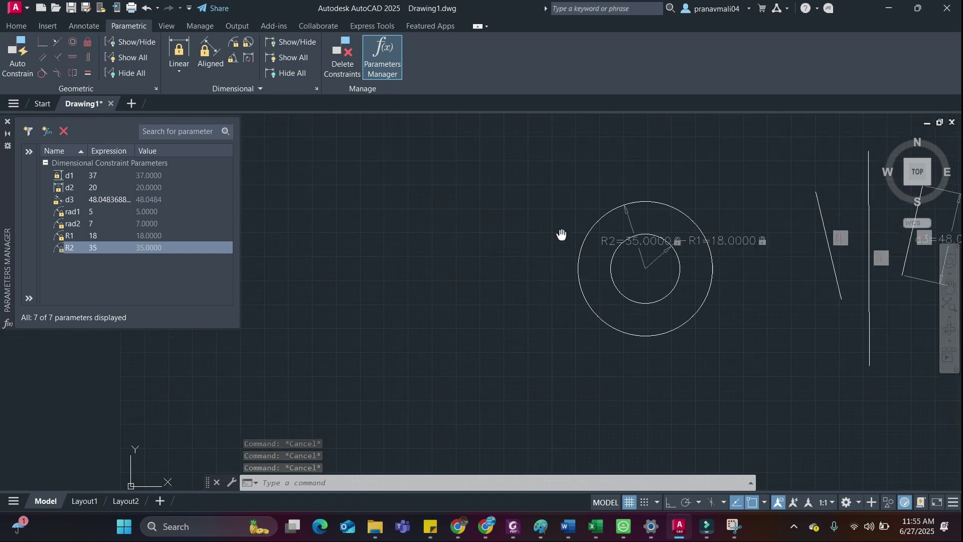
type("c")
key("Return")
left_click(376, 301)
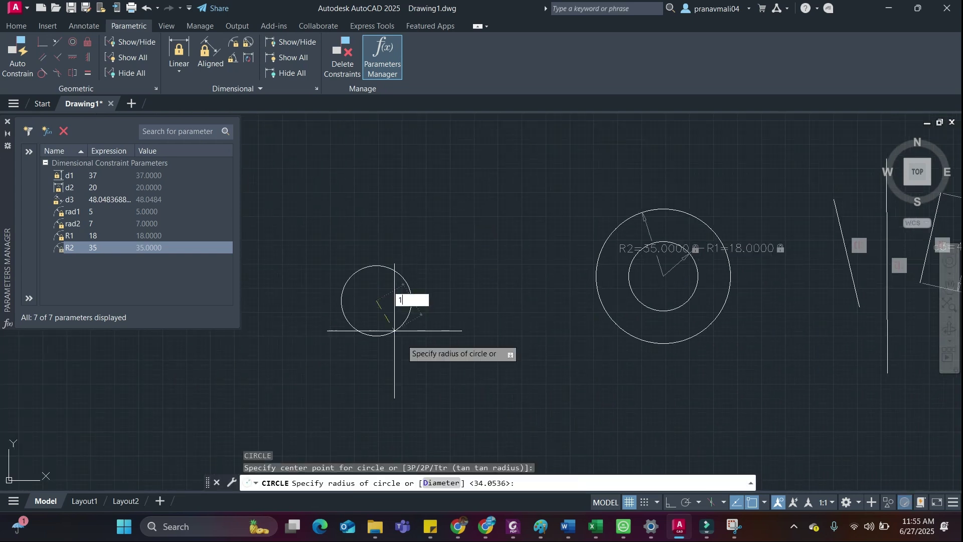
type("10")
key("Return")
scroll(385, 290, "up", 6)
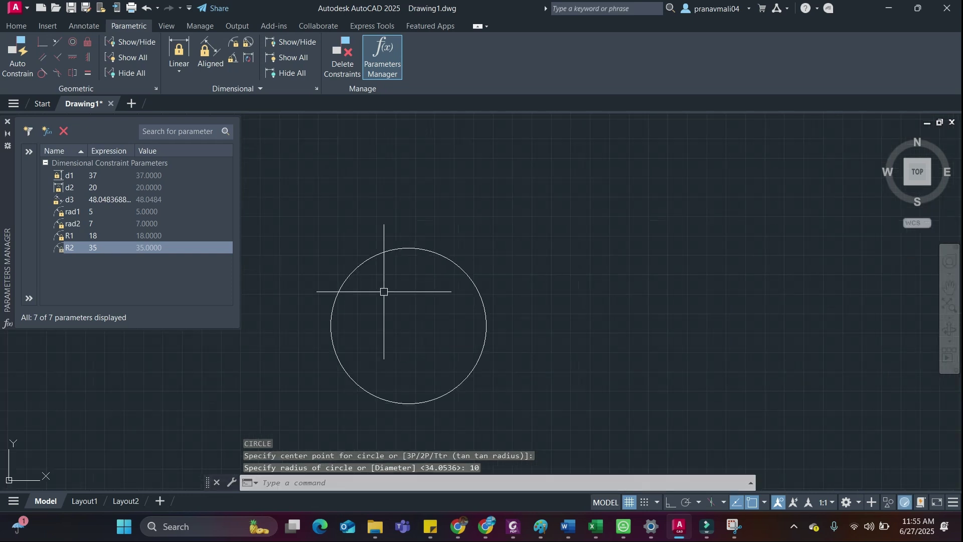
key("Return")
left_click(409, 326)
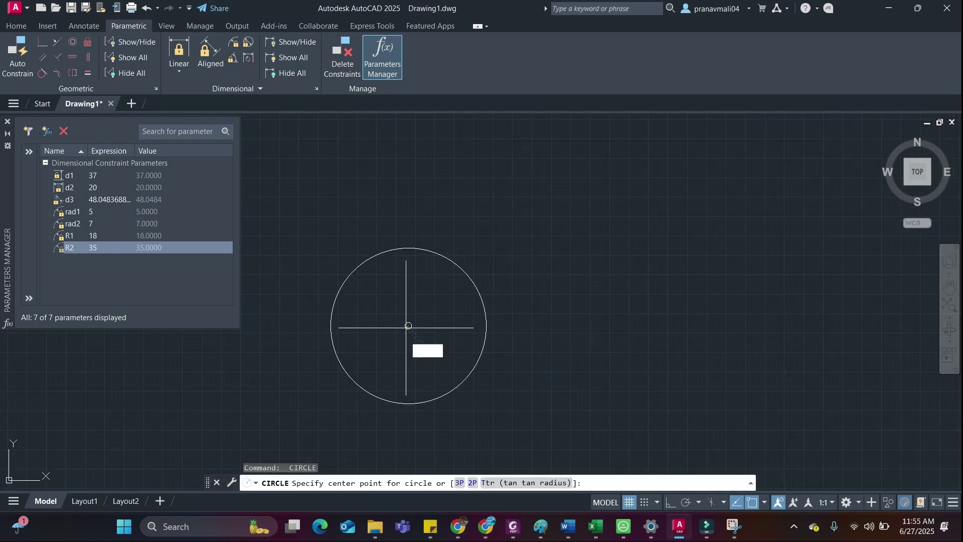
key("Return")
scroll(445, 346, "up", 3)
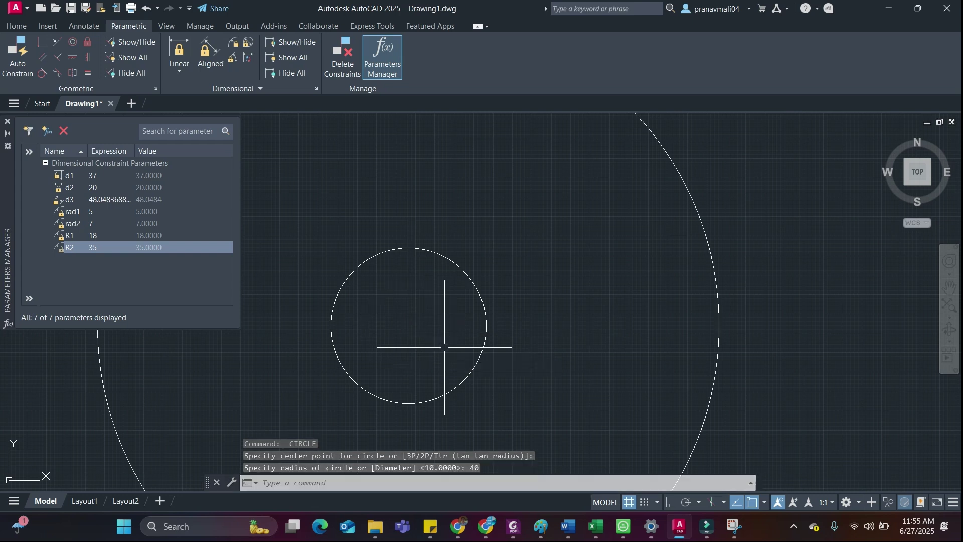
Add radius constraints to the new concentric circles, keeping 10 for the inner one and 40 for the outer one.
scroll(433, 305, "down", 1)
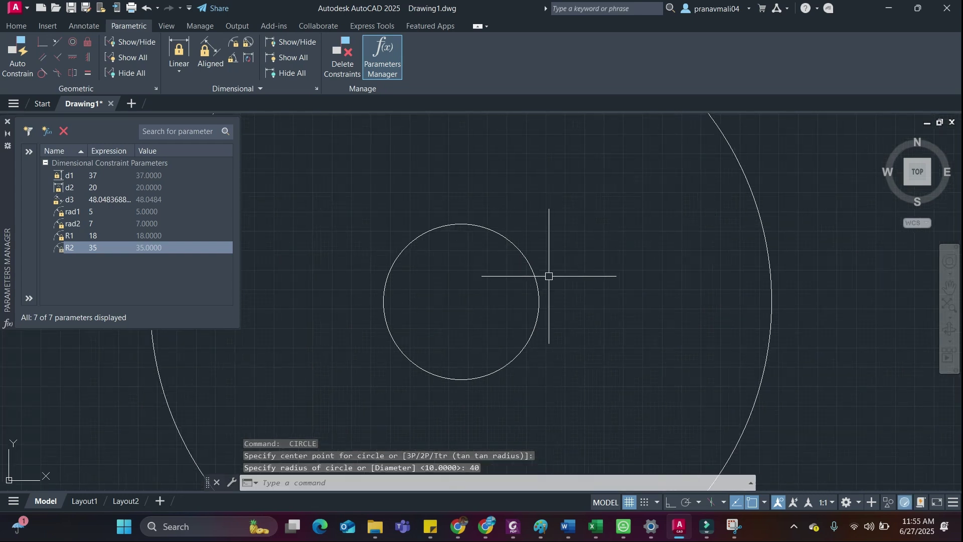
scroll(542, 273, "down", 3)
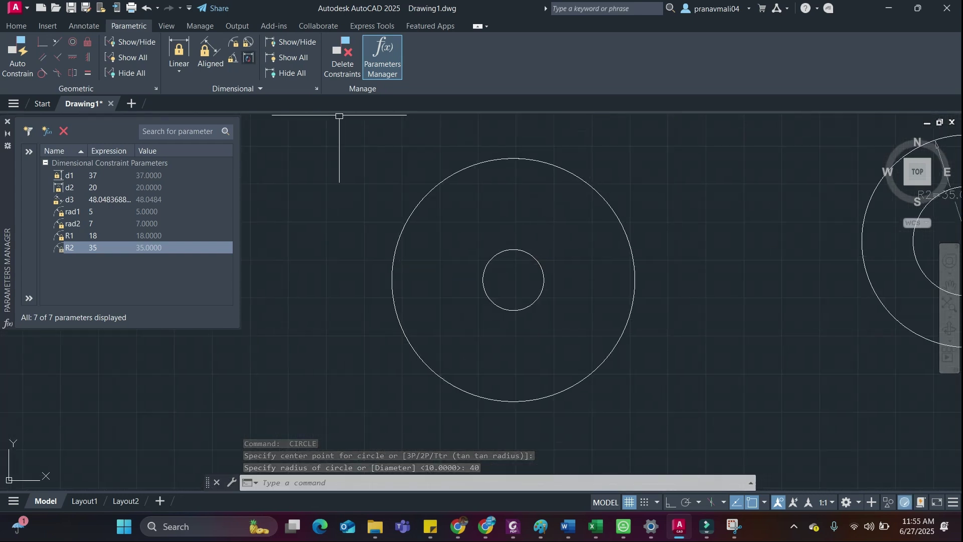
left_click(234, 42)
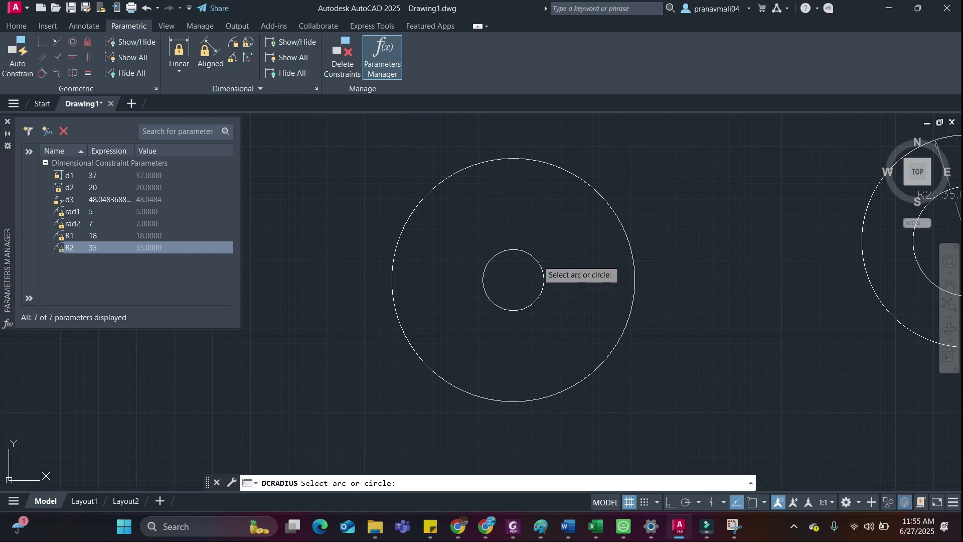
left_click(542, 266)
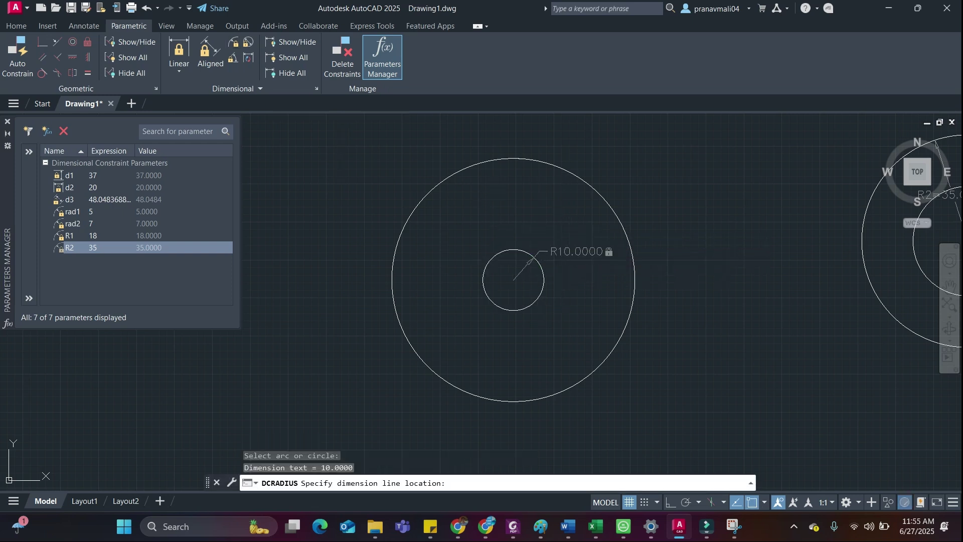
left_click(545, 254)
key("Return")
left_click(636, 296)
left_click(592, 301)
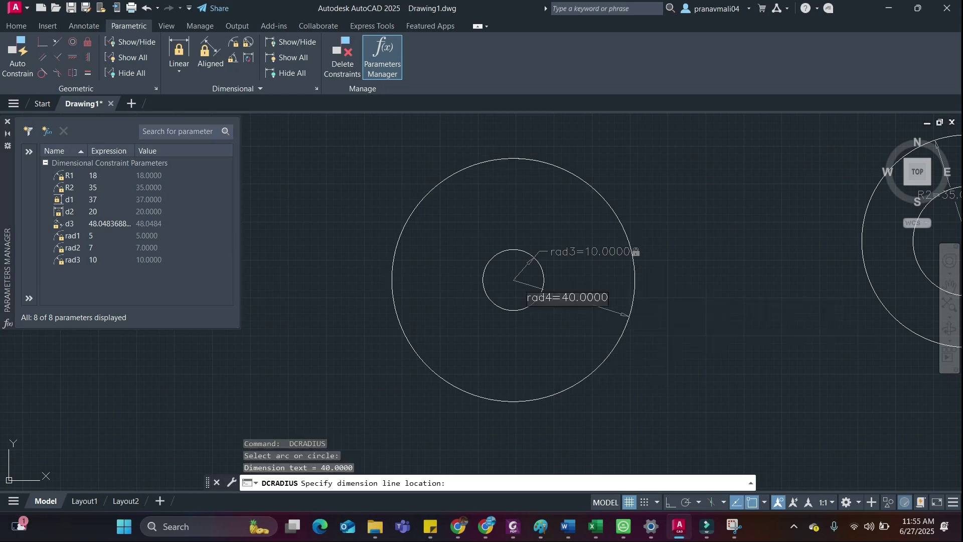
key("Return")
middle_click_drag(615, 266, 644, 256)
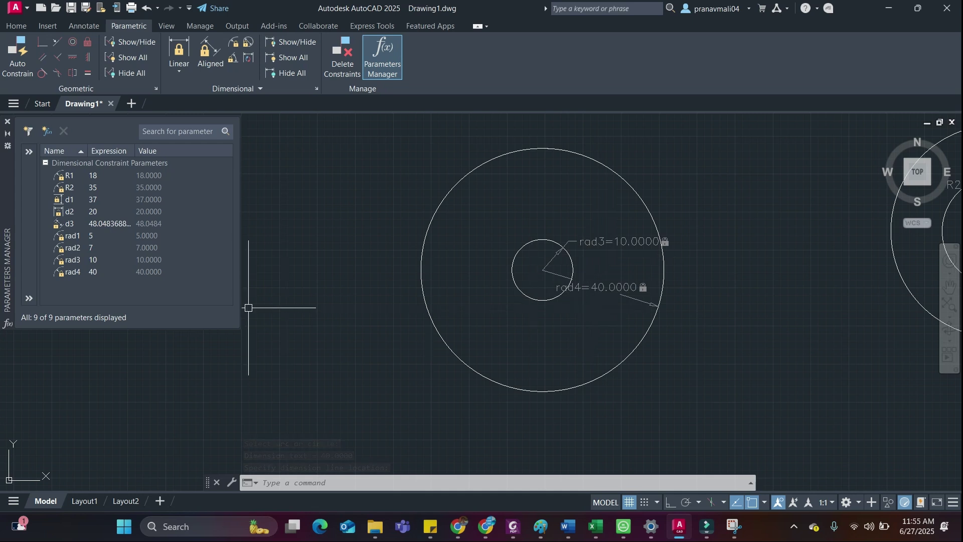
Rename the new inner circle's radius parameter to Q1 and the outer circle's to Q2.
double_click(72, 259)
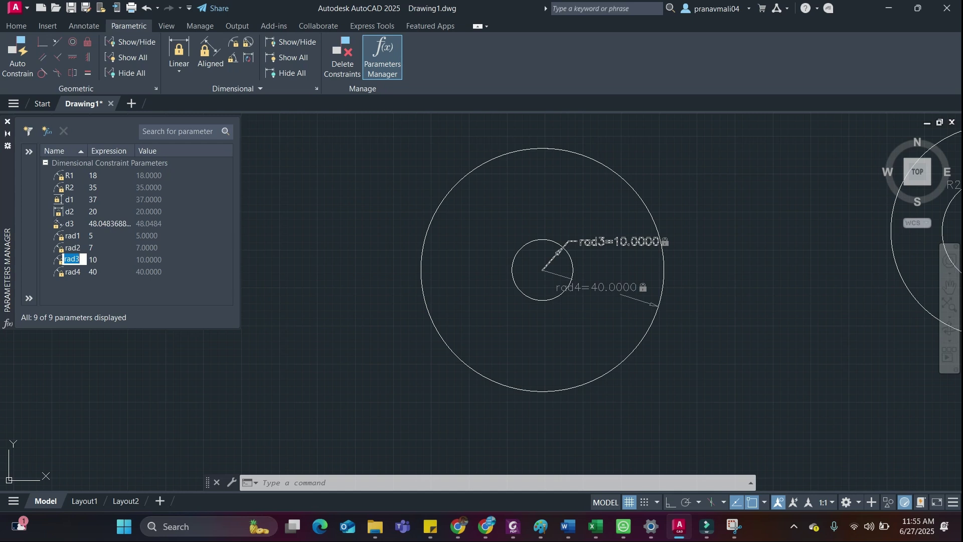
type("Q1")
key("Return")
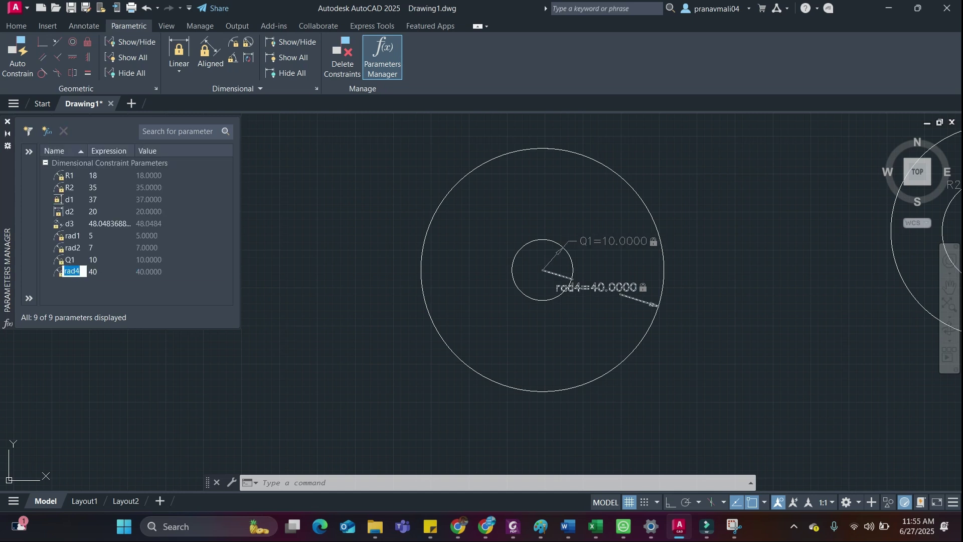
key("Return")
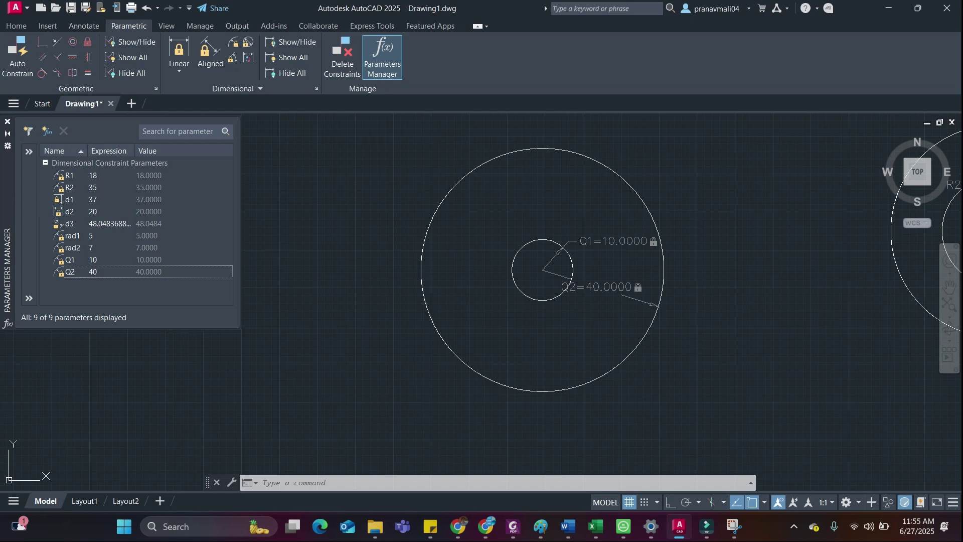
Set the expression of parameter Q2 to Q1*3.
left_click(93, 272)
left_click(93, 271)
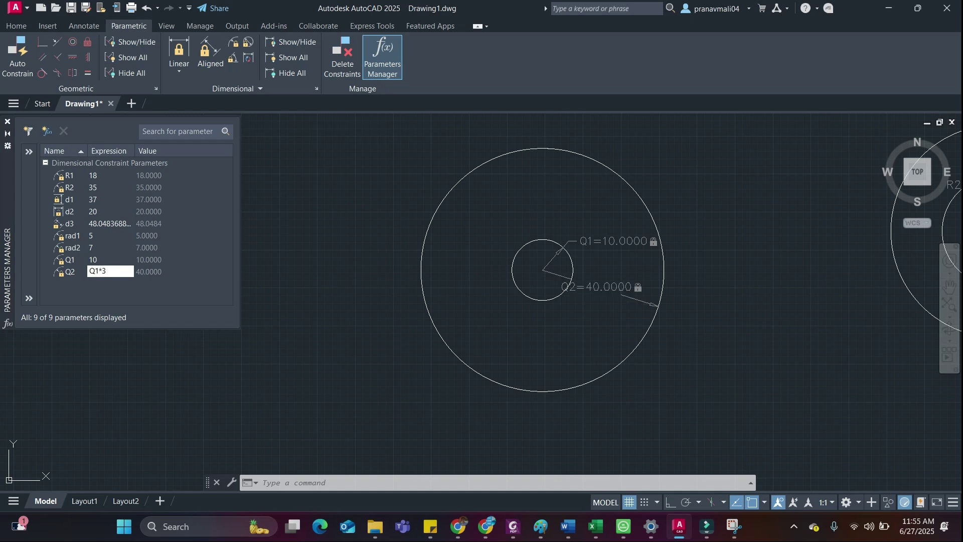
key("Return")
Change the inner circle's Q1 radius constraint to 20 directly in the drawing and finish the text edit.
scroll(627, 254, "up", 2)
left_click(577, 236)
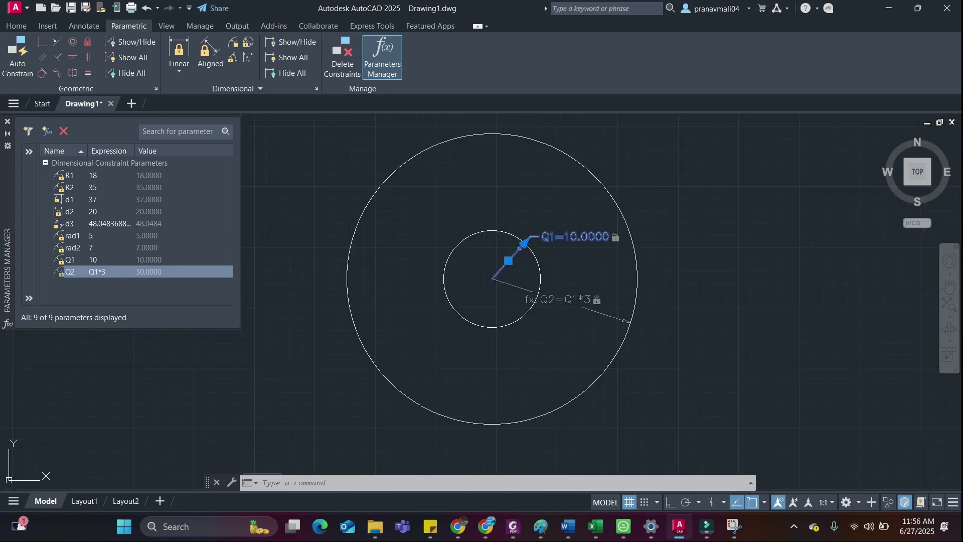
double_click(576, 237)
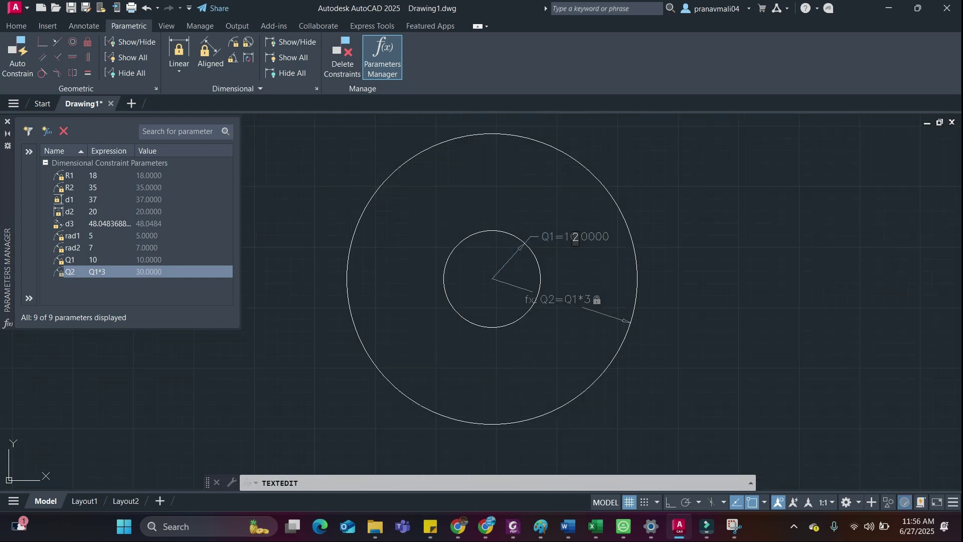
type("20")
key("Return")
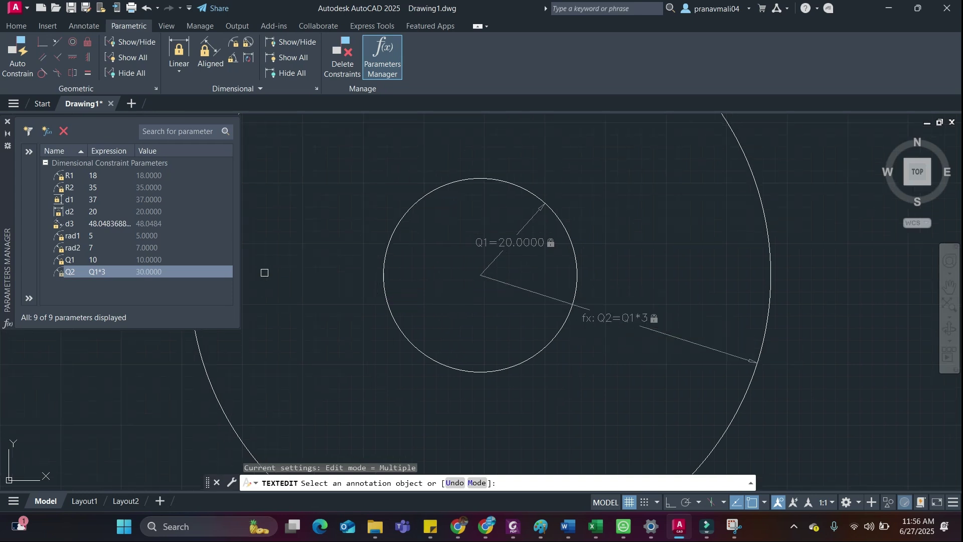
scroll(454, 325, "down", 3)
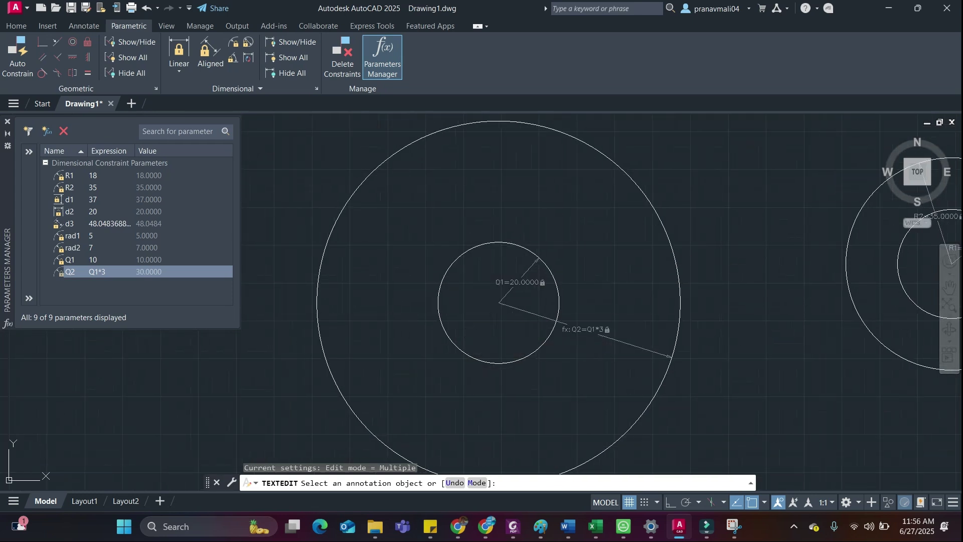
key("Escape")
key("Escape")
key("Escape")
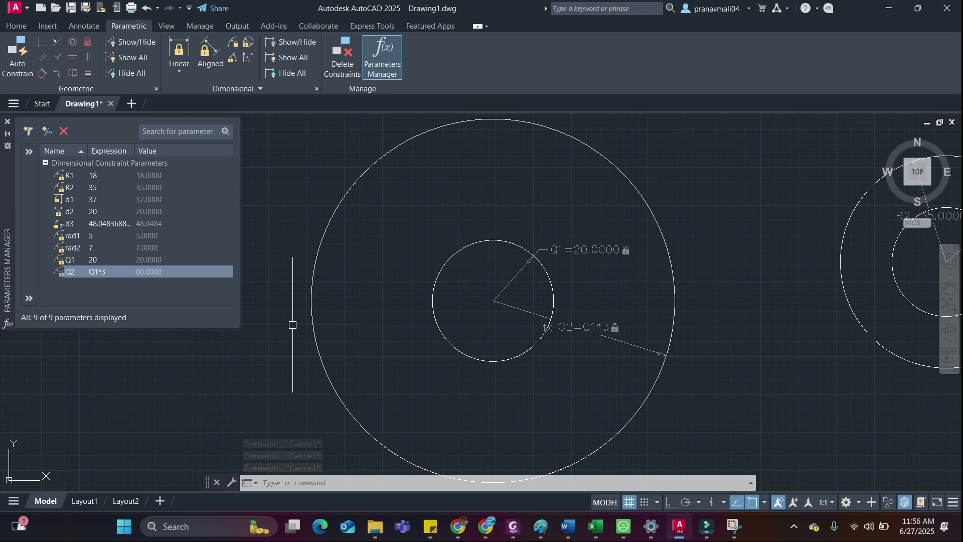
Set the inner circle's Q1 radius constraint to 100 directly in the drawing and finish the text edit.
mouse_move(399, 236)
middle_mouse_down()
mouse_move(411, 276)
mouse_move(428, 225)
mouse_move(352, 206)
middle_mouse_up()
left_click(557, 219)
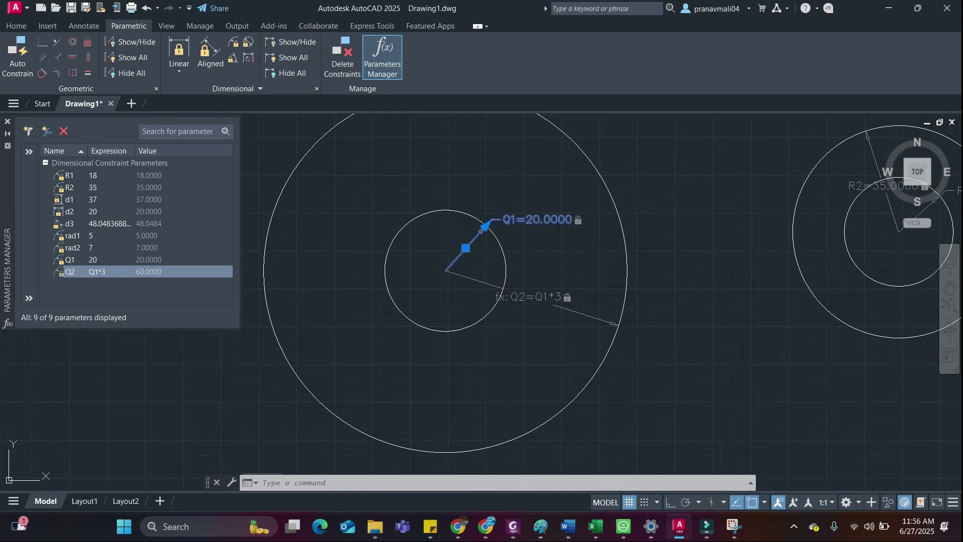
double_click(540, 220)
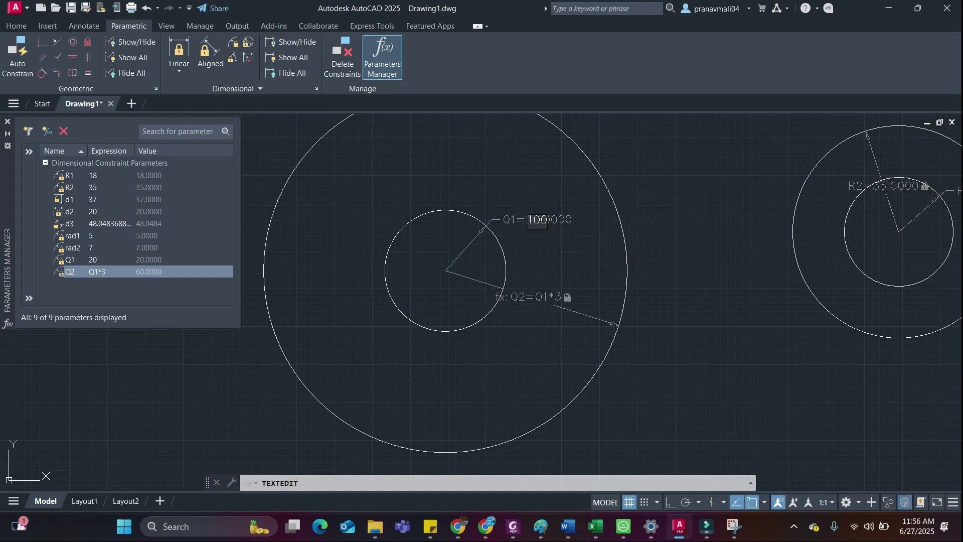
key("Return")
scroll(424, 275, "down", 3)
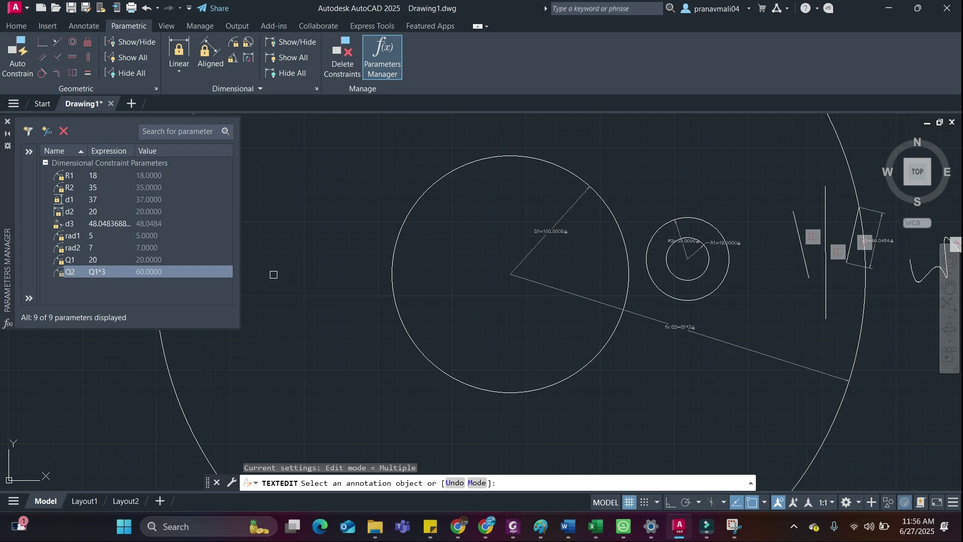
scroll(371, 330, "up", 2)
key("Escape")
key("Escape")
Move the large outer circle away from the inner circle, into the empty area beside it.
mouse_move(334, 341)
middle_mouse_down()
mouse_move(360, 325)
mouse_move(532, 294)
middle_mouse_up()
left_click(507, 301)
left_click(431, 350)
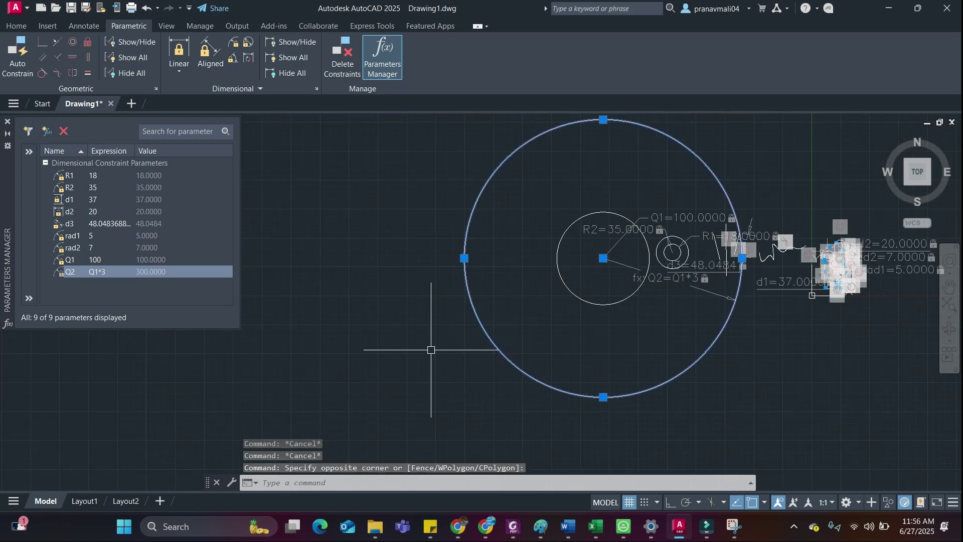
type("m")
key("Return")
left_click(445, 341)
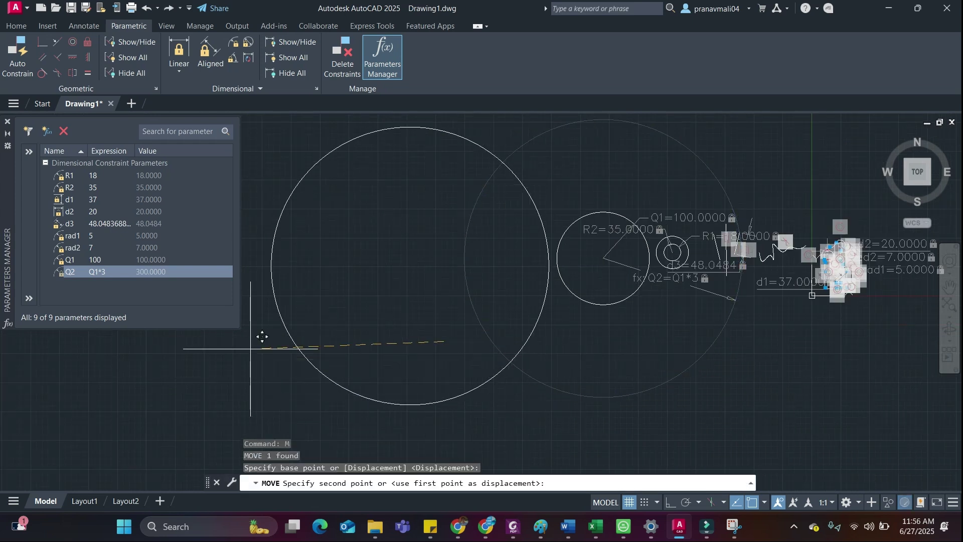
key("Escape")
Relocate the Q1 circle by its center grip to the center of the large Q2 circle.
left_click(586, 301)
left_click(595, 266)
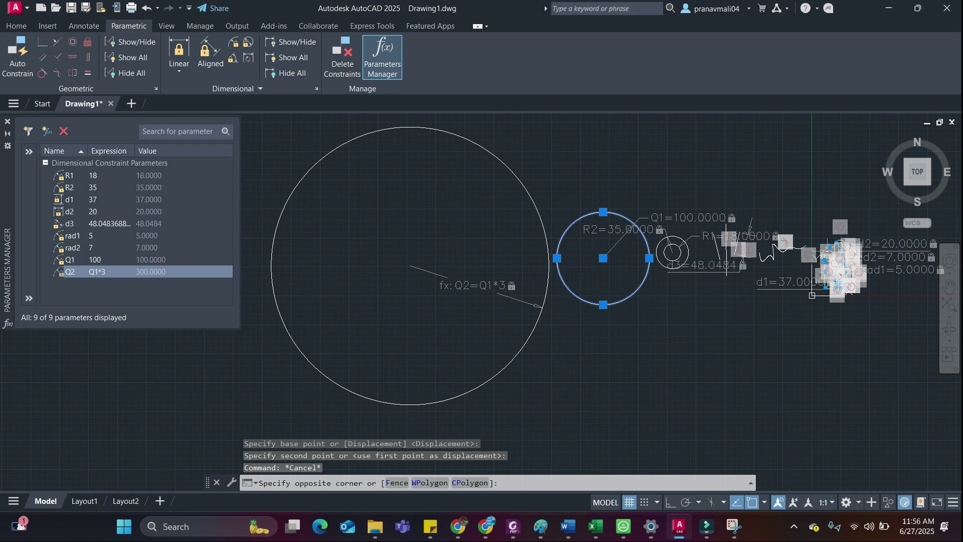
left_click(604, 258)
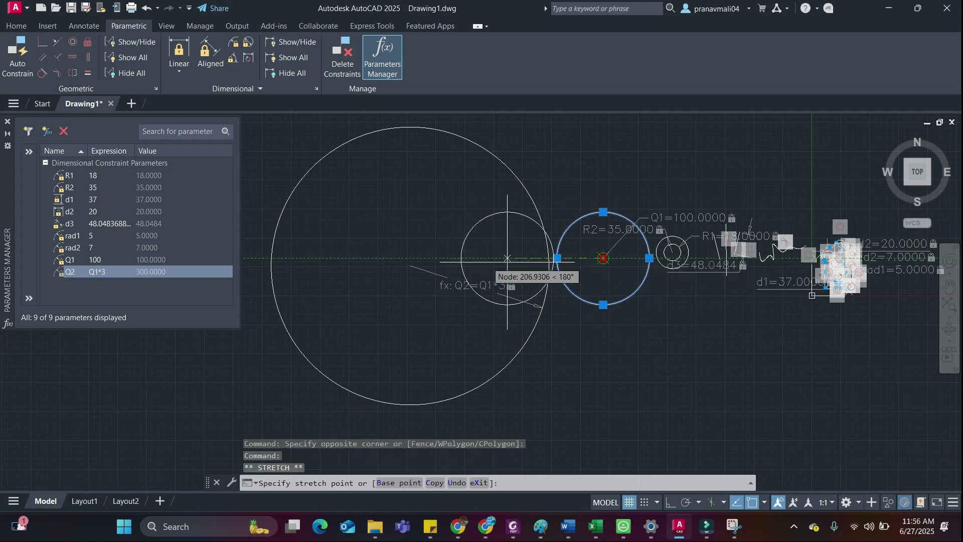
left_click(401, 269)
key("Escape")
Delete both the Q1 and Q2 circles together with their radius constraints.
scroll(453, 334, "down", 2)
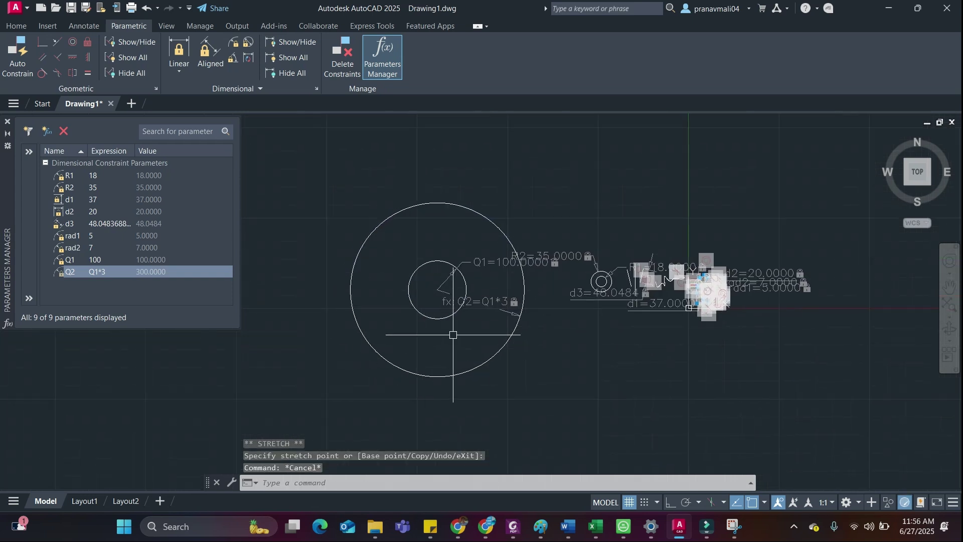
key("Escape")
left_click(557, 360)
left_click(381, 281)
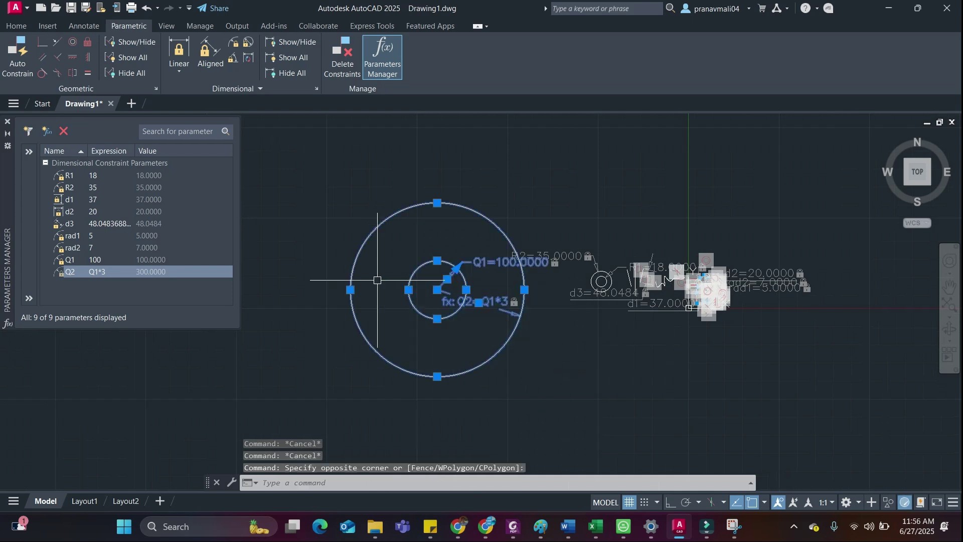
key("Delete")
middle_click_drag(363, 298, 344, 296)
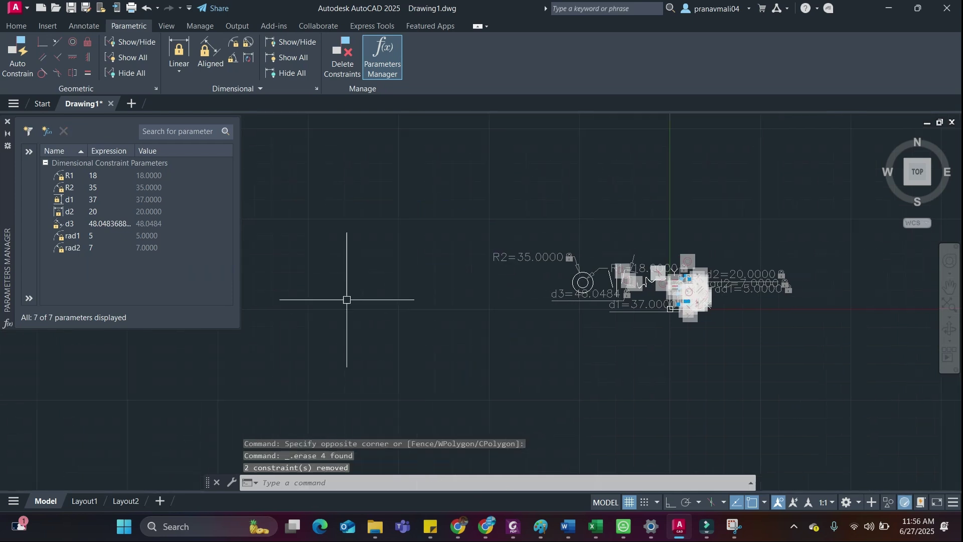
middle_click_drag(581, 329, 507, 326)
scroll(645, 255, "up", 5)
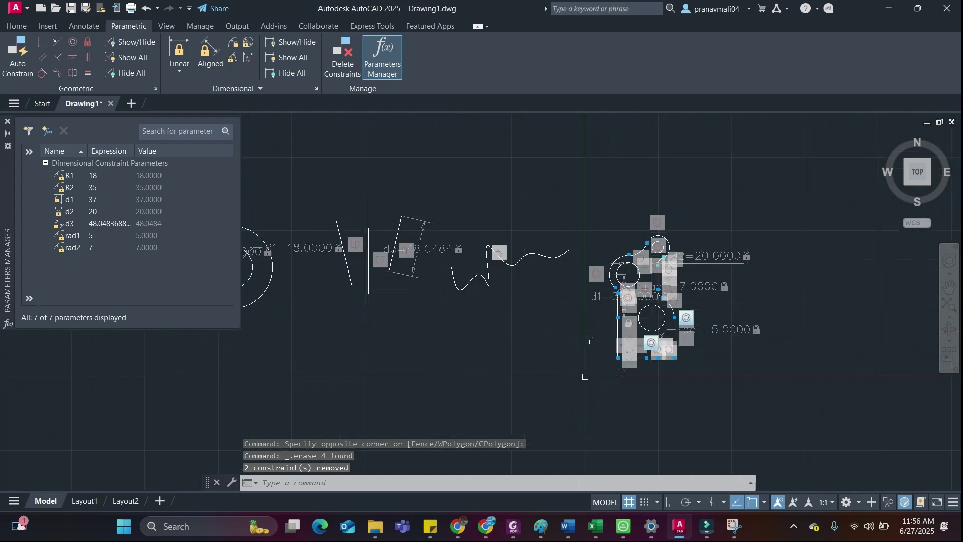